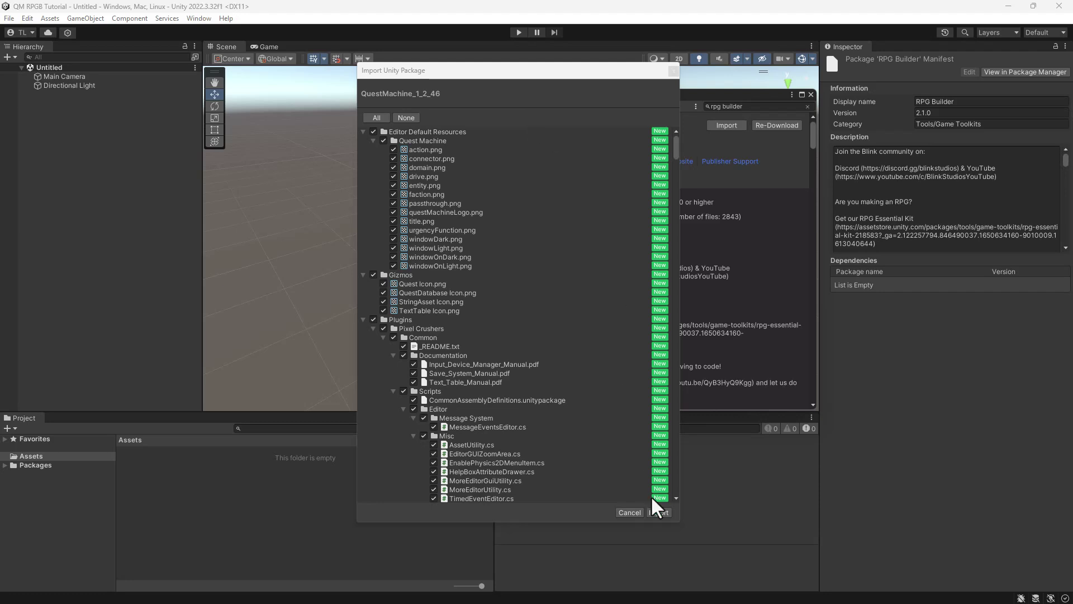
# - Import all files from the QuestMachine_1_2_46 package
pyautogui.click(657, 511)
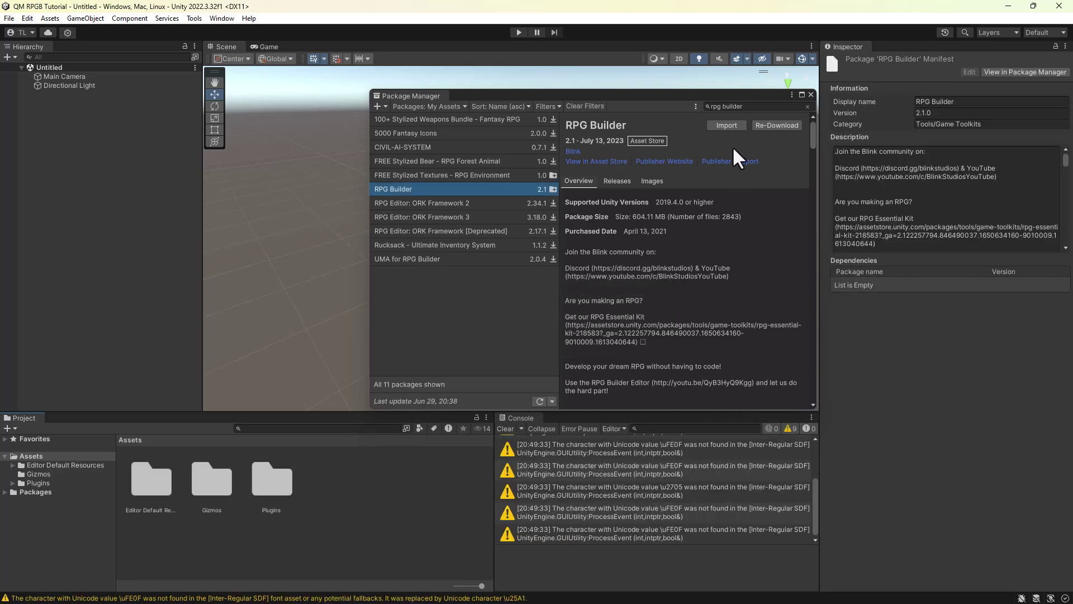
# - Import all RPG Builder 2.1 files from Package Manager and switch the Project window to list view
pyautogui.click(726, 124)
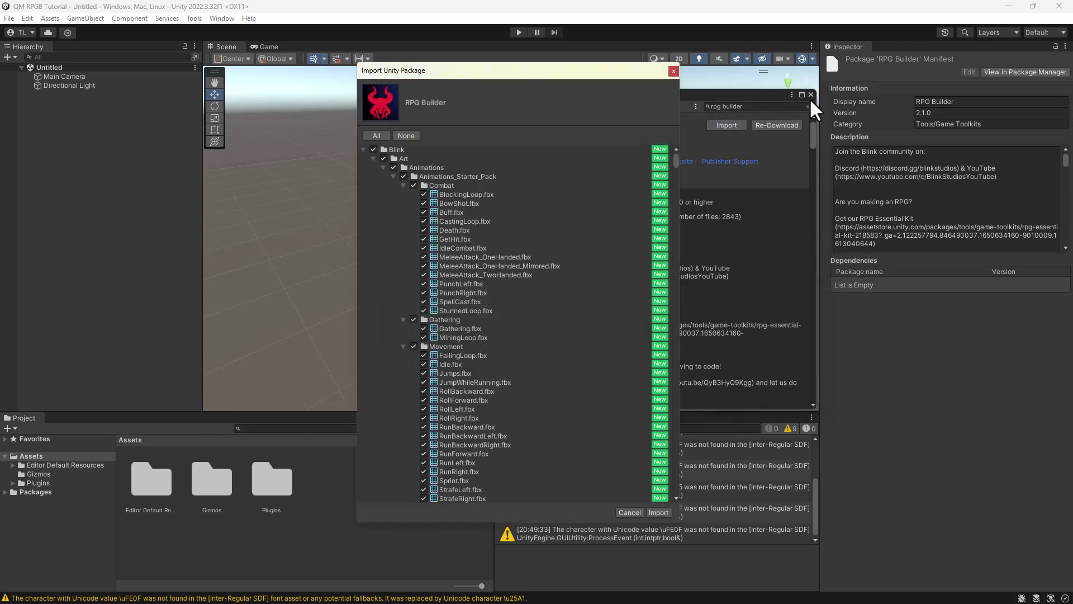
pyautogui.click(811, 95)
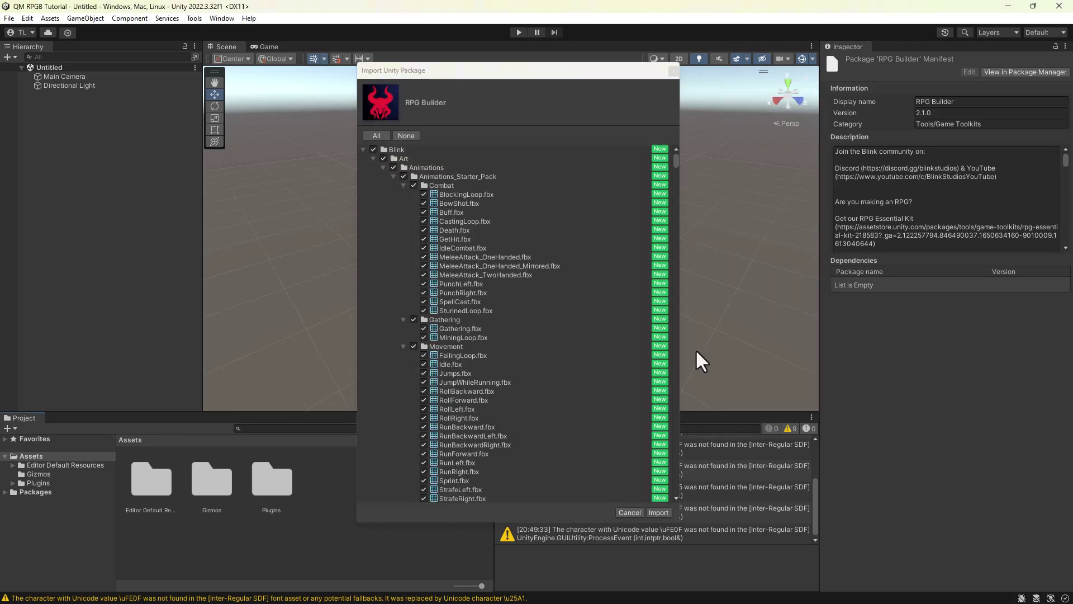
pyautogui.click(657, 510)
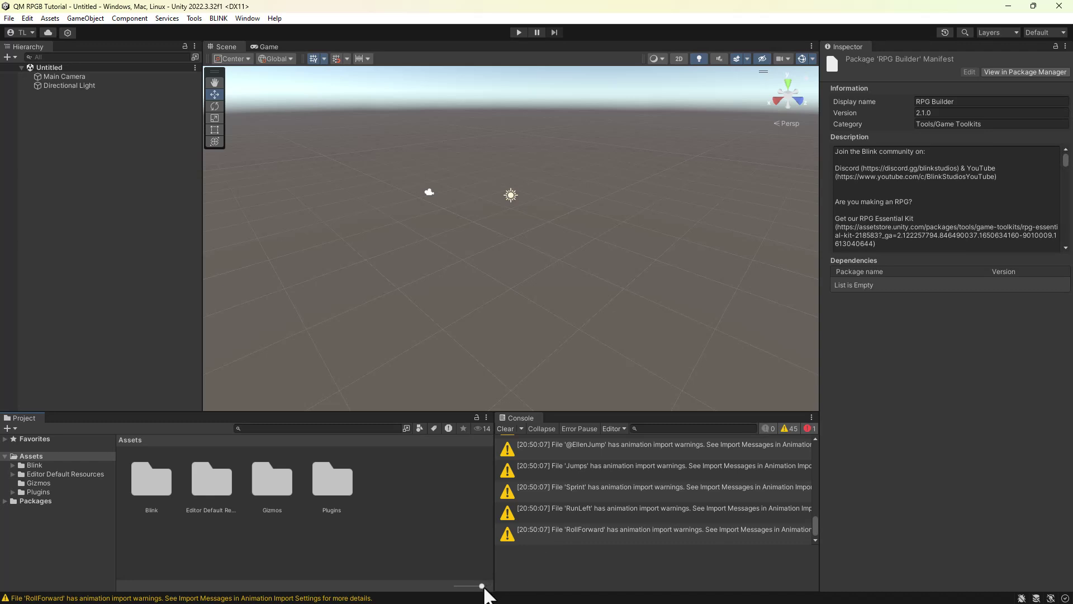
pyautogui.moveTo(483, 587); pyautogui.dragTo(455, 587)
# - Clear the console and import the RPG Builder Support package from Pixel Crushers Common's Third Party Support
pyautogui.click(505, 429)
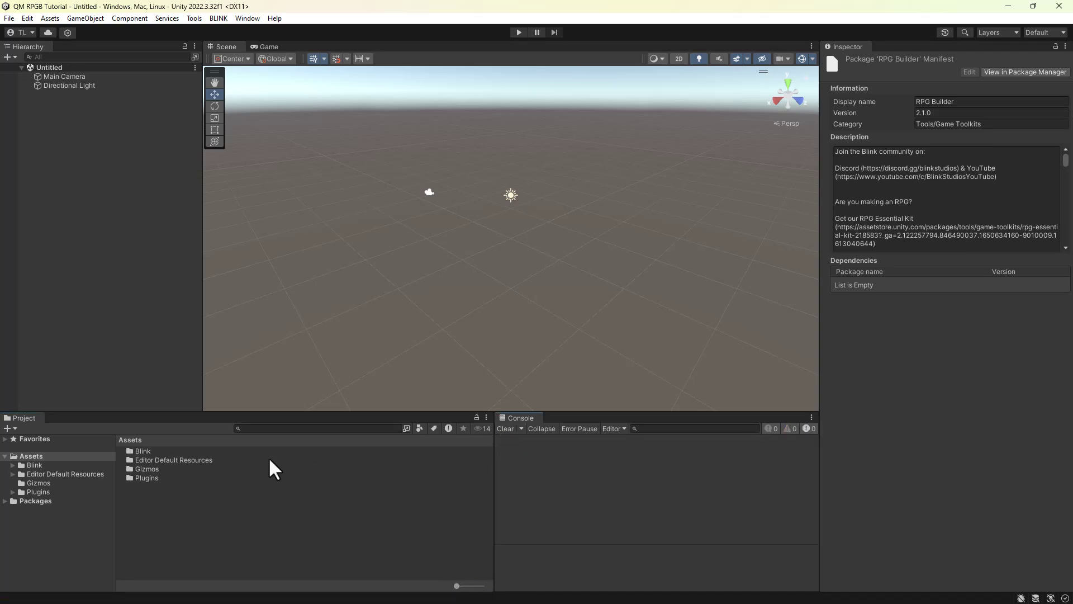
pyautogui.click(12, 492)
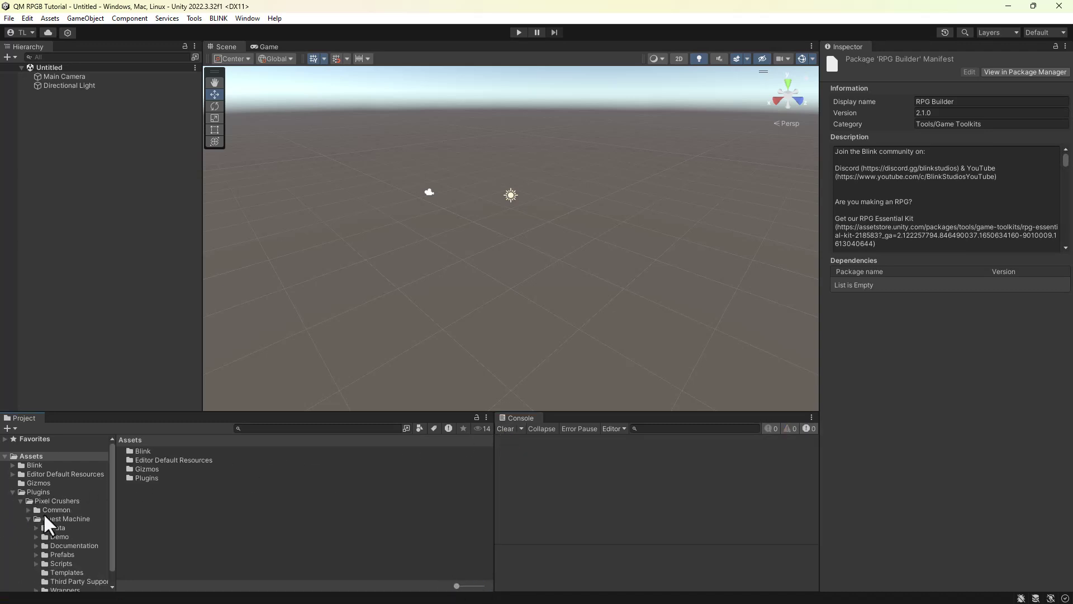
pyautogui.click(26, 510)
pyautogui.click(55, 544)
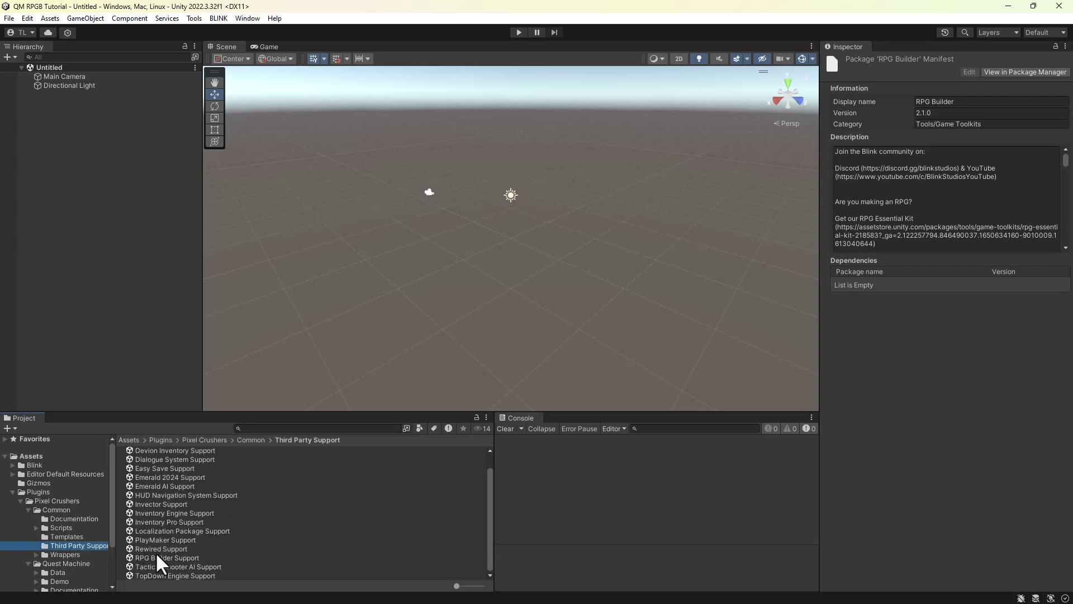
pyautogui.doubleClick(157, 556)
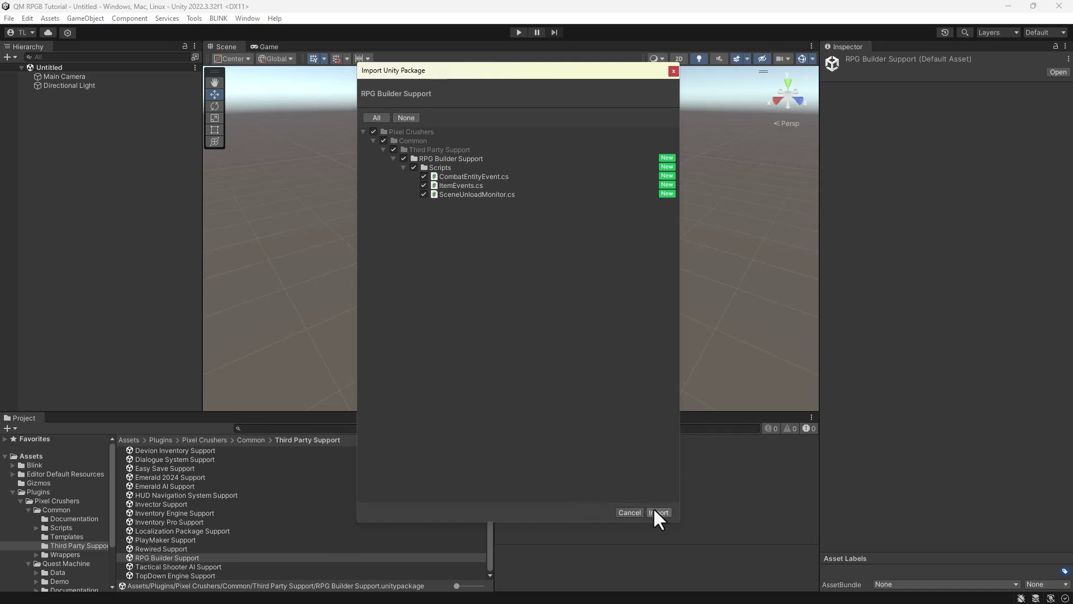
pyautogui.click(659, 513)
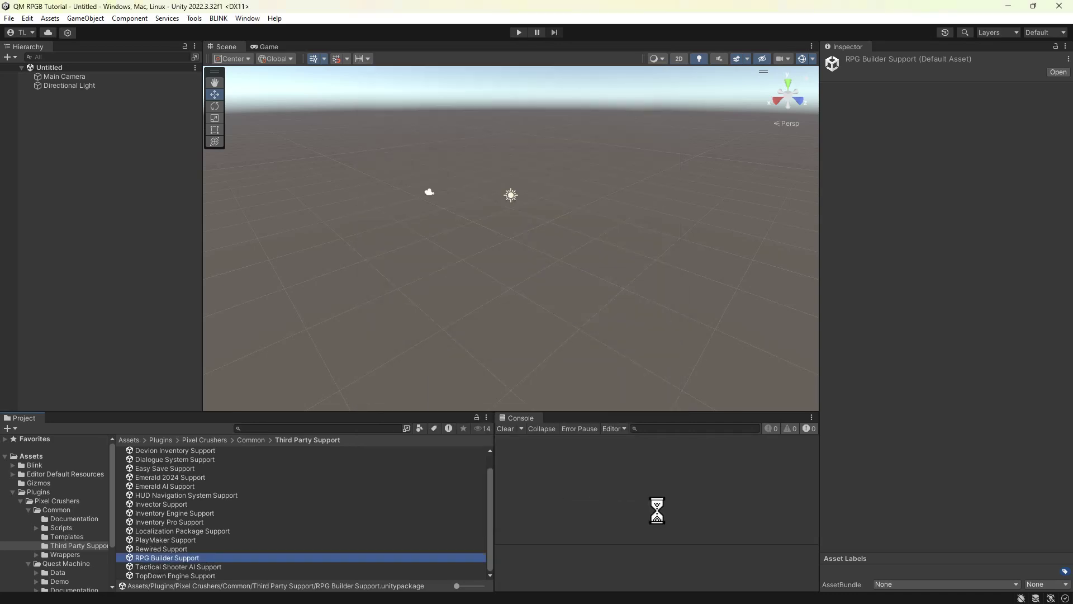
# - Import Quest Machine's RPG Builder Support package from its Third Party Support folder
pyautogui.click(29, 527)
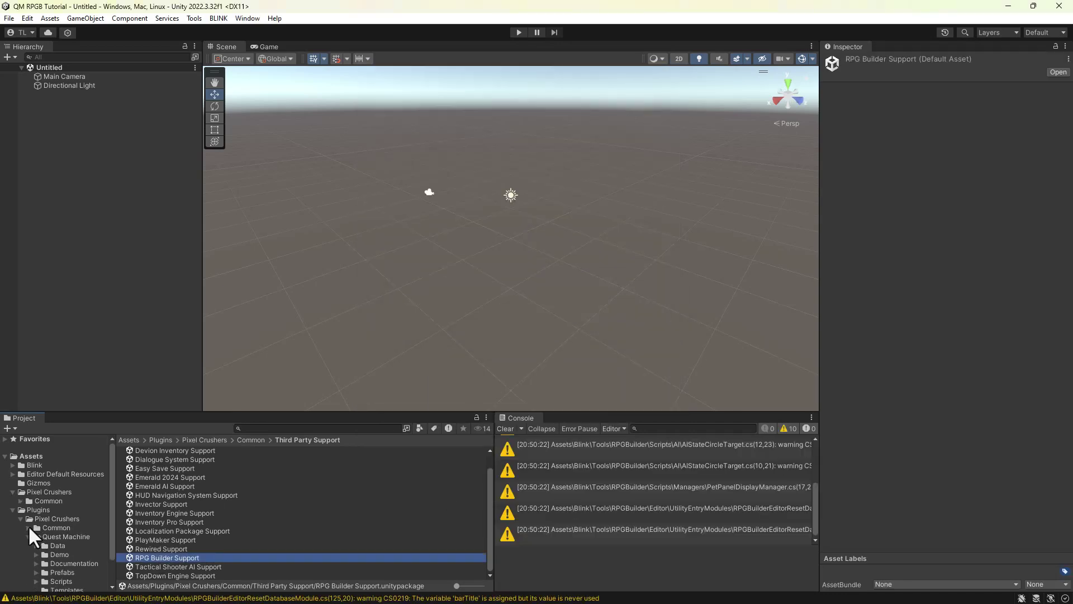
pyautogui.scroll(-3, 62, 532)
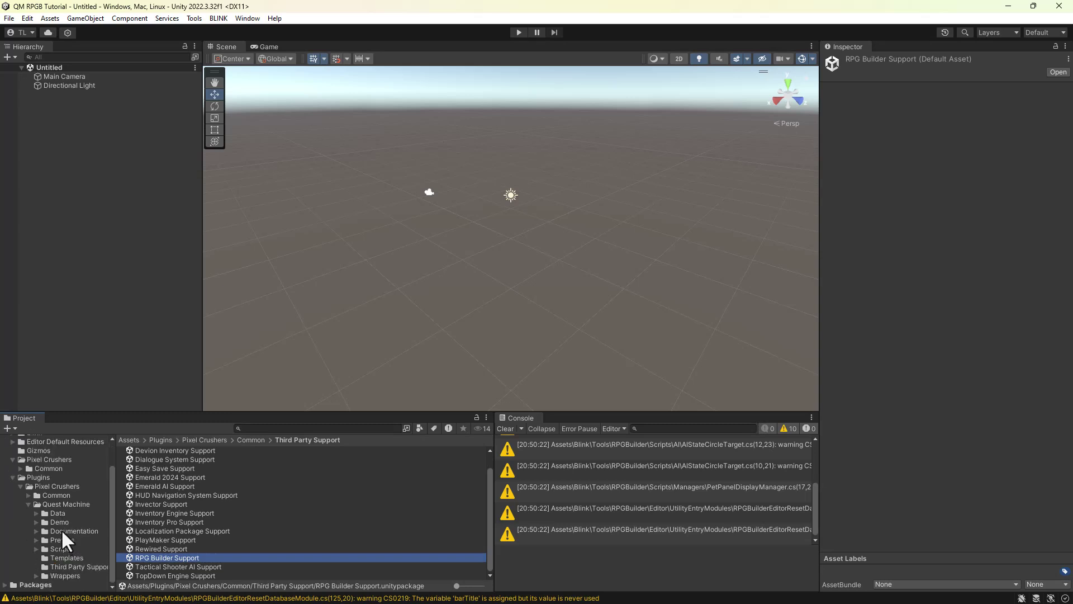
pyautogui.click(65, 565)
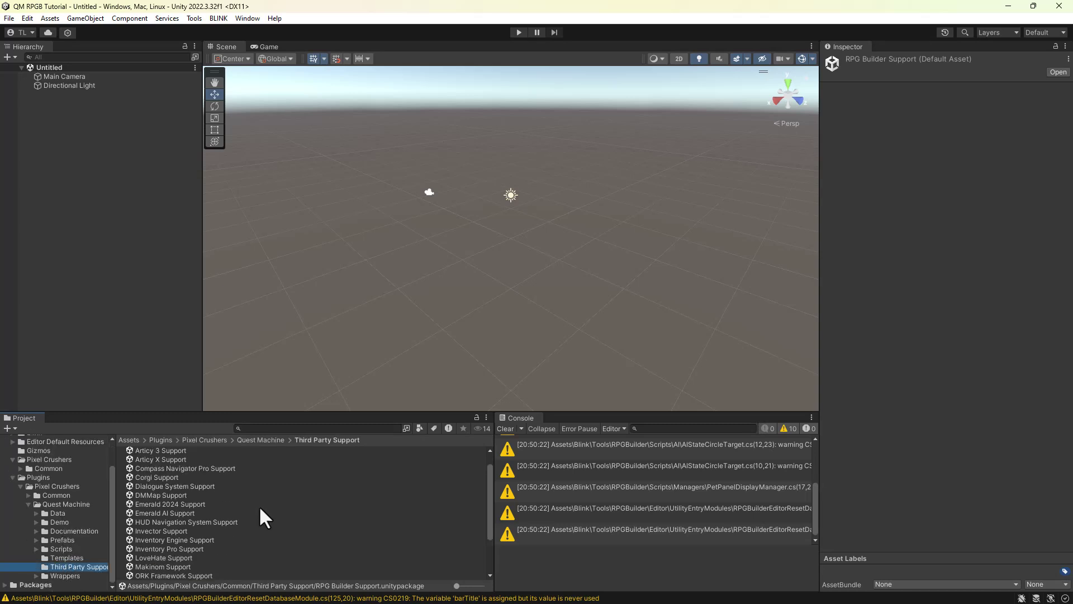
pyautogui.doubleClick(179, 529)
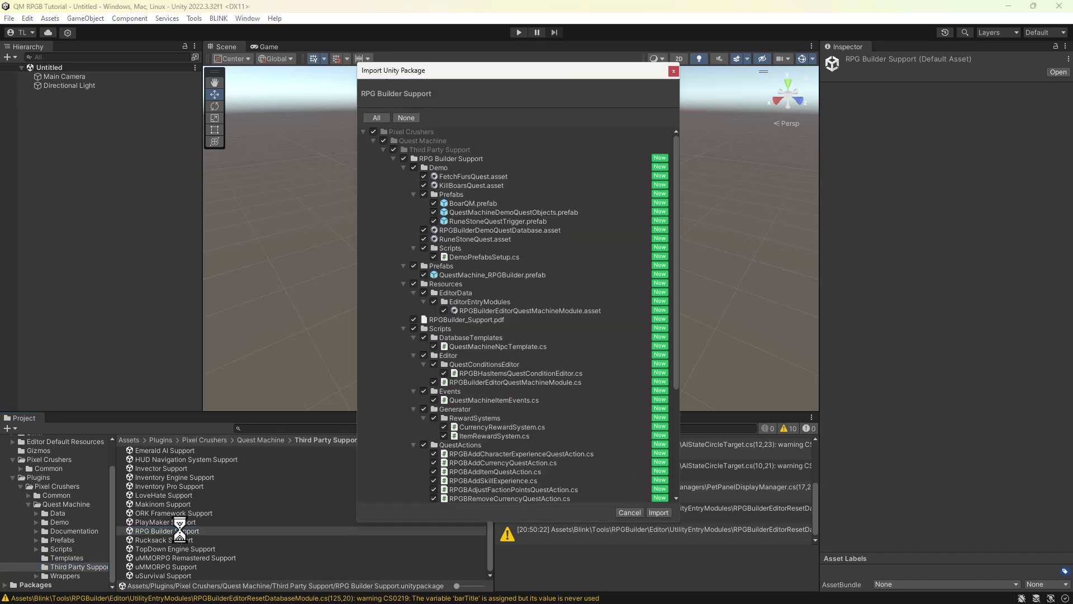
pyautogui.click(659, 512)
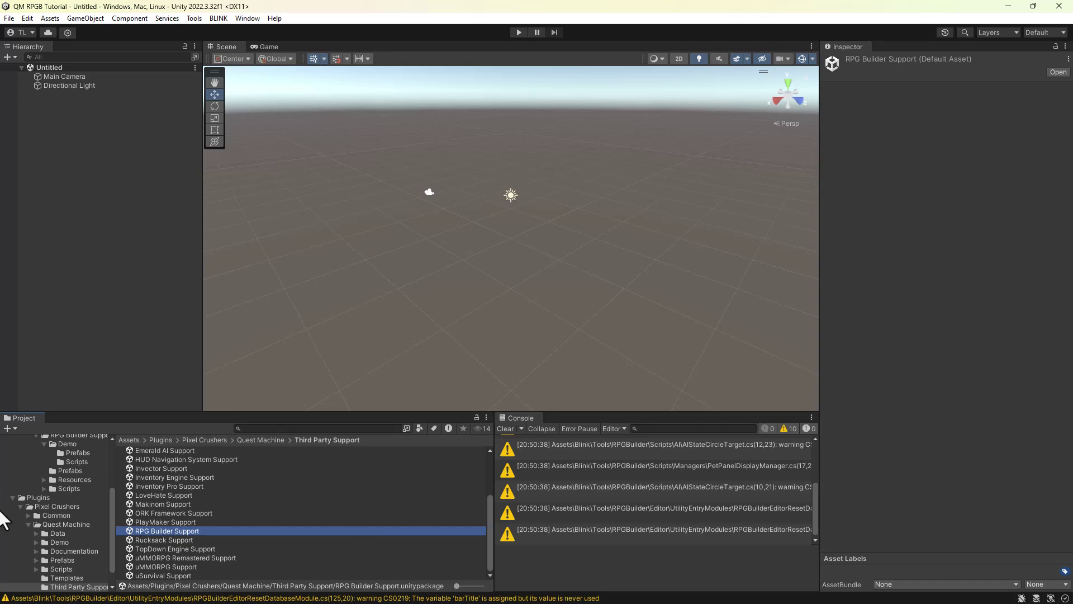
# - Browse Quest Machine's RPG Builder Support folder and select the RPGBuilder_Support PDF
pyautogui.click(11, 497)
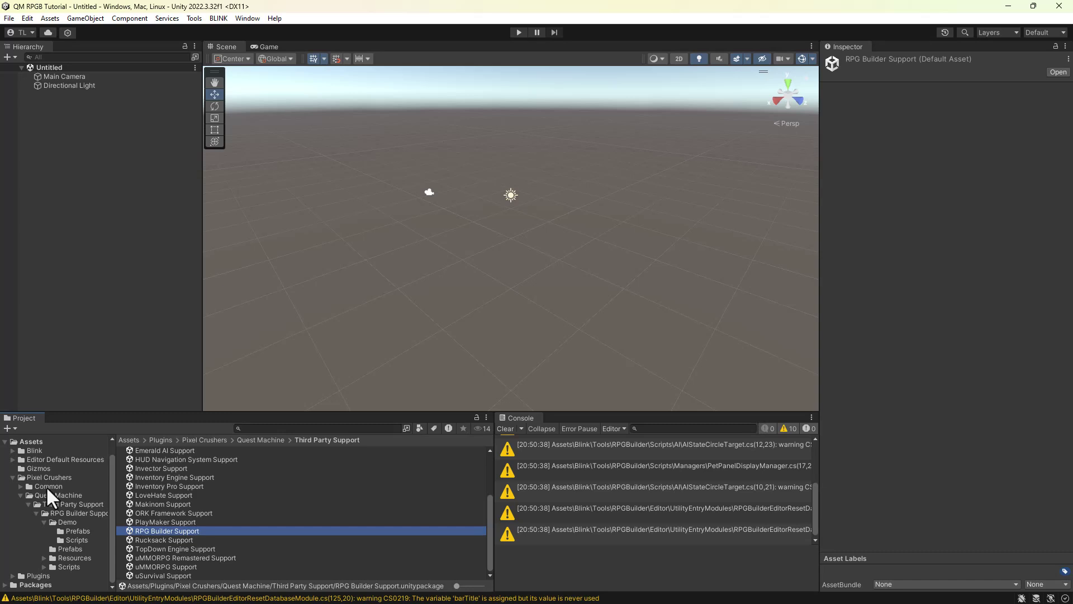
pyautogui.click(61, 513)
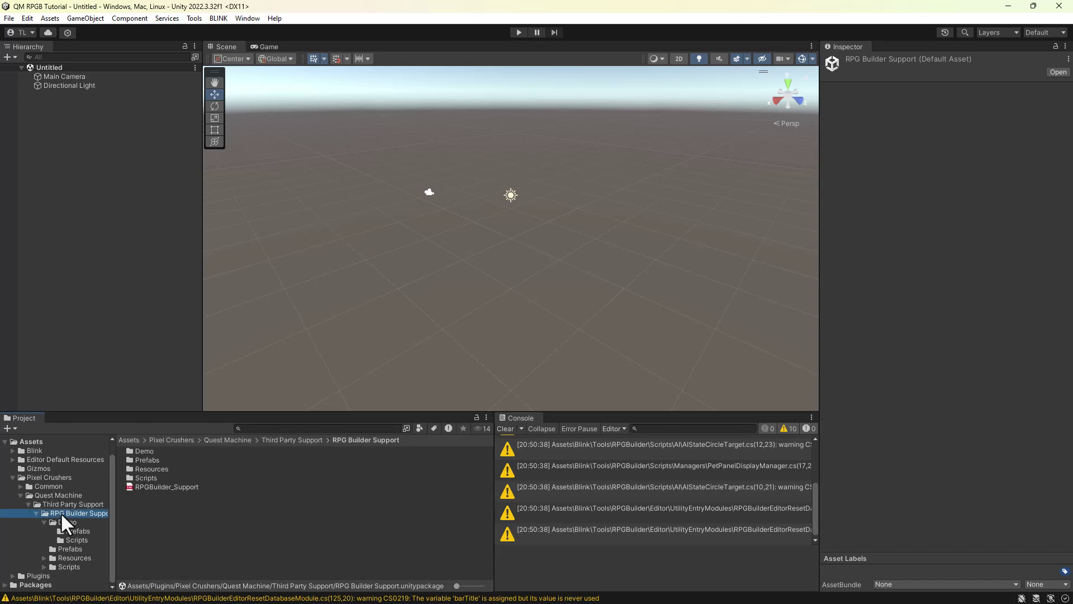
pyautogui.click(168, 487)
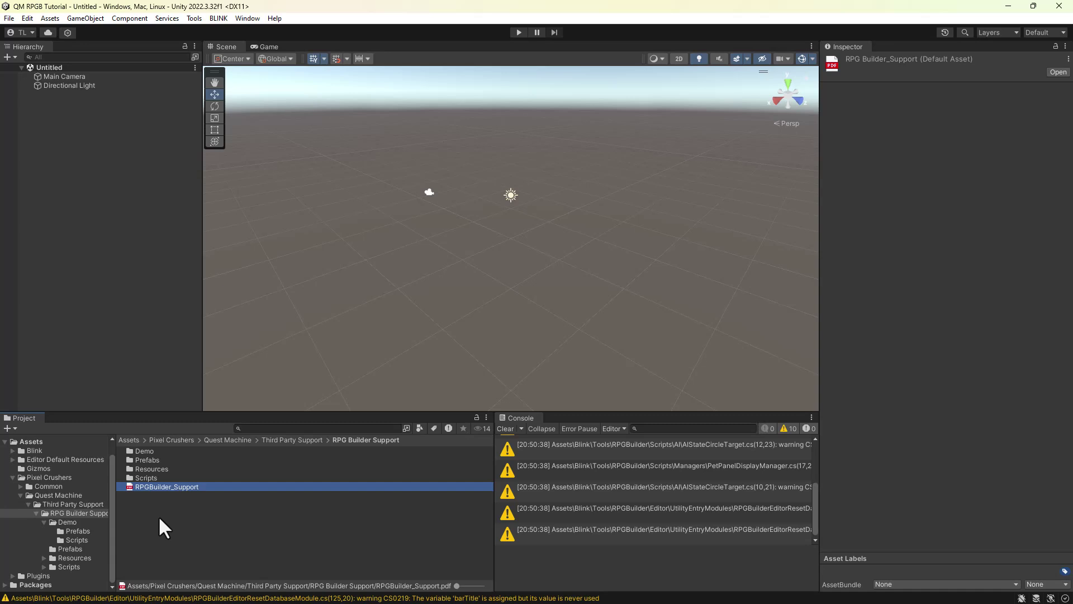
# - Create a folder named QuestMachineNpcTemplates under Blink/Tools/RPGBuilder/Resources/Database
pyautogui.click(12, 450)
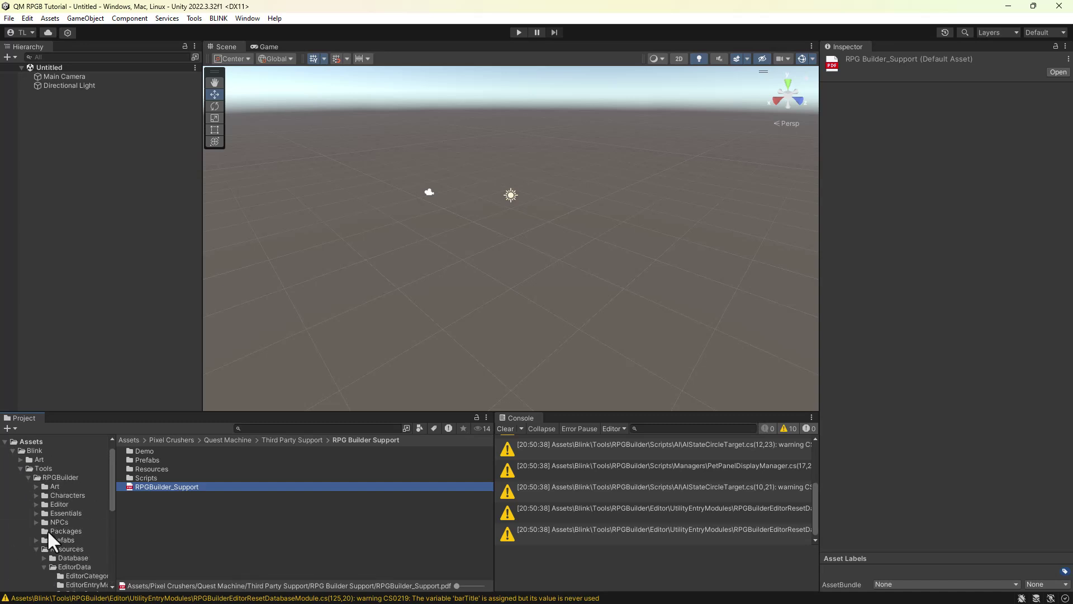
pyautogui.scroll(-3, 61, 549)
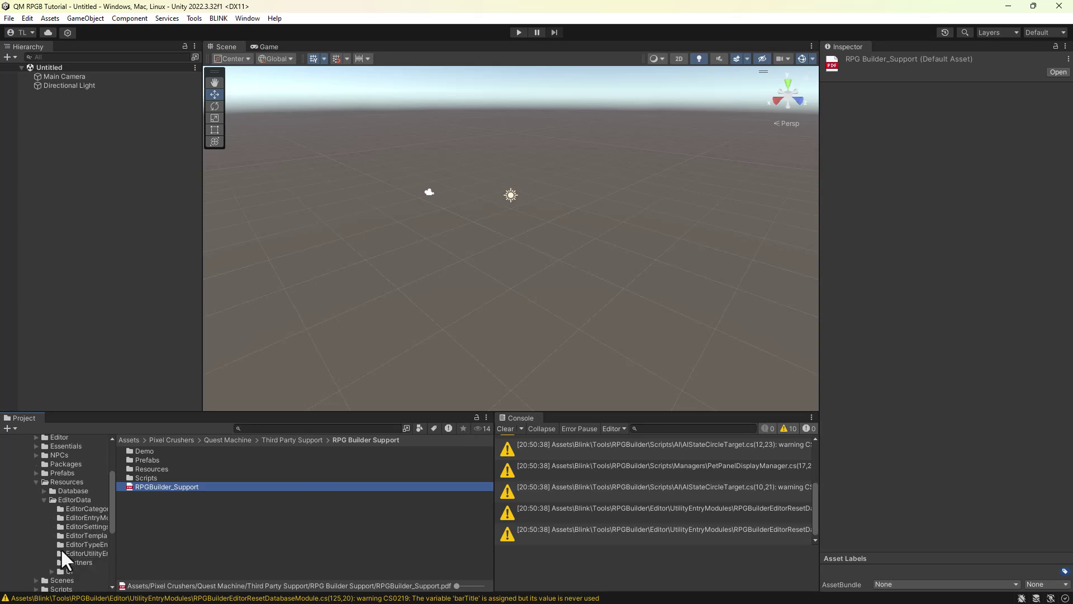
pyautogui.rightClick(60, 489)
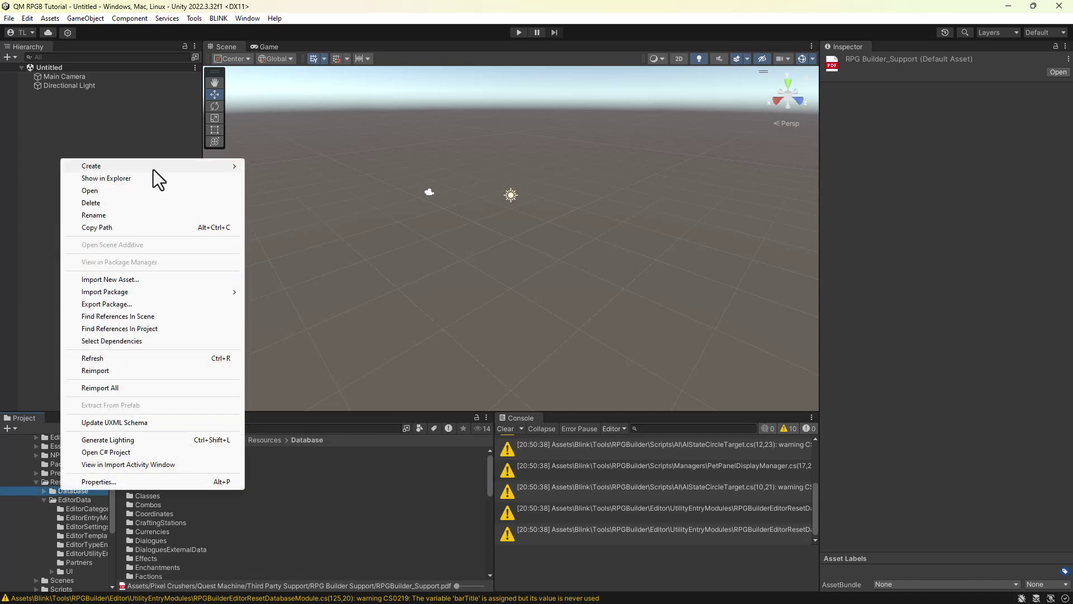
pyautogui.moveTo(157, 166)
pyautogui.click(305, 52)
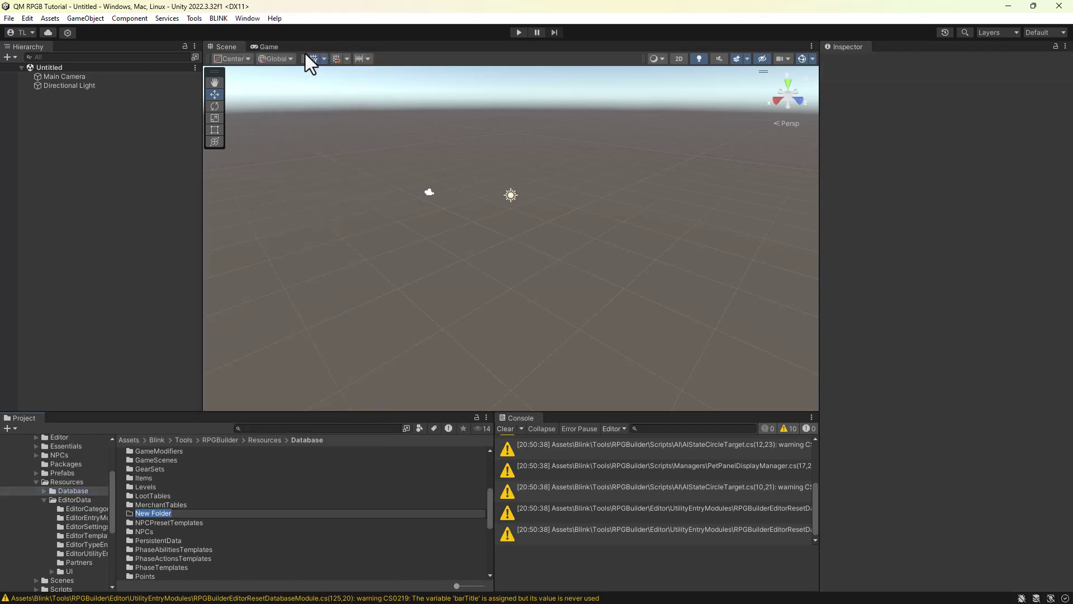
pyautogui.write('QuestMachineNpcTemplates')
pyautogui.press('Return')
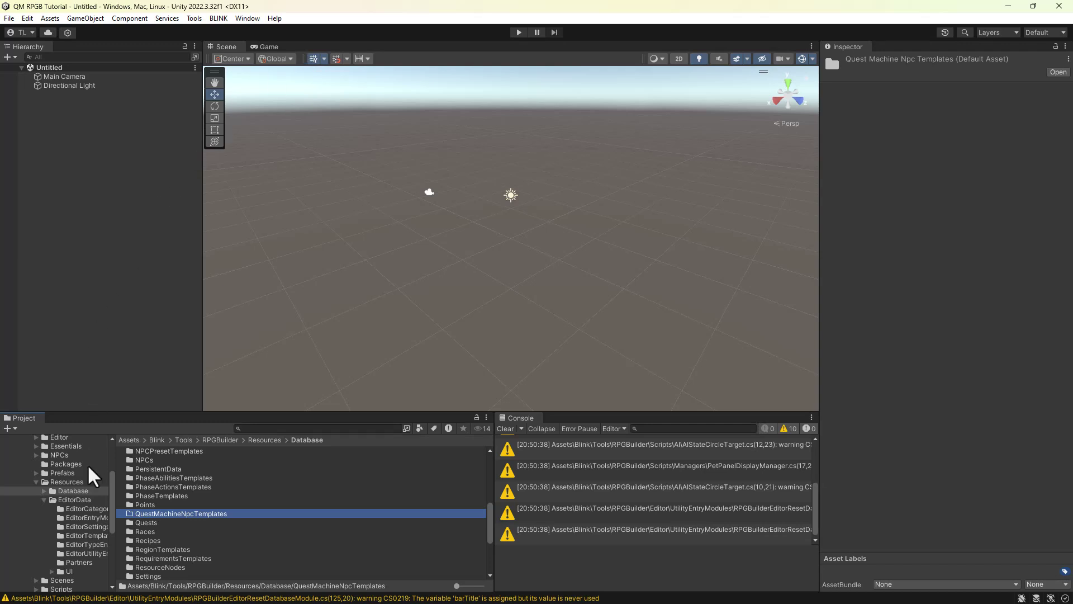
# - Drag RPGBuilderEditorQuestMachineModule from EditorEntryModules into the AI category's Modules list as Element 7
pyautogui.click(93, 507)
pyautogui.moveTo(116, 516); pyautogui.dragTo(166, 510)
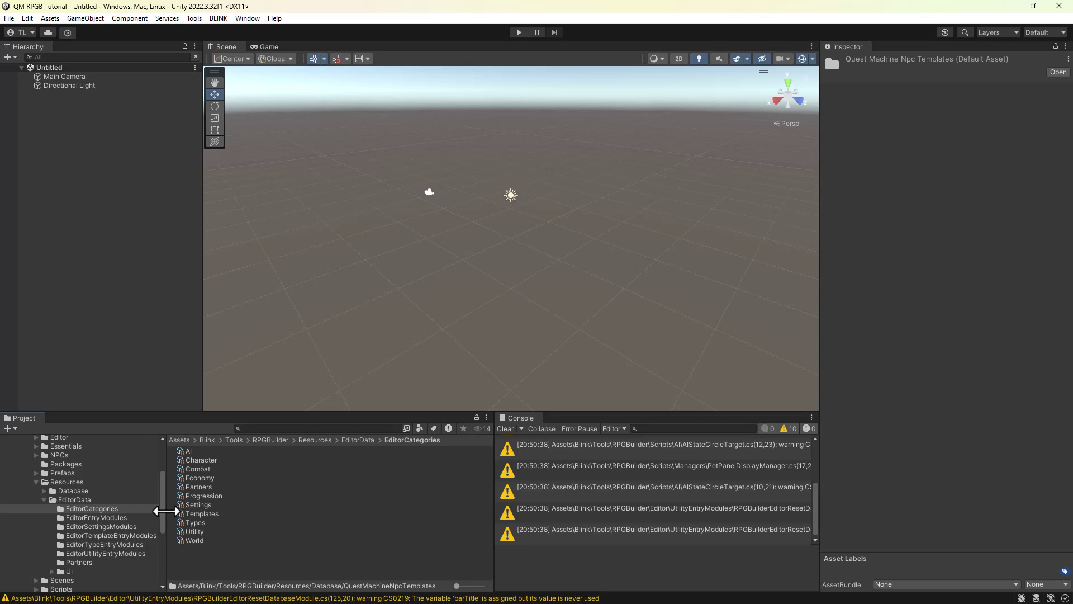
pyautogui.click(192, 450)
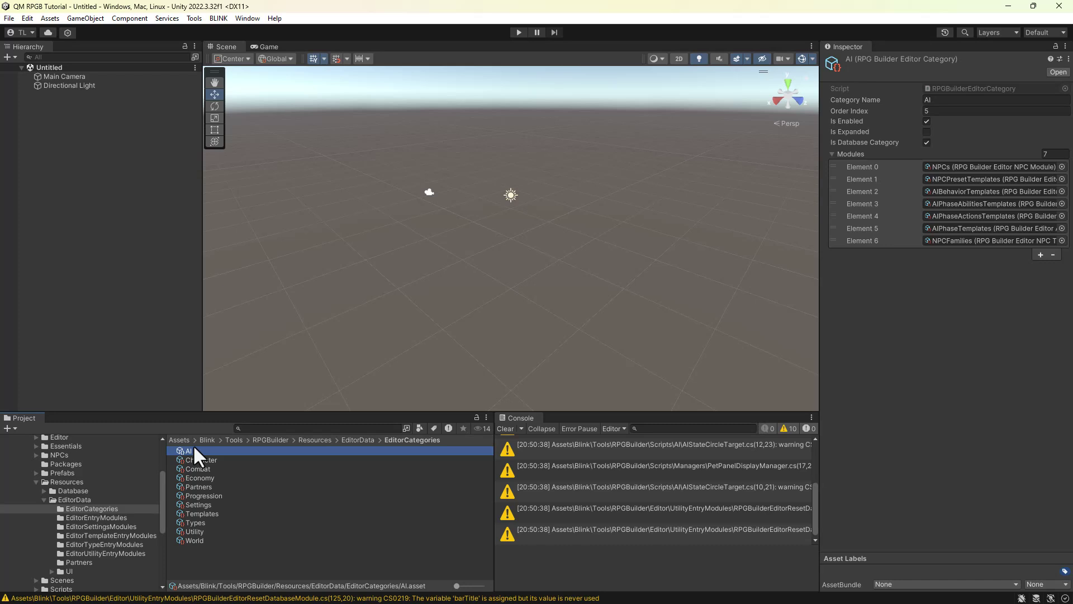
pyautogui.scroll(-5, 26, 484)
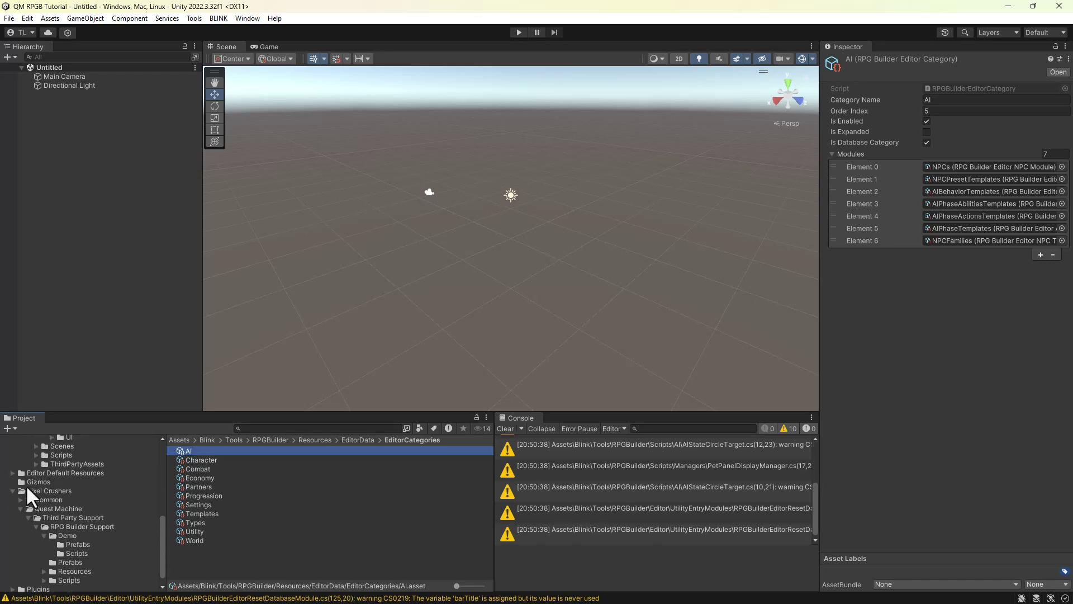
pyautogui.click(44, 572)
pyautogui.scroll(-2, 106, 565)
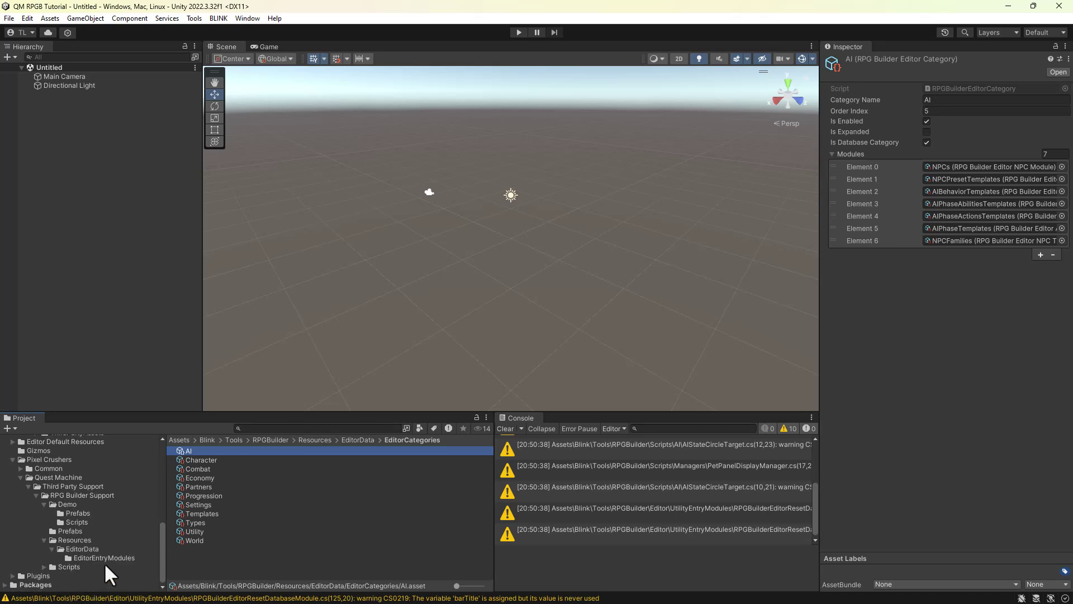
pyautogui.click(103, 557)
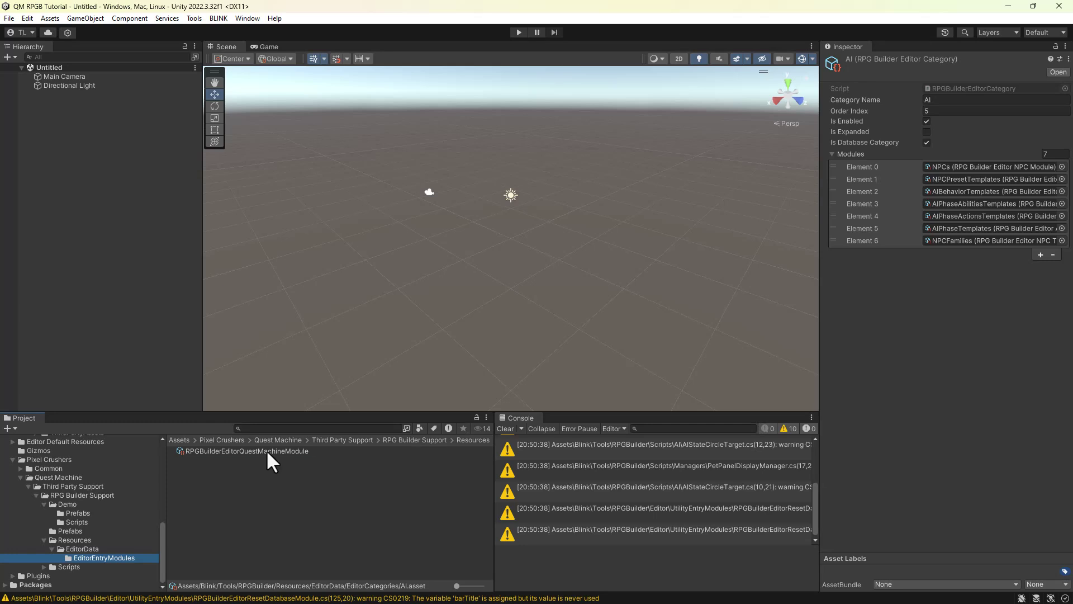
pyautogui.moveTo(267, 451); pyautogui.dragTo(861, 157)
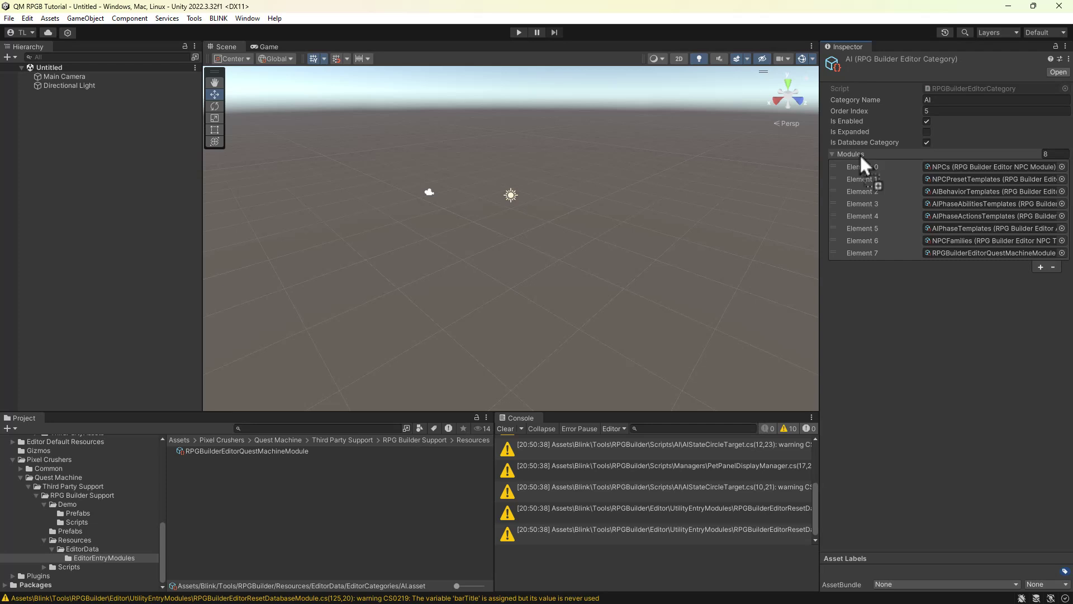
# - Open the RPG Builder editor from the BLINK menu, browse the AI category, then close it
pyautogui.click(219, 18)
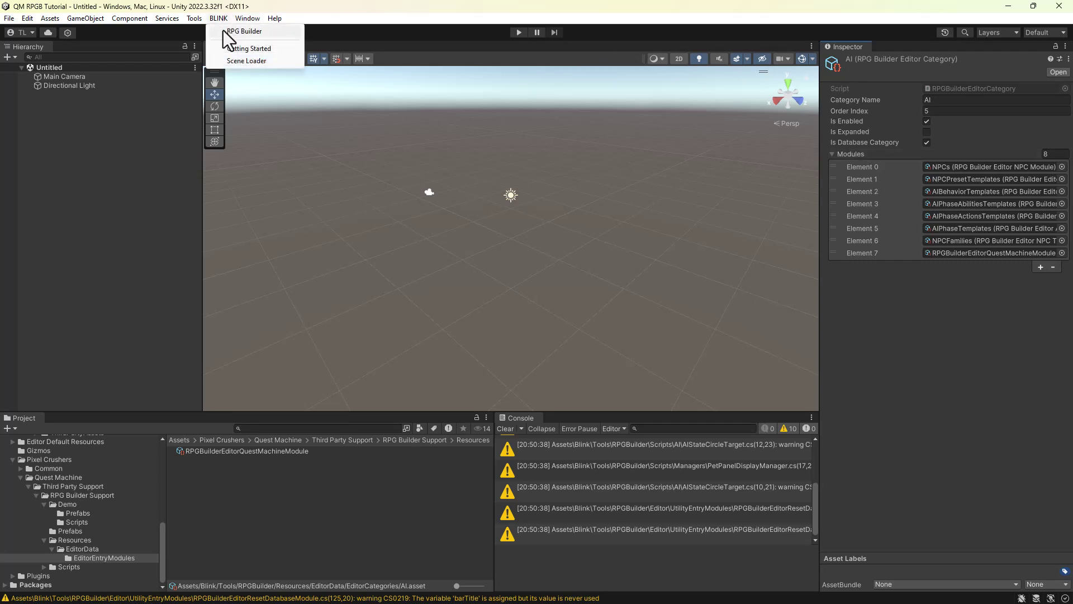
pyautogui.click(223, 30)
pyautogui.moveTo(119, 57); pyautogui.dragTo(317, 47)
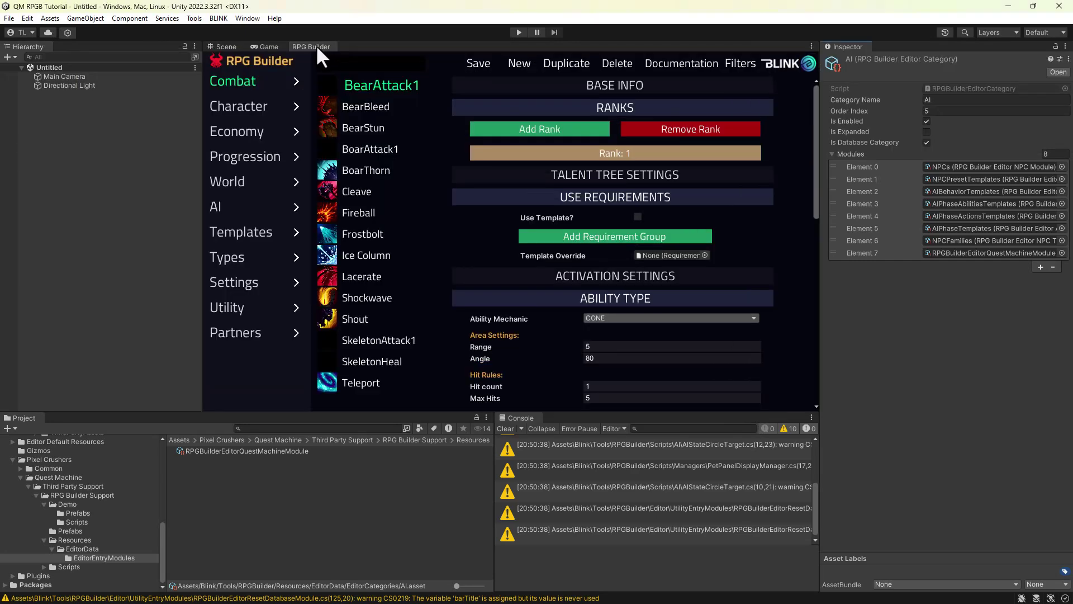
pyautogui.click(226, 205)
pyautogui.scroll(-2, 242, 265)
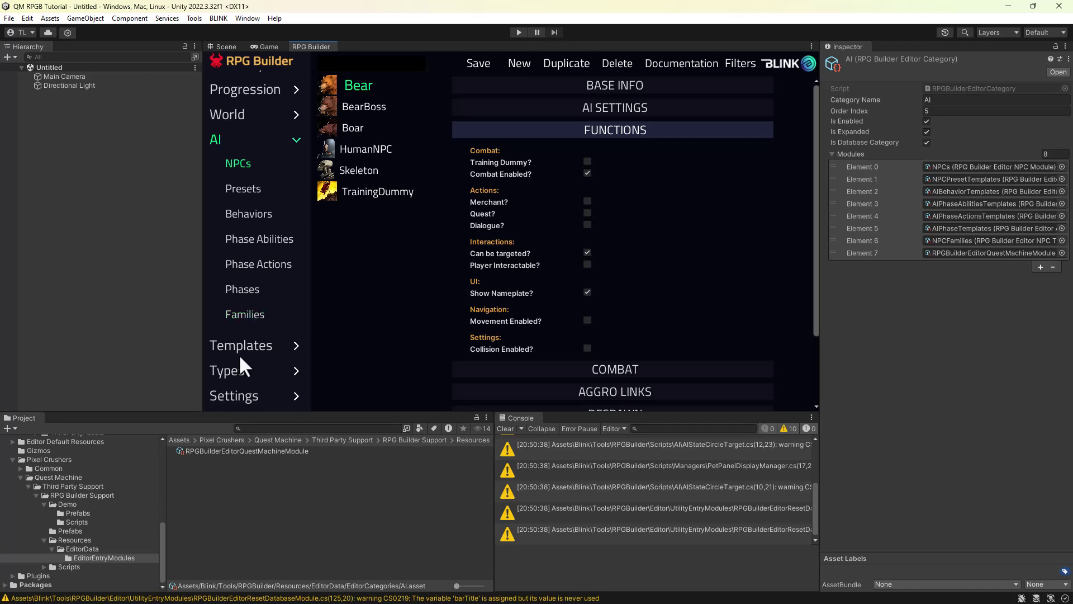
pyautogui.rightClick(327, 41)
pyautogui.click(352, 63)
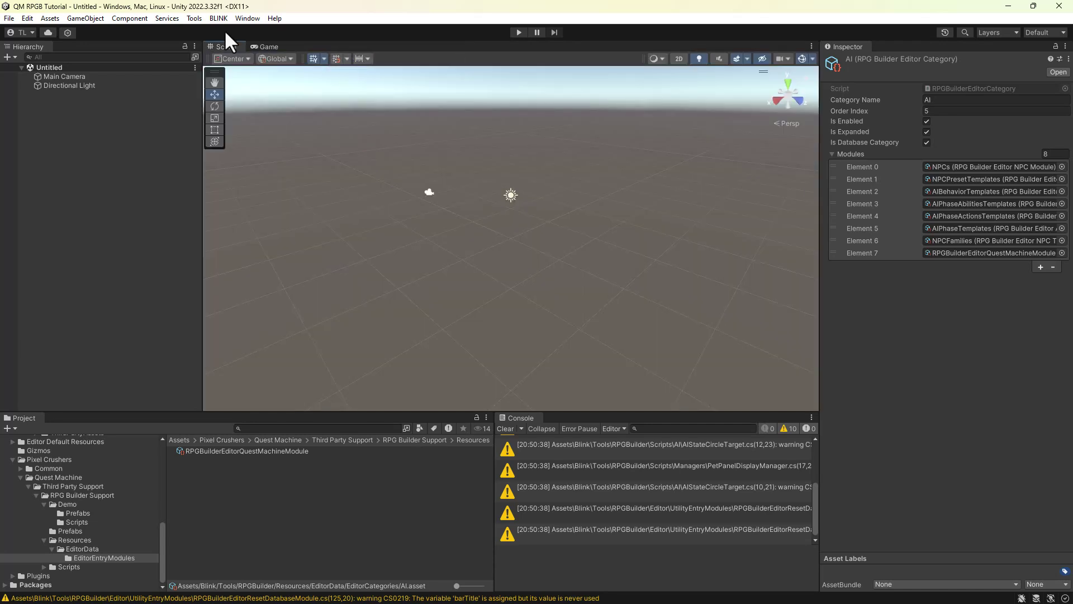
# - Reopen RPG Builder docked, show AI > Quest Machine, and search the project for 'rpgbuilderess'
pyautogui.click(219, 19)
pyautogui.click(229, 34)
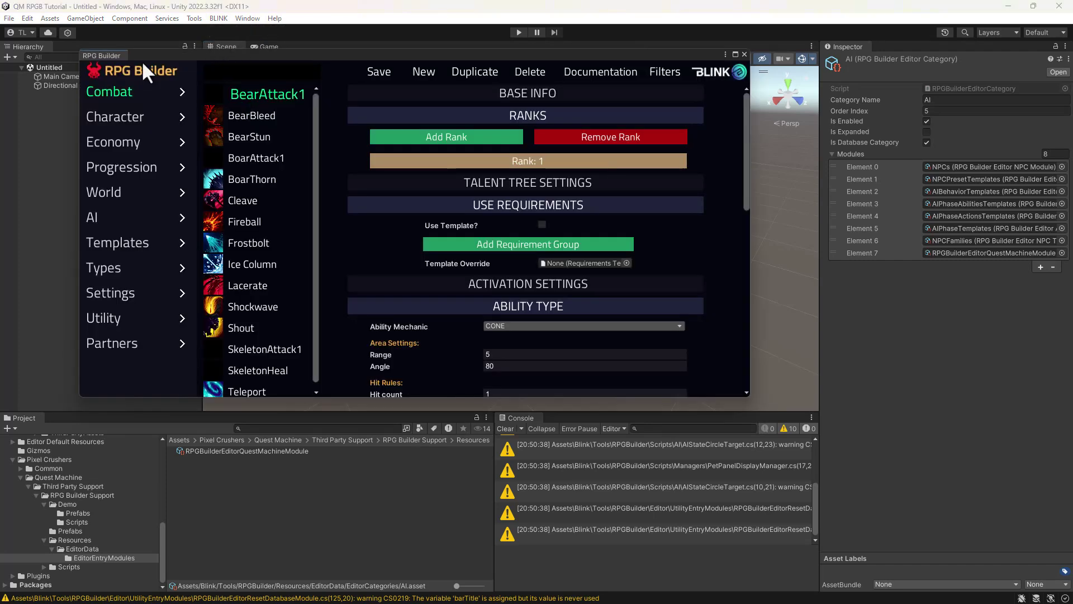
pyautogui.moveTo(123, 55); pyautogui.dragTo(303, 40)
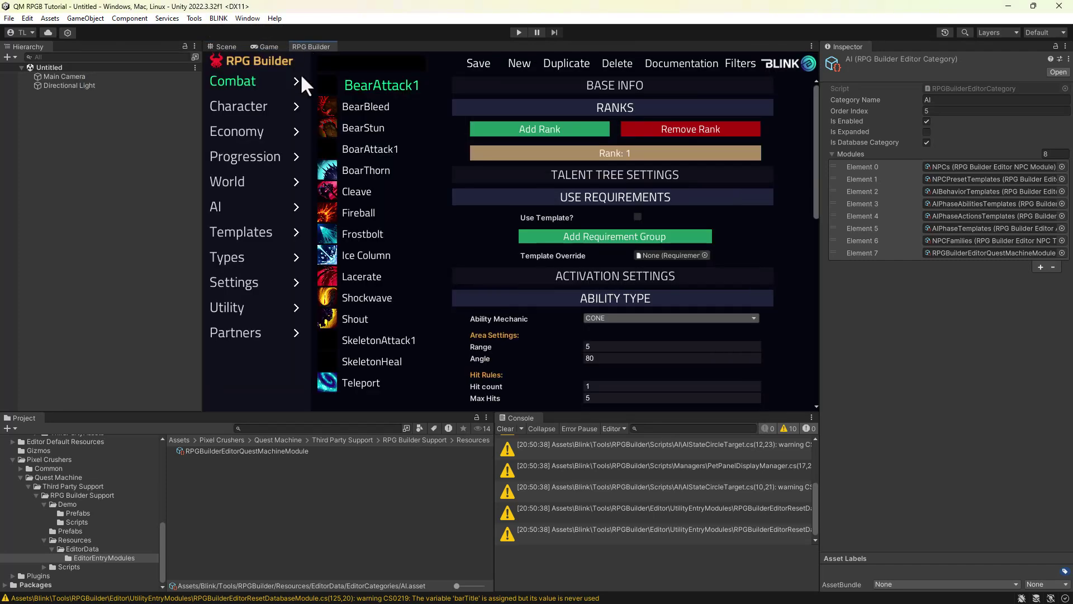
pyautogui.click(248, 217)
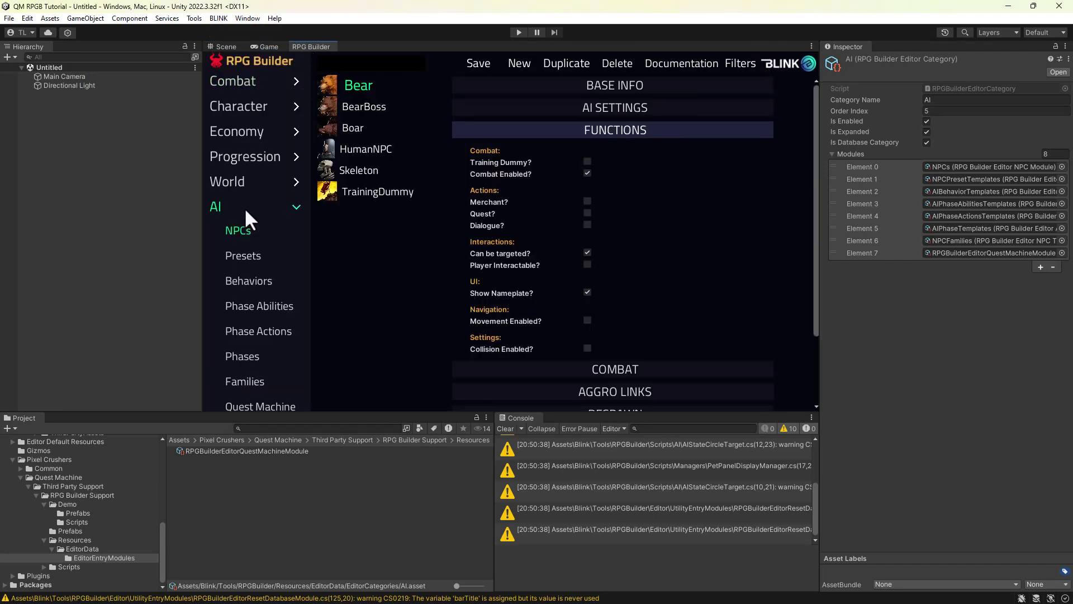
pyautogui.click(258, 407)
pyautogui.click(326, 428)
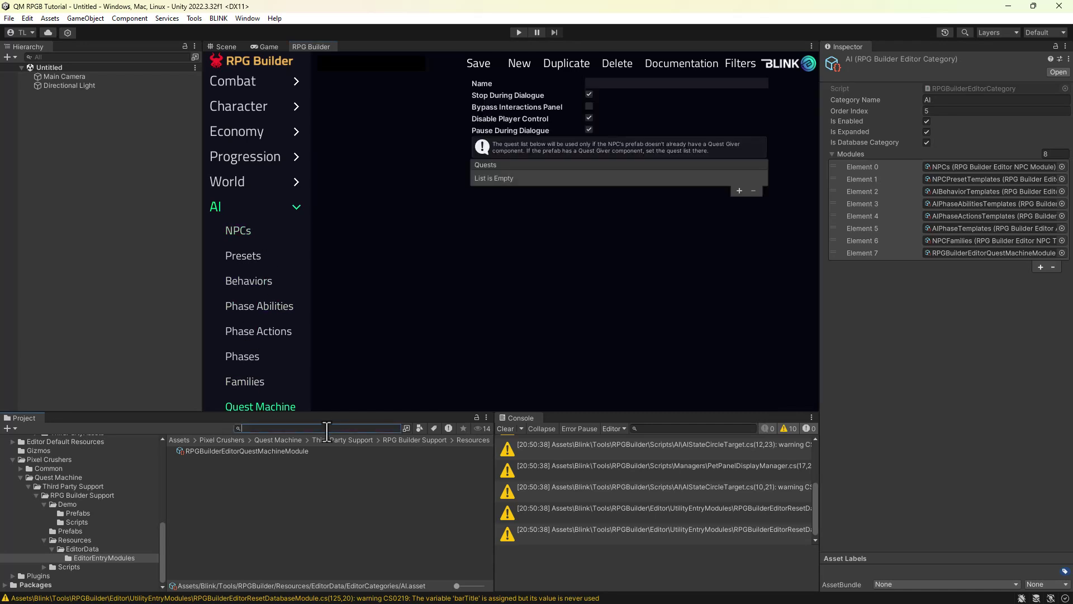
pyautogui.write('rpgbuilderess')
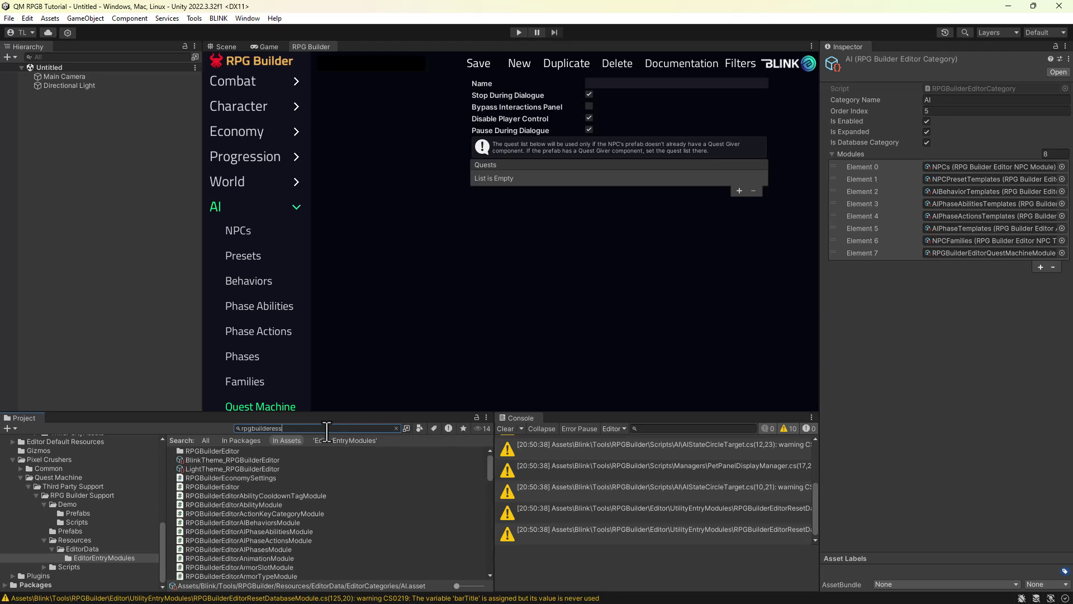
# - Append PixelCrushers.SaveSystem.ResetGameState(); to ResetCharacterData in RPGBuilderEssentials.cs and save the file
pyautogui.doubleClick(233, 451)
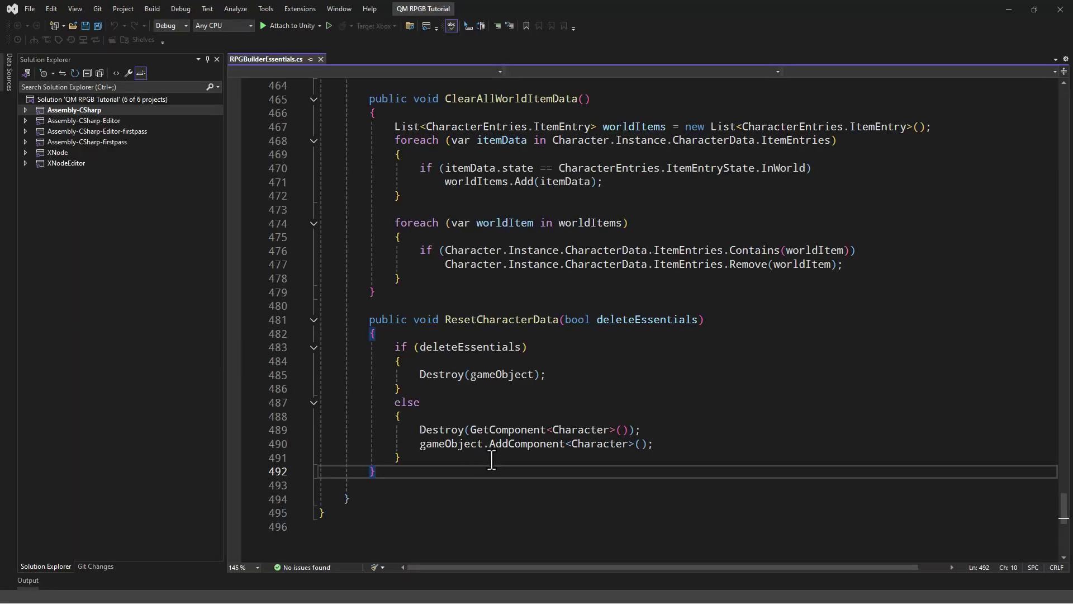
pyautogui.click(492, 460)
pyautogui.press('Return')
pyautogui.write('PixelCrushers.SaveSystem.ResetGameState();')
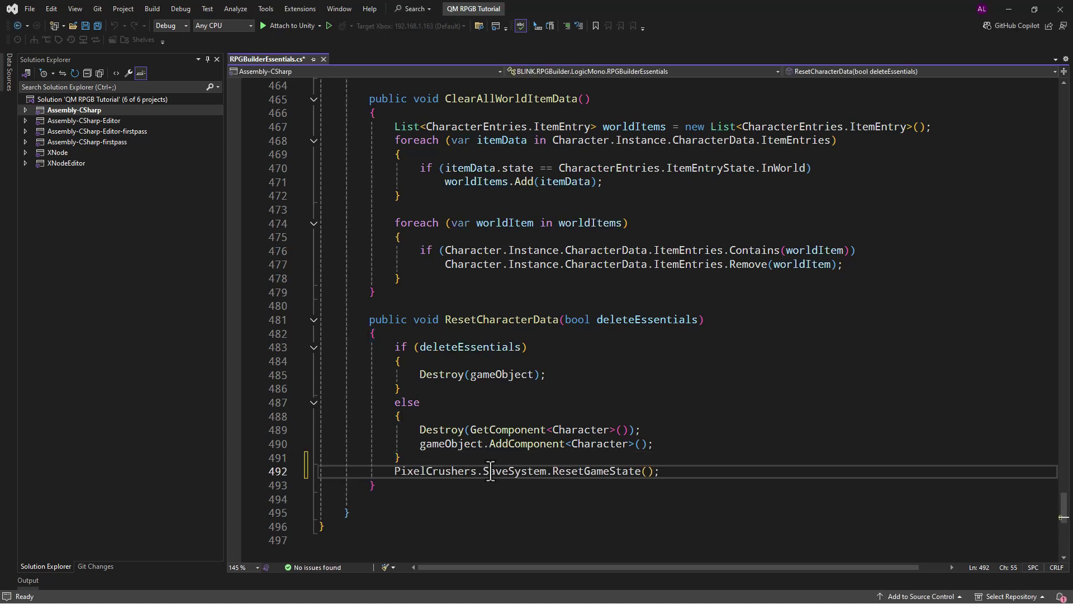
pyautogui.click(28, 9)
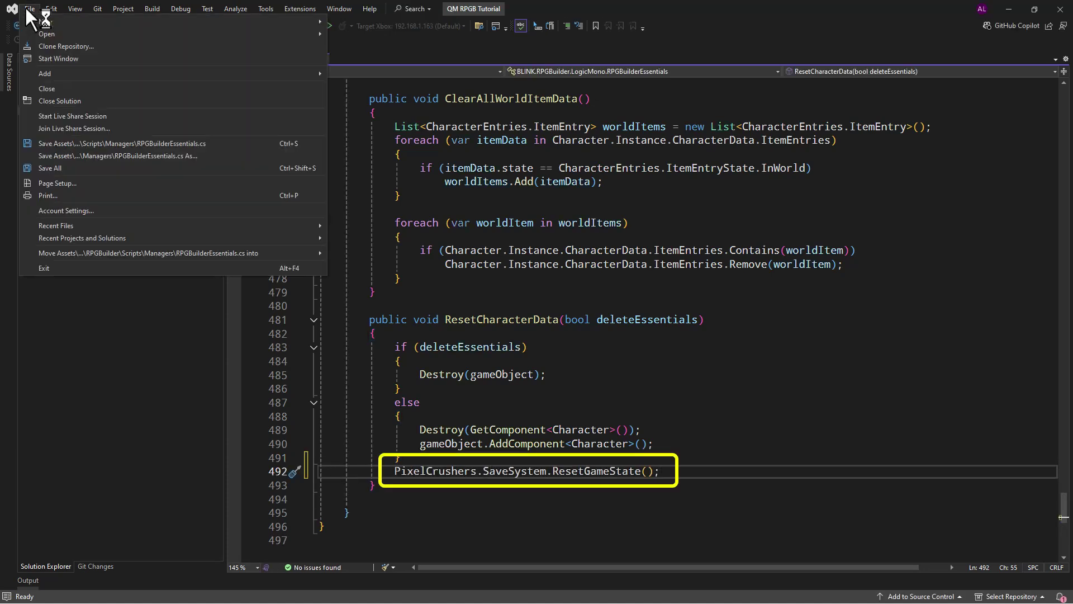
pyautogui.click(58, 143)
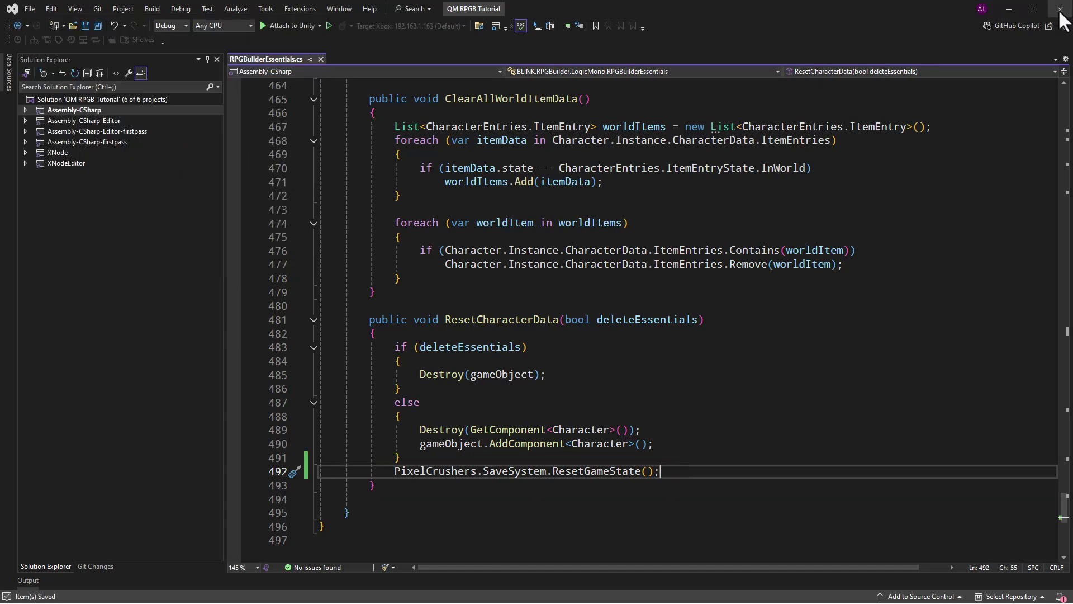
pyautogui.hotkey('alt', 'Tab')
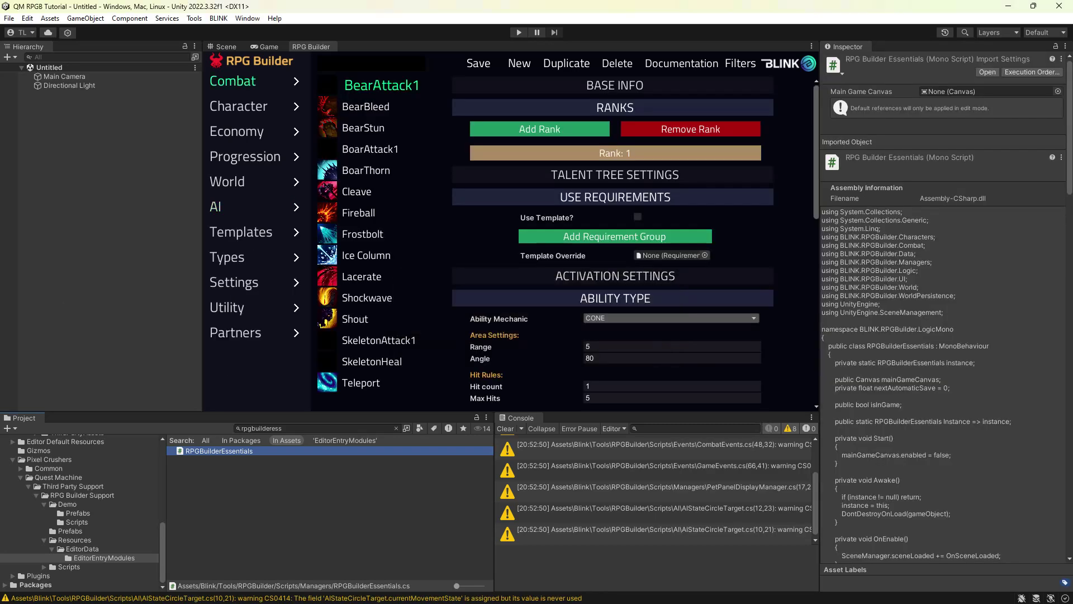
# - Load the Main Menu scene using the BLINK Scene Loader docked beside the Console
pyautogui.click(219, 18)
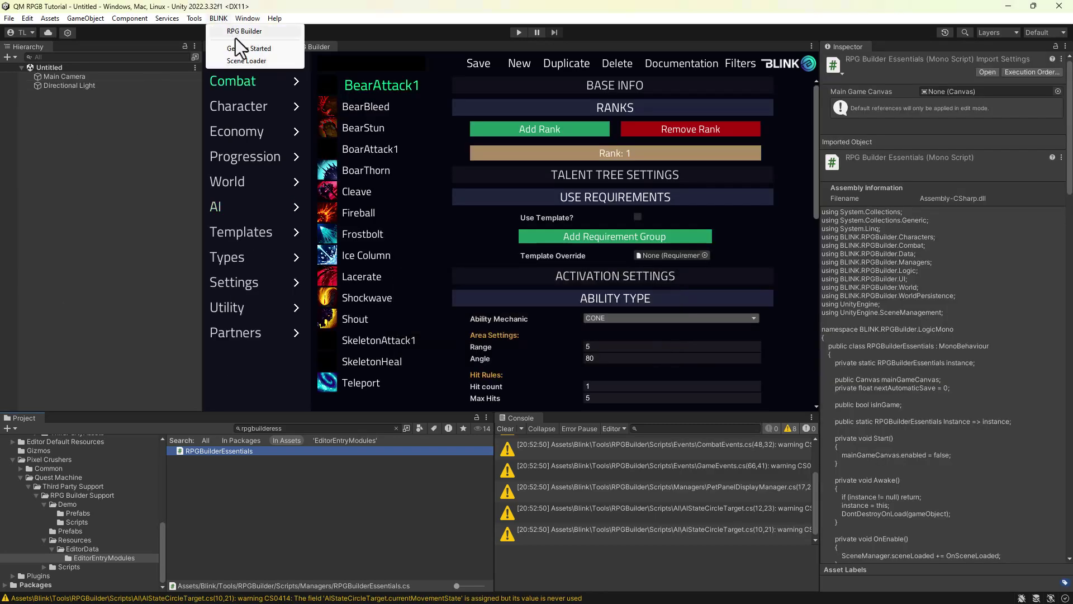
pyautogui.click(245, 61)
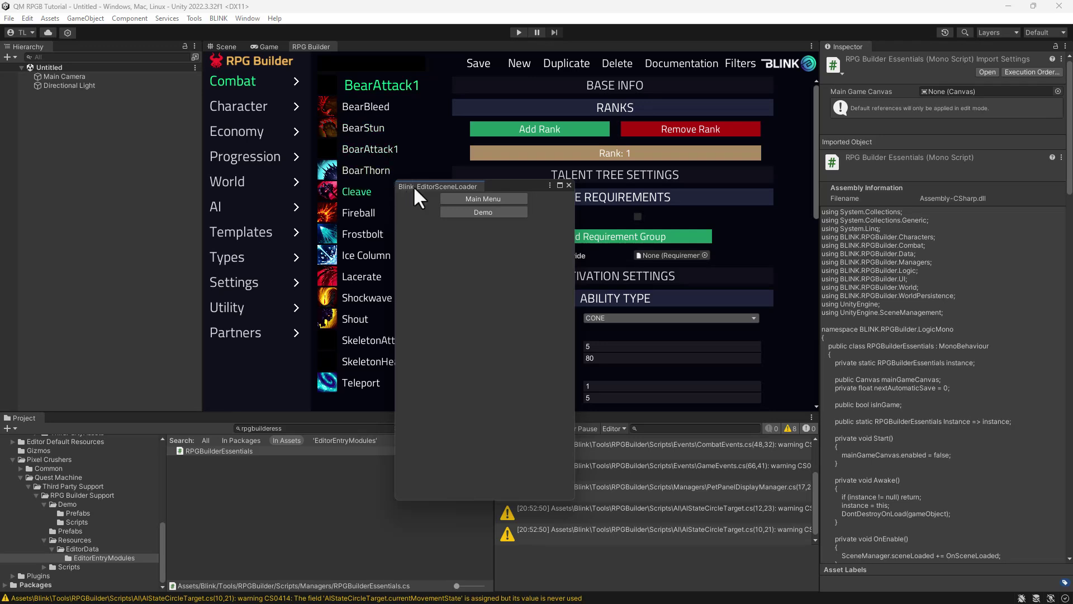
pyautogui.moveTo(558, 417); pyautogui.dragTo(586, 414)
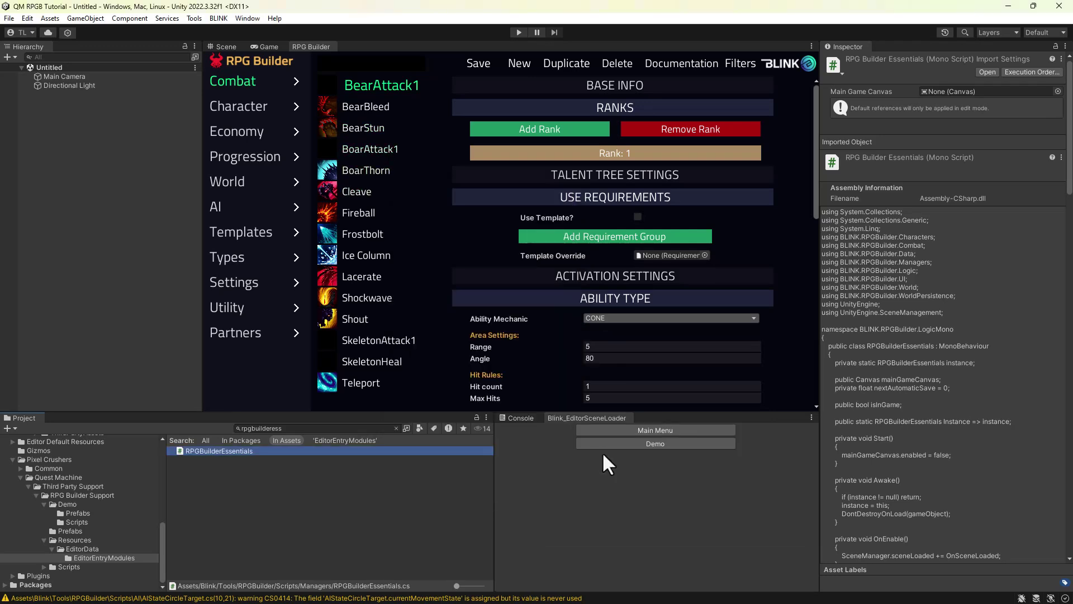
pyautogui.click(633, 429)
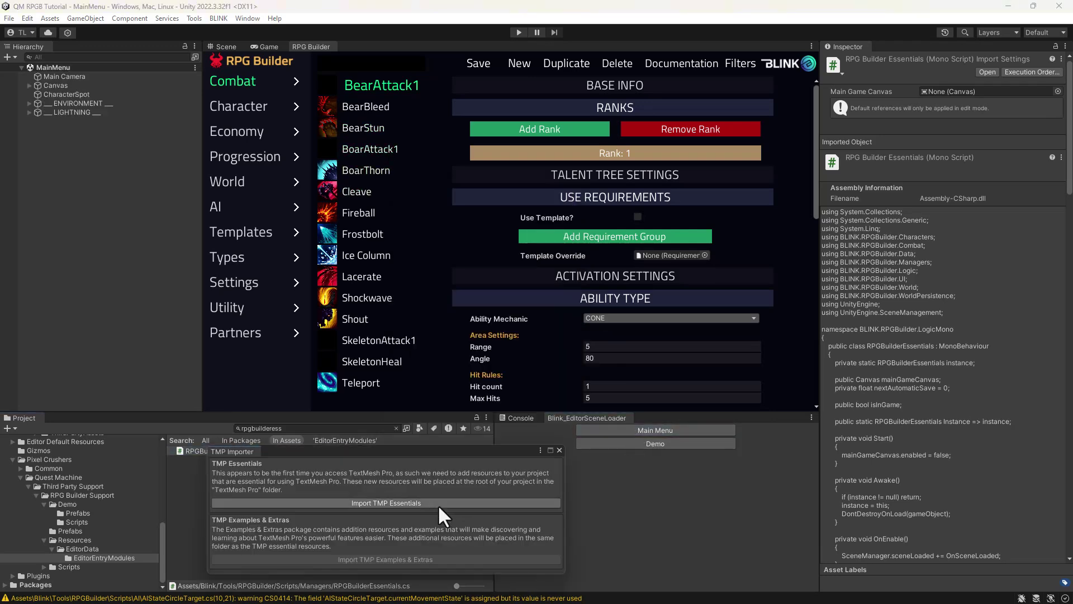
# - Import the TMP Essential Resources and close the TextMesh Pro importer
pyautogui.click(438, 504)
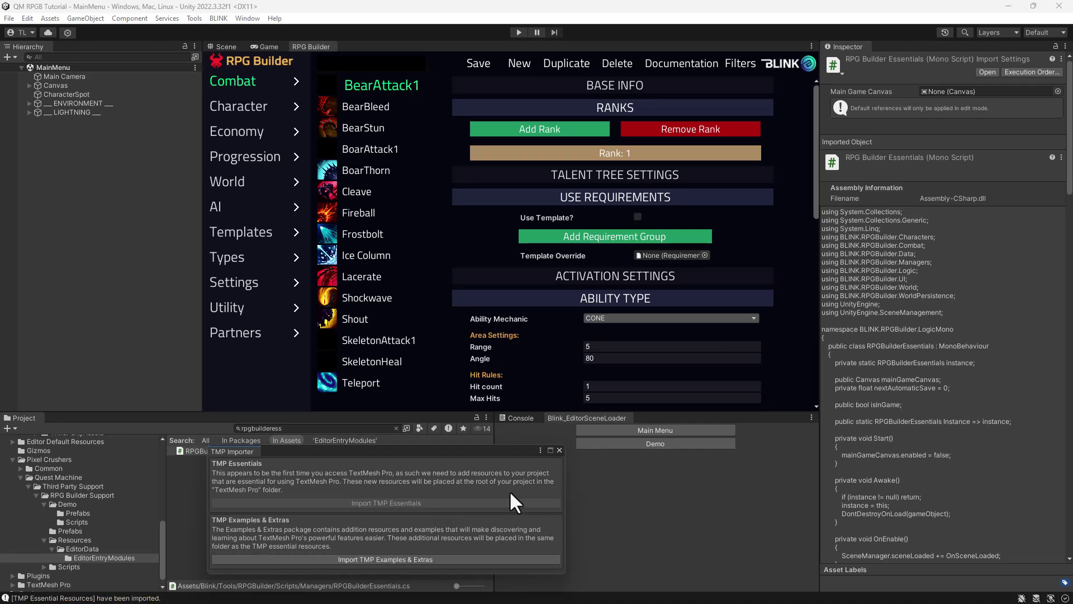
pyautogui.click(559, 449)
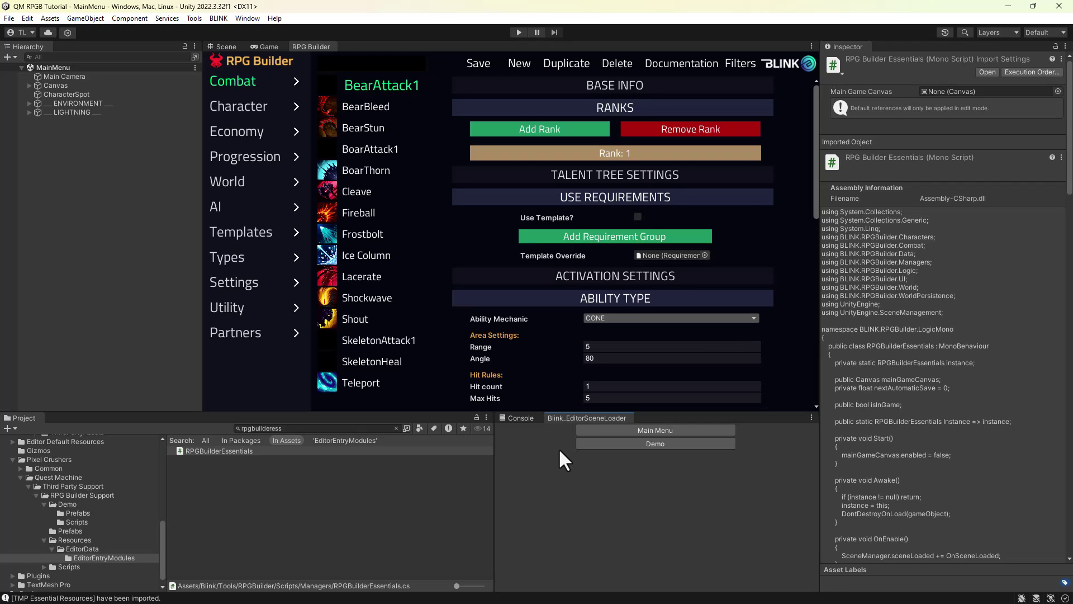
pyautogui.moveTo(160, 542); pyautogui.dragTo(90, 462)
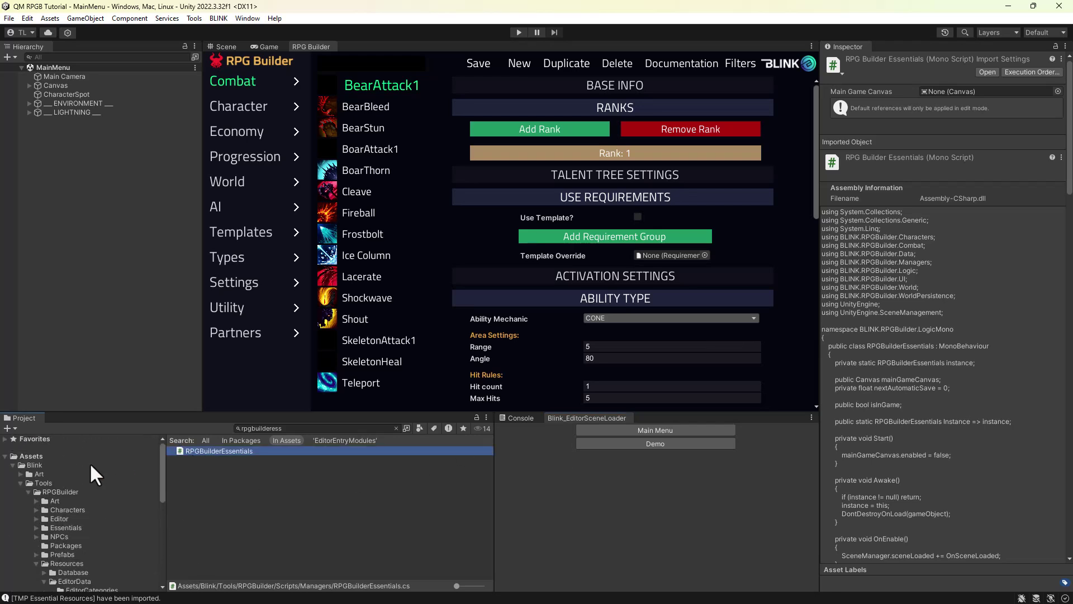
pyautogui.click(12, 464)
# - Create a folder named _MyGame at the root of Assets
pyautogui.rightClick(26, 456)
pyautogui.moveTo(121, 136)
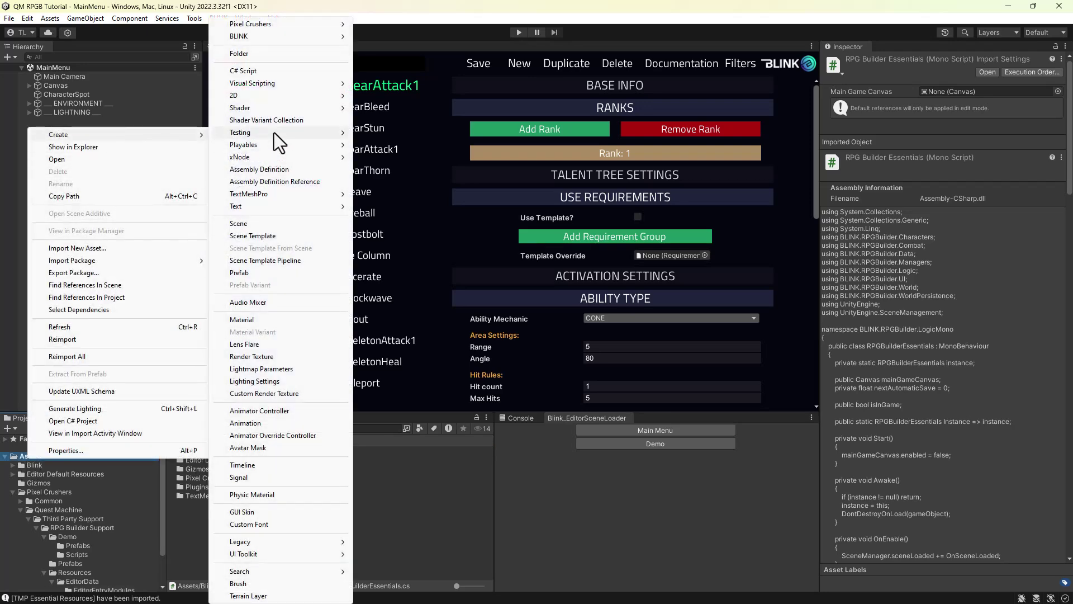
pyautogui.click(273, 55)
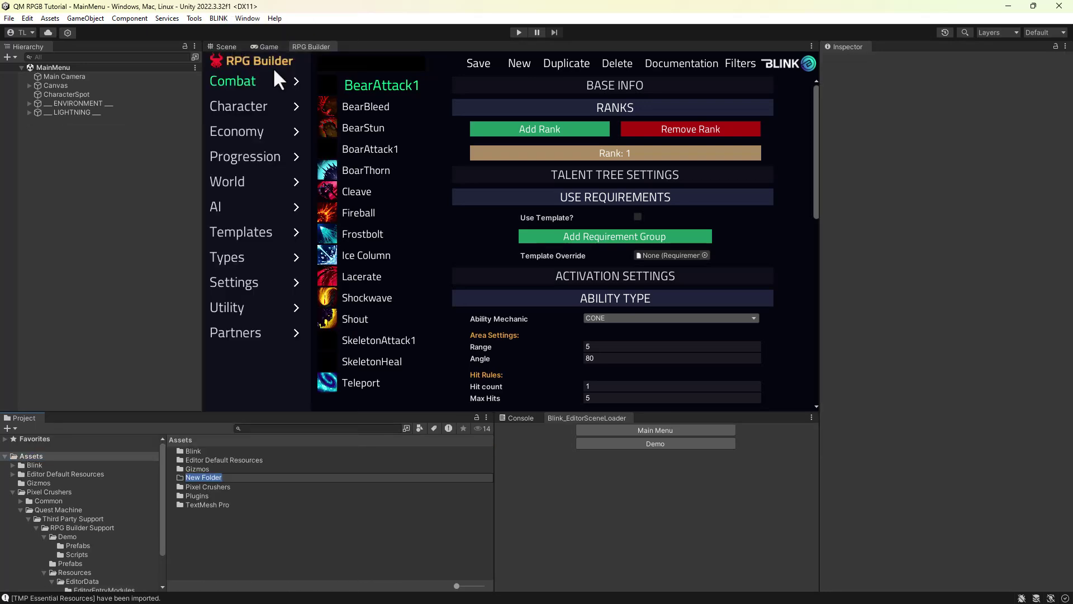
pyautogui.write('_MyGame')
pyautogui.press('Return')
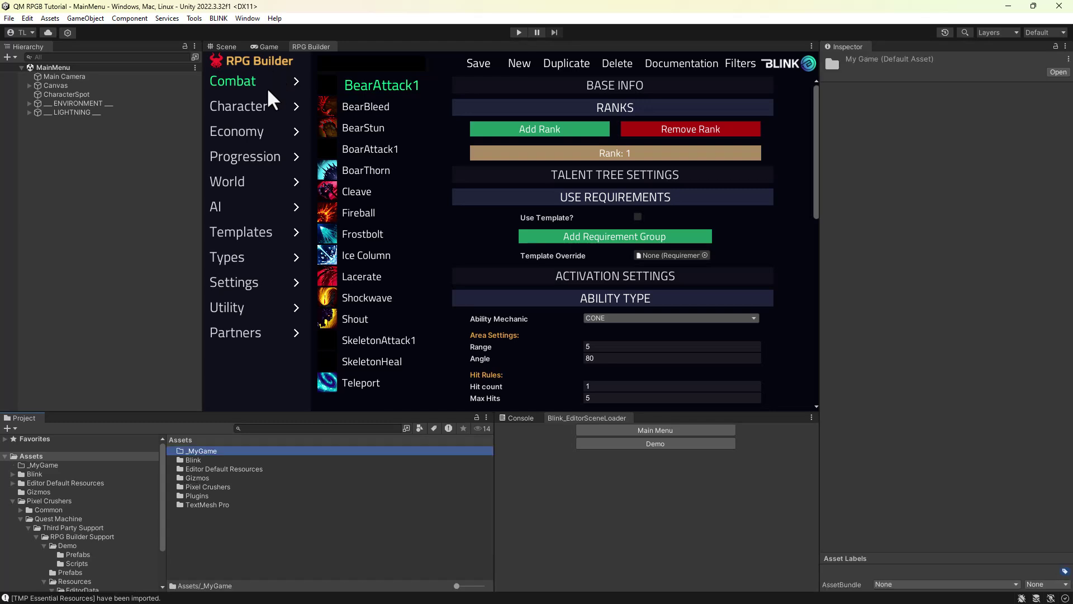
# - Create a Prefab Variant of QuestMachine_RPGBuilder in RPG Builder Support/Prefabs with the default name
pyautogui.click(74, 571)
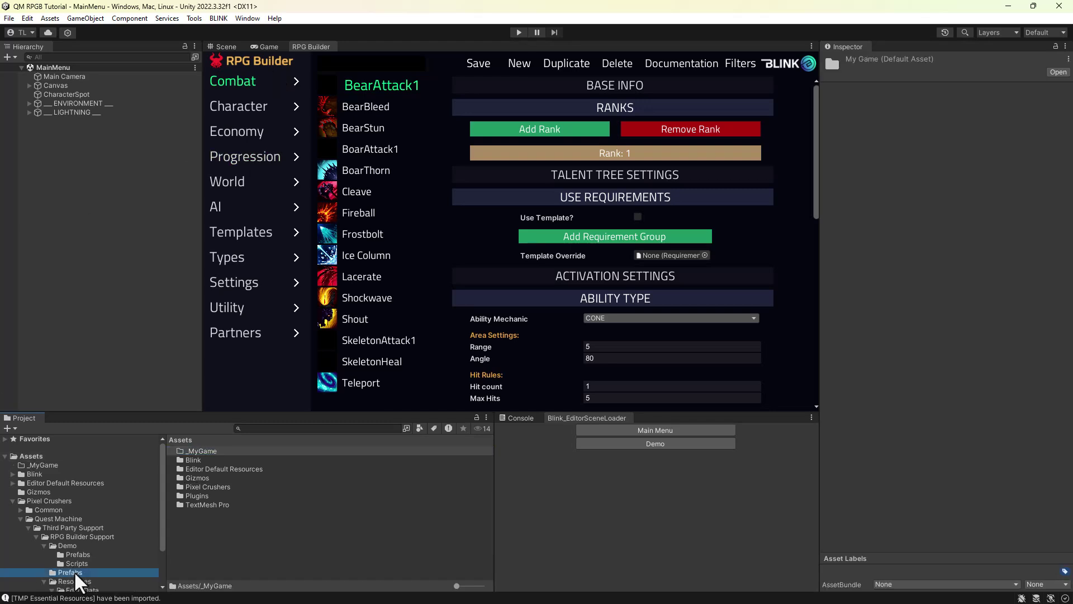
pyautogui.rightClick(222, 451)
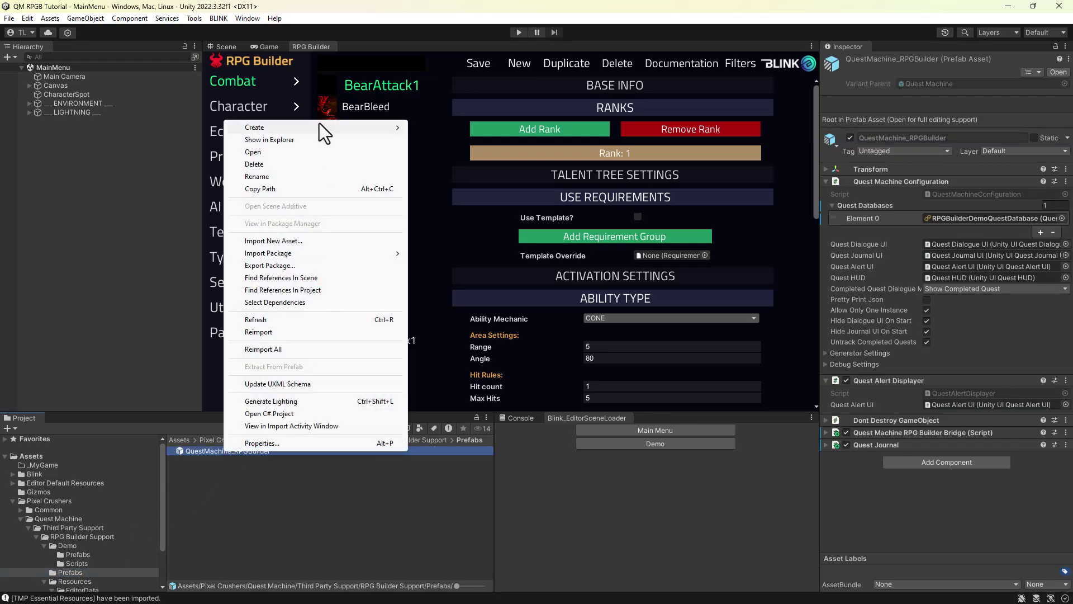
pyautogui.moveTo(331, 127)
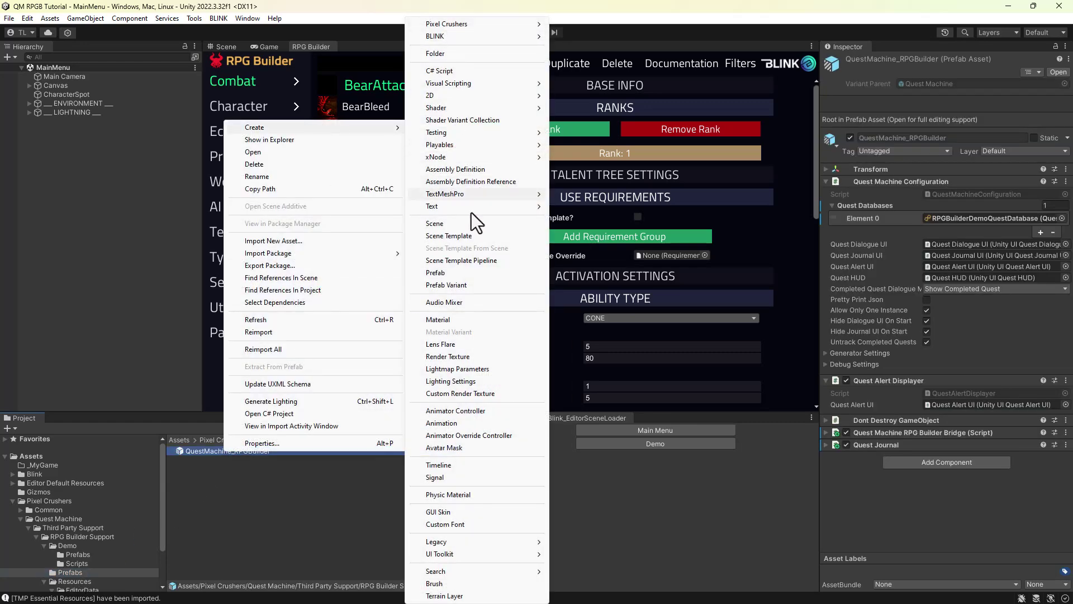
pyautogui.click(459, 284)
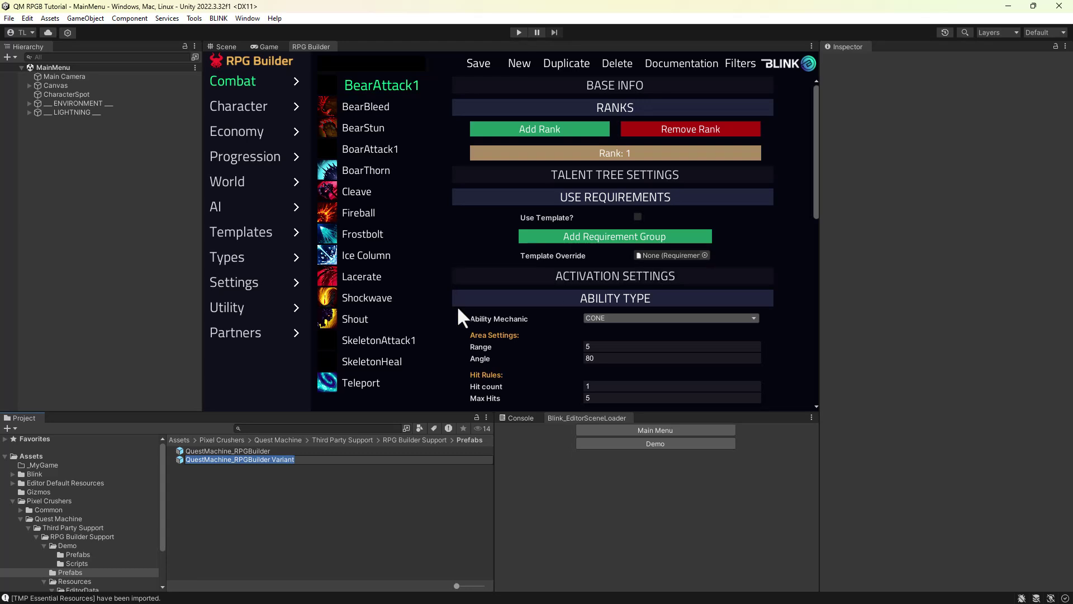
pyautogui.press('Return')
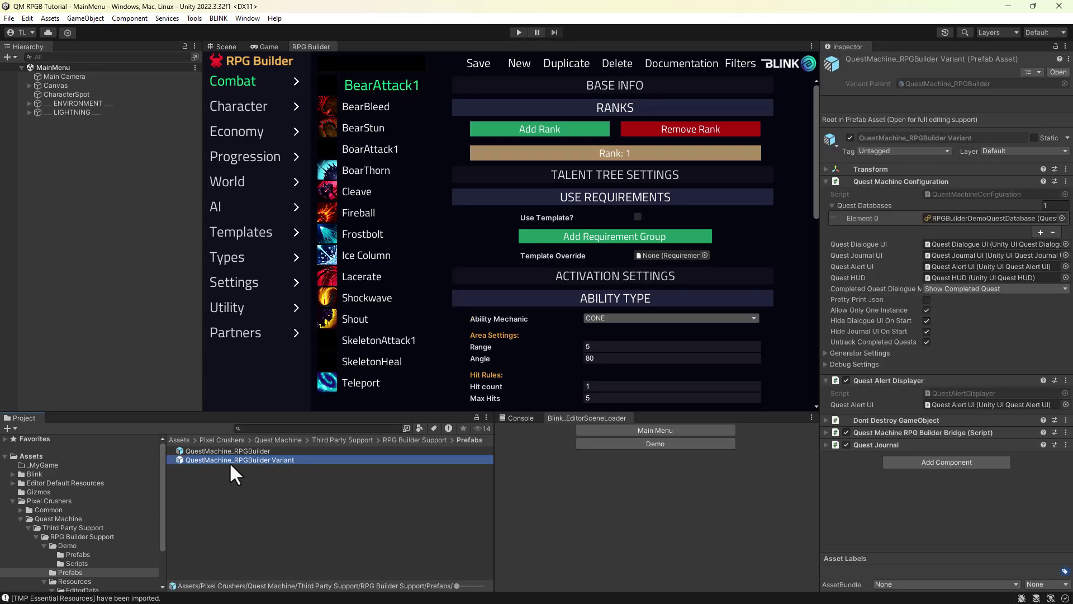
# - Move the QuestMachine_RPGBuilder Variant into the _MyGame folder
pyautogui.moveTo(231, 459); pyautogui.dragTo(47, 466)
pyautogui.click(46, 465)
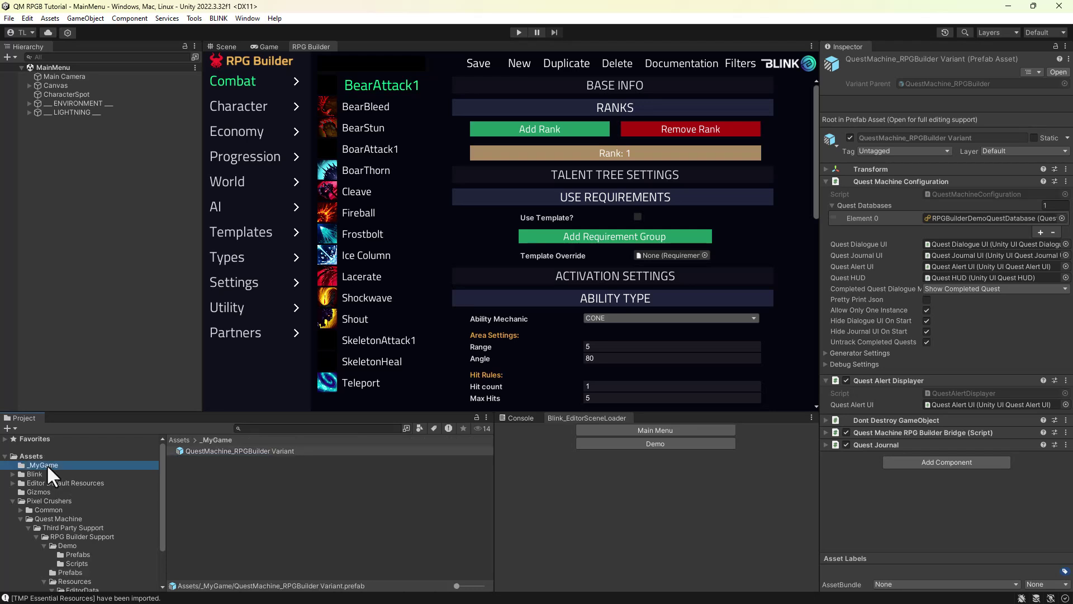
pyautogui.click(224, 451)
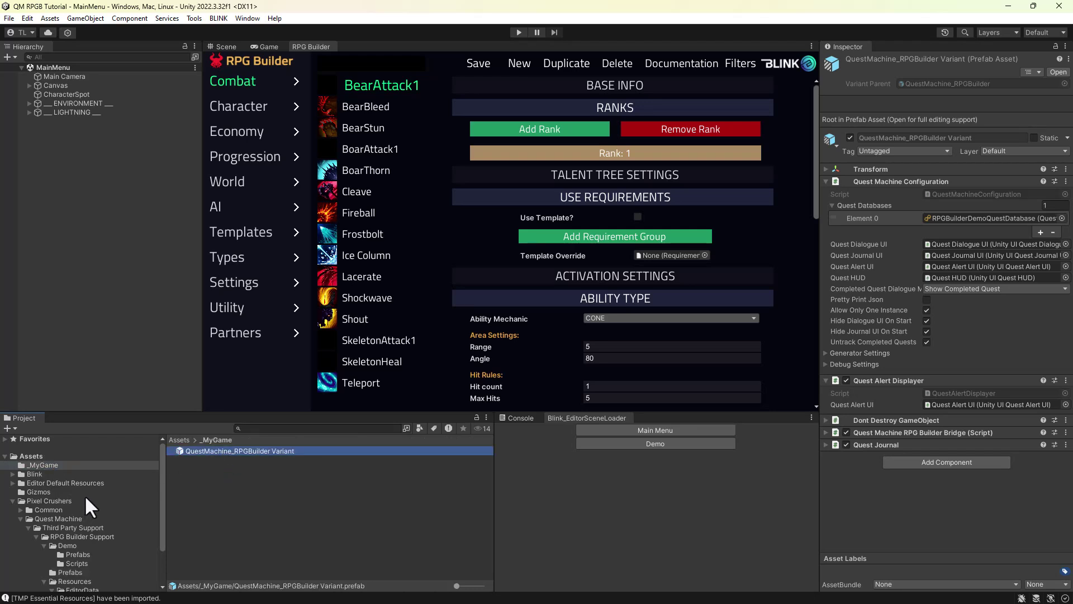
pyautogui.rightClick(280, 525)
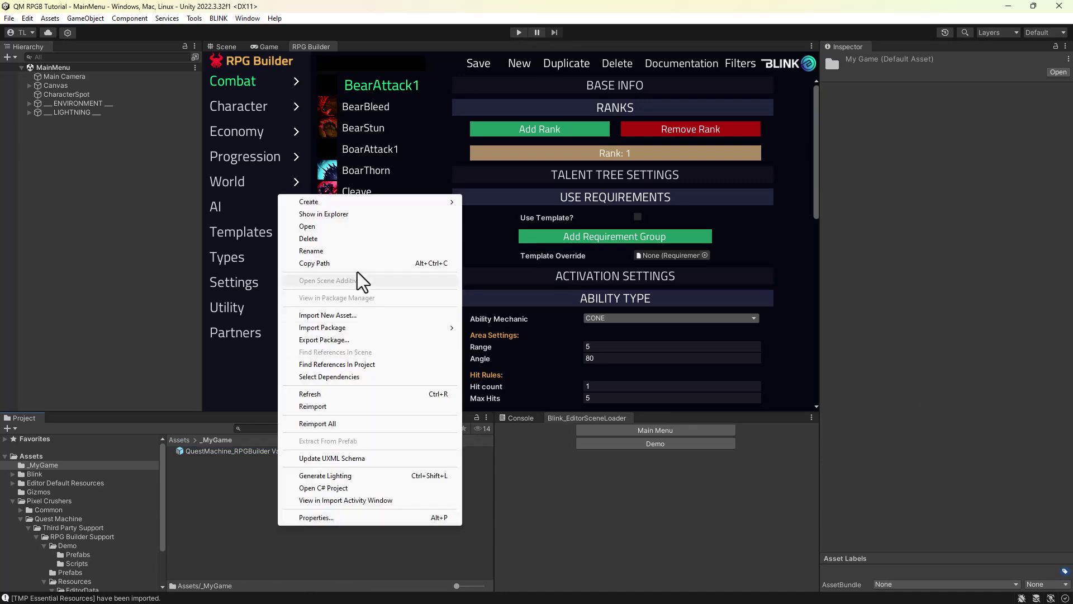
# - Create a Quest Machine Quest Database in _MyGame named 'My Quest Database'
pyautogui.moveTo(350, 203)
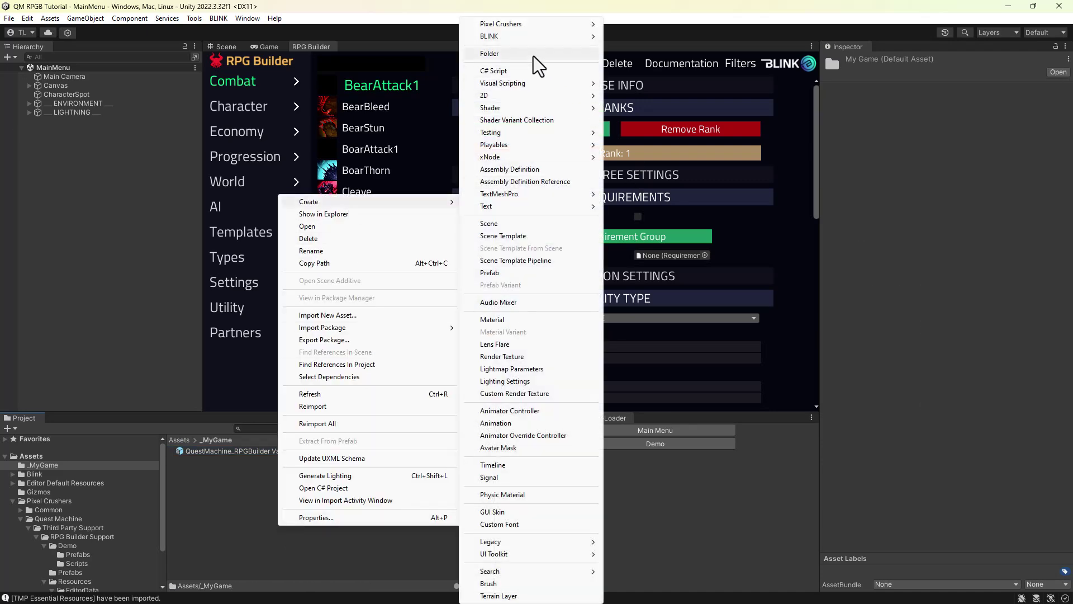
pyautogui.moveTo(528, 28)
pyautogui.moveTo(636, 25)
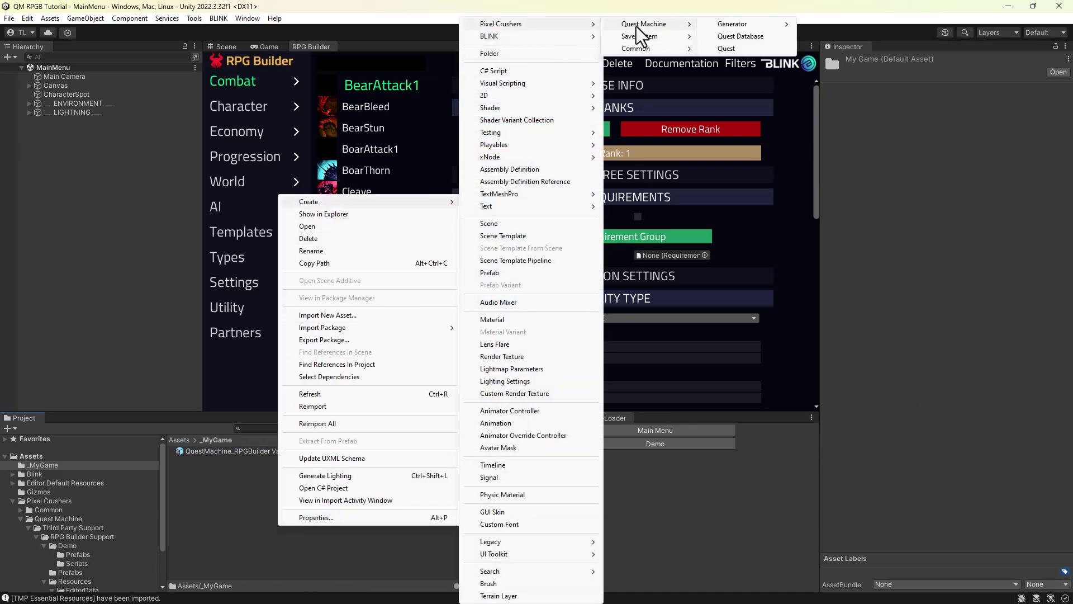
pyautogui.click(747, 34)
pyautogui.write('My Quest Database')
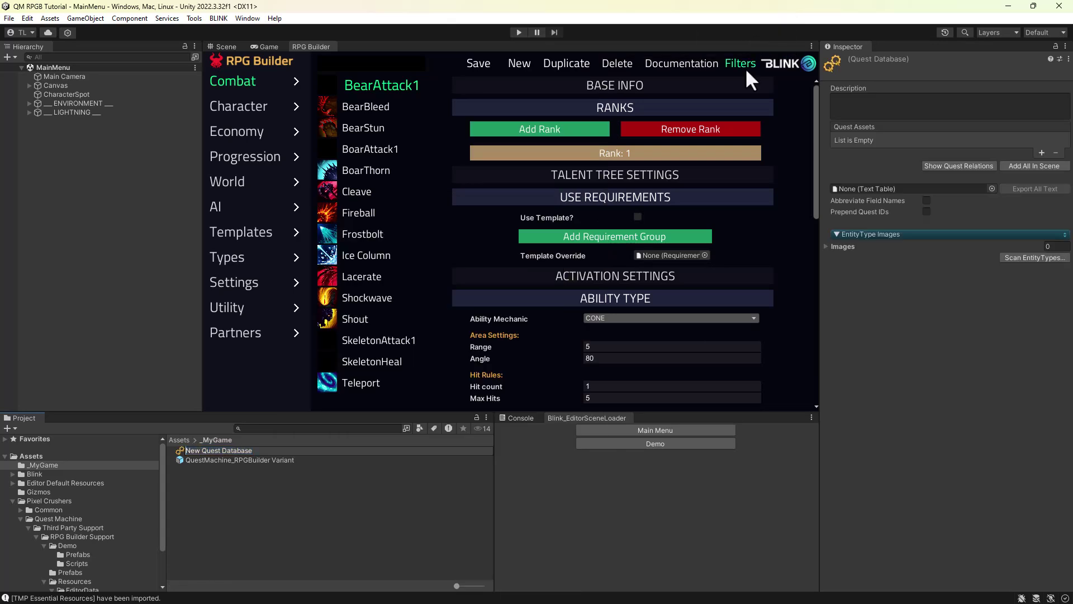
pyautogui.press('Return')
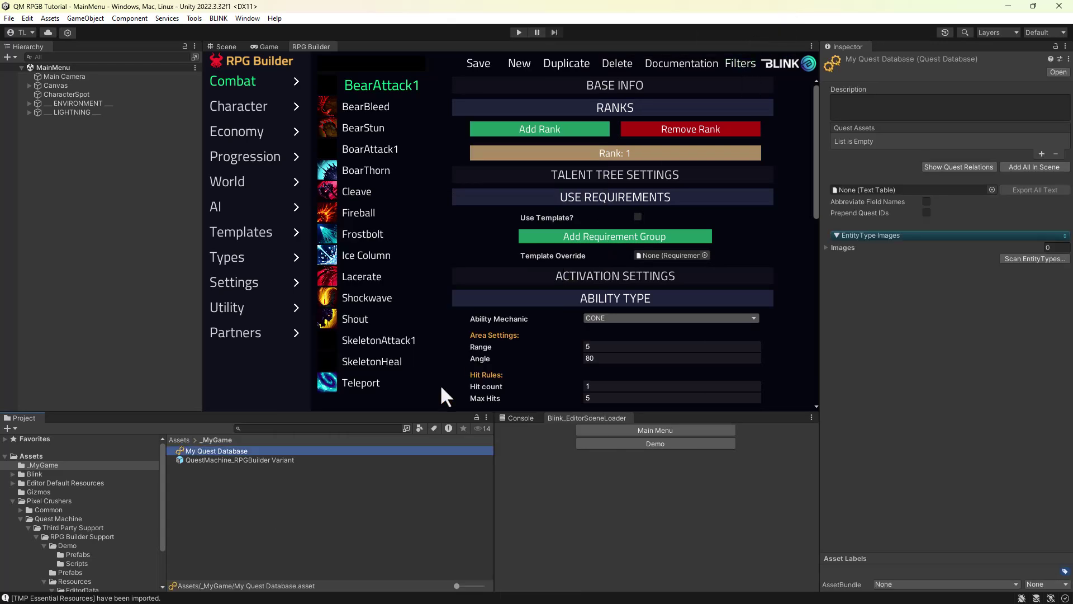
# - Add My Quest Database and RPGBuilderDemoQuestDatabase to the variant's Quest Databases list
pyautogui.click(262, 462)
pyautogui.moveTo(220, 449); pyautogui.dragTo(963, 216)
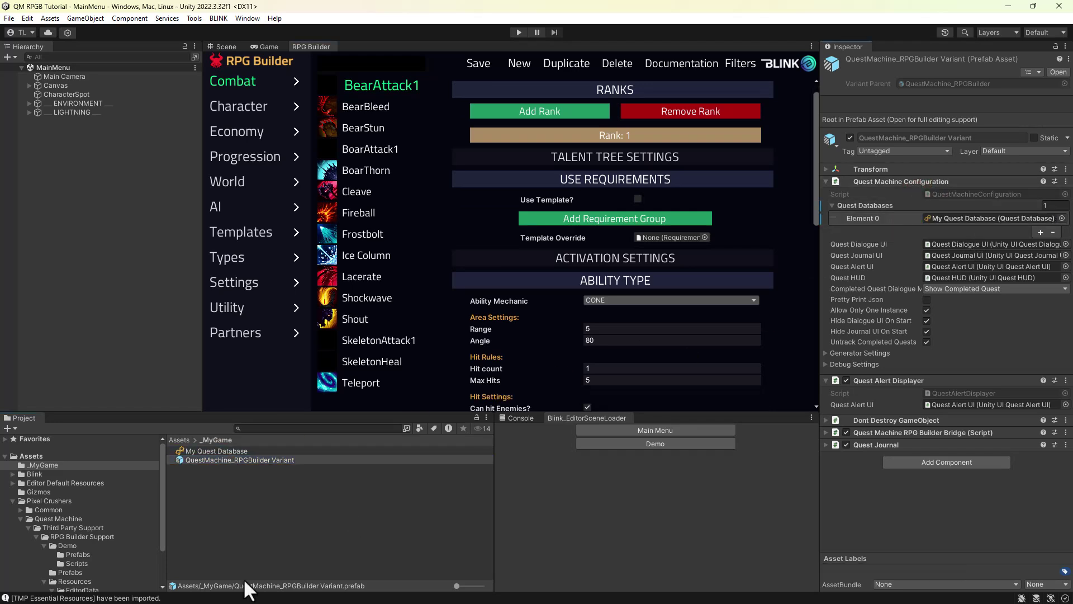
pyautogui.scroll(-3, 54, 571)
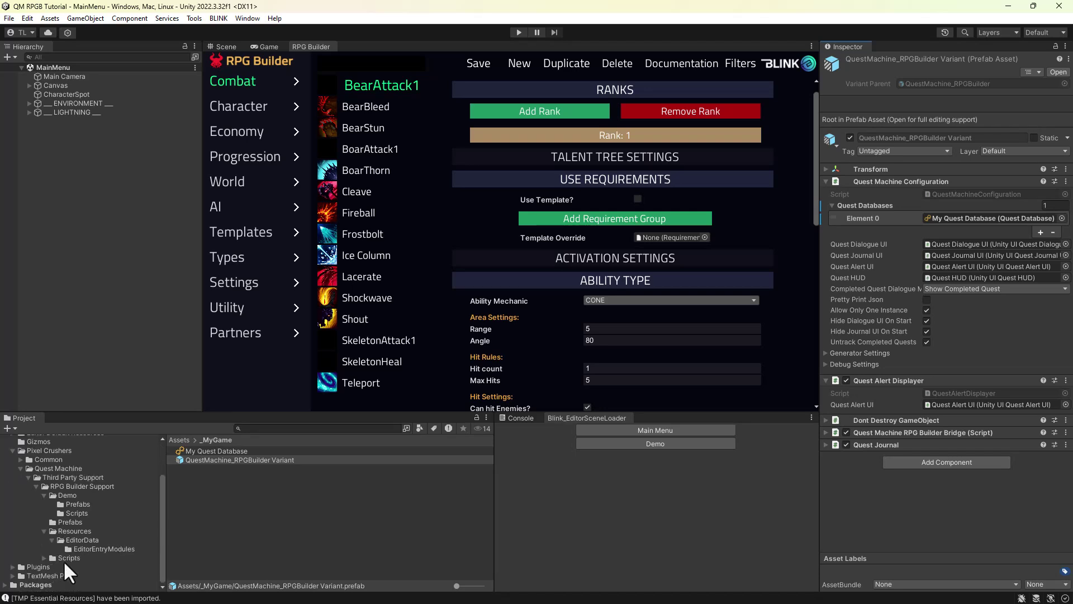
pyautogui.click(67, 497)
pyautogui.moveTo(256, 486); pyautogui.dragTo(856, 202)
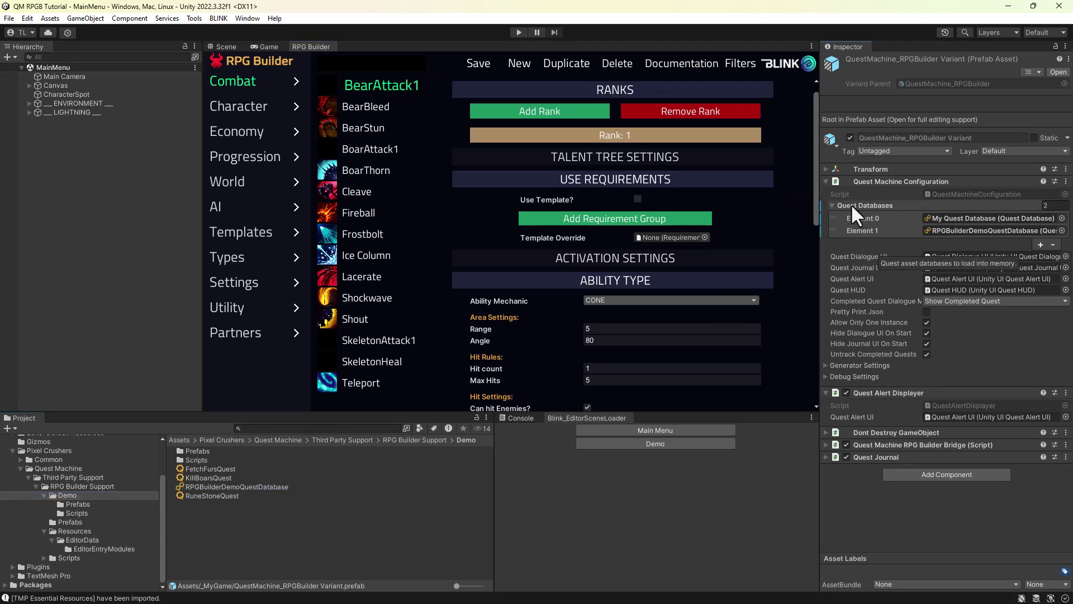
pyautogui.click(257, 486)
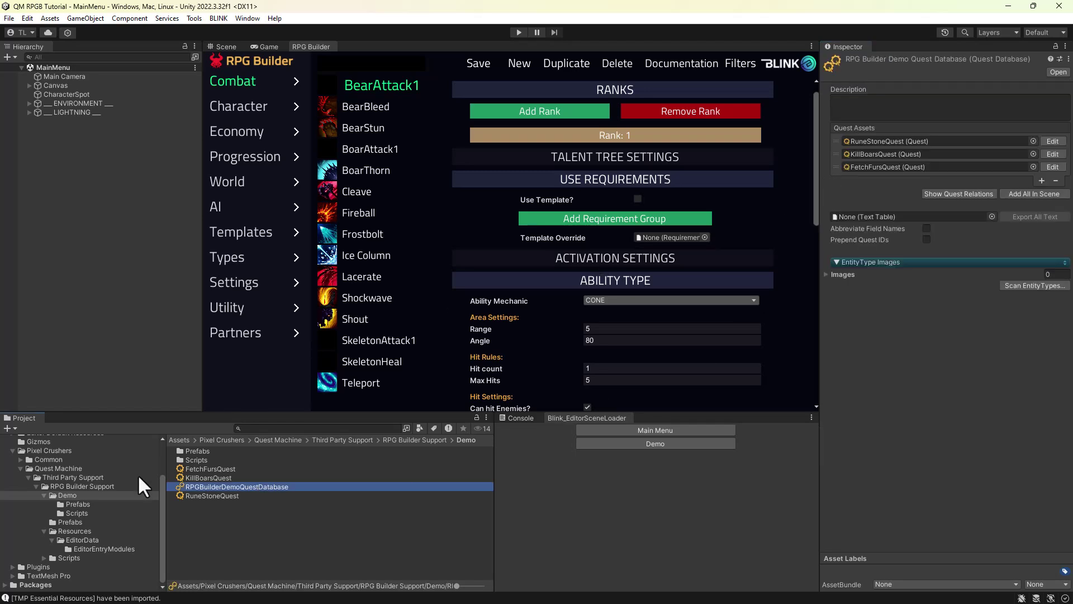
pyautogui.scroll(3, 44, 468)
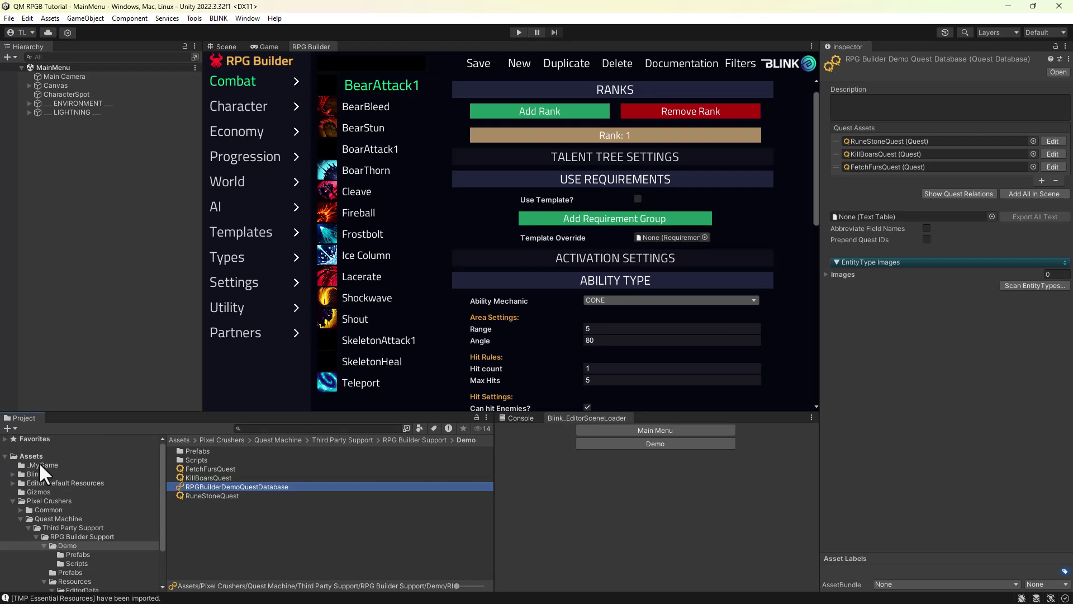
pyautogui.click(39, 461)
# - Place the QuestMachine_RPGBuilder Variant in the MainMenu scene and save the scene
pyautogui.moveTo(235, 457); pyautogui.dragTo(100, 214)
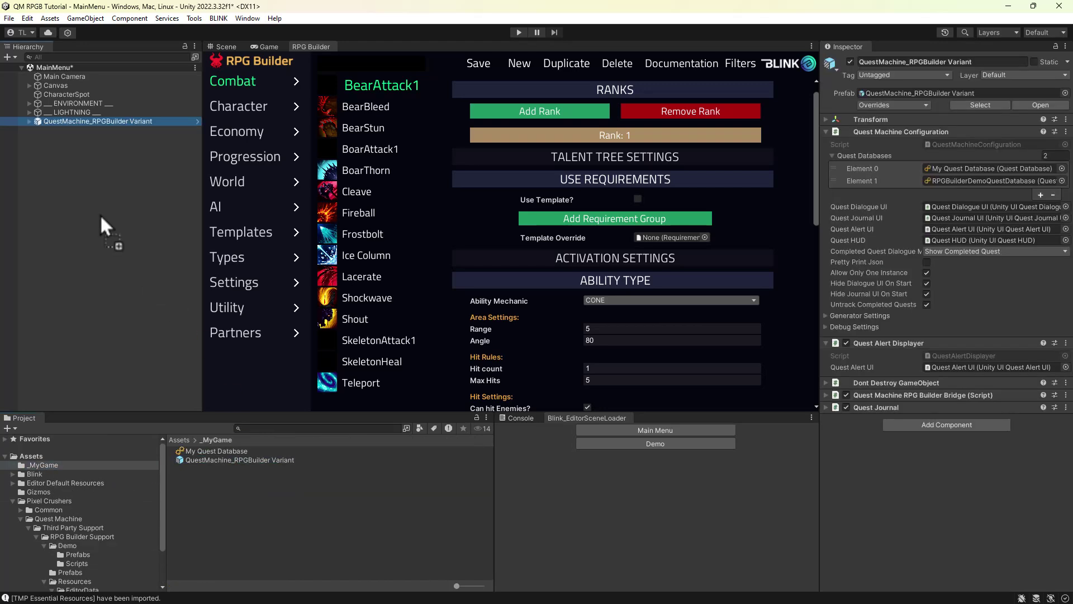
pyautogui.click(13, 19)
pyautogui.click(27, 78)
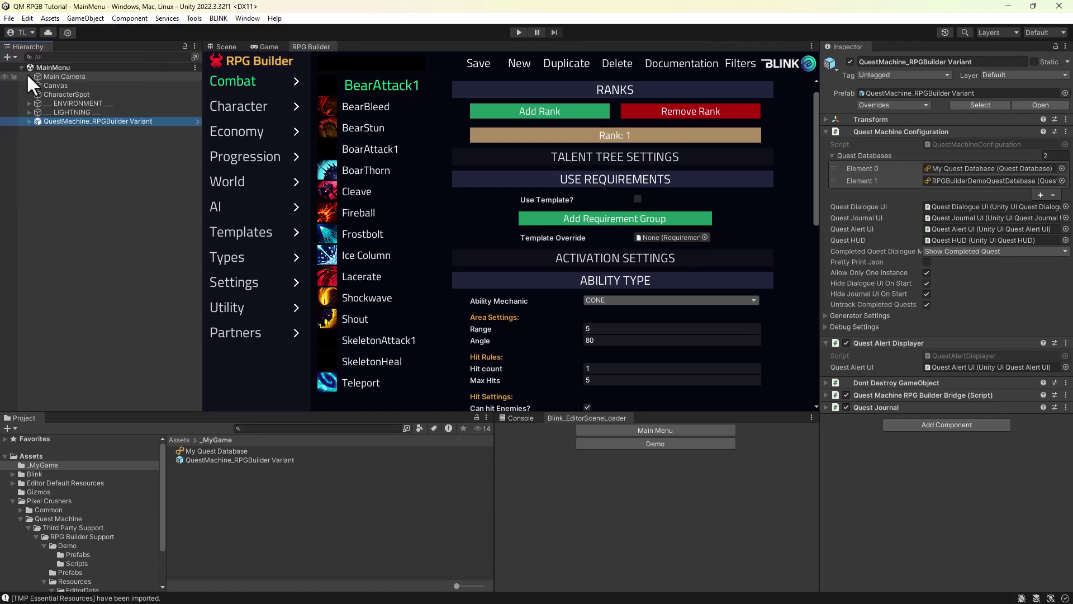
# - Preview Quest Dialogue UI and Quest Journal UI in the Game view, leaving both deactivated
pyautogui.click(29, 121)
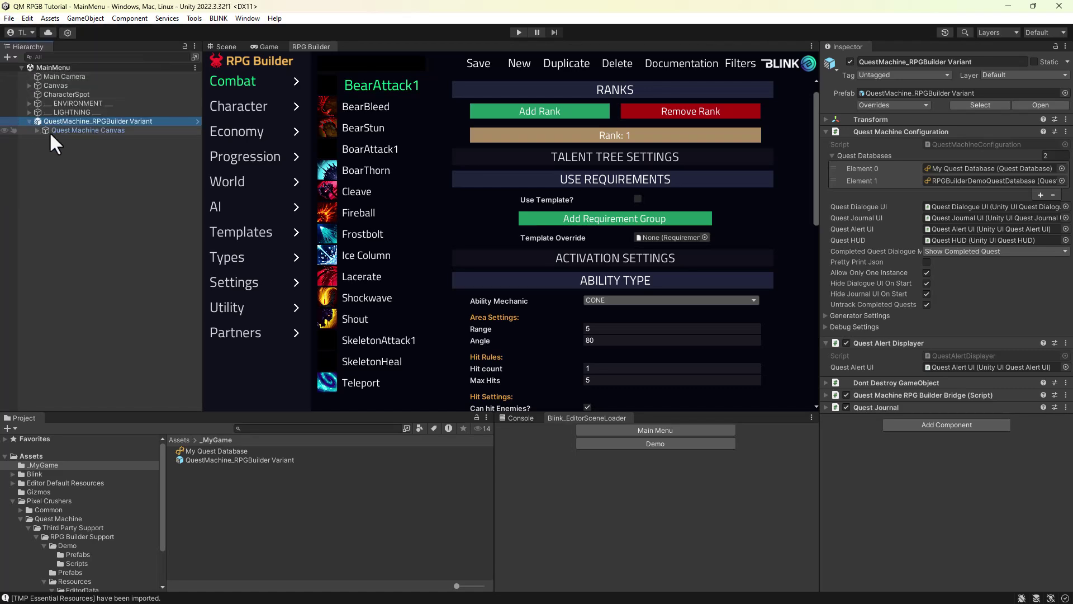
pyautogui.click(36, 131)
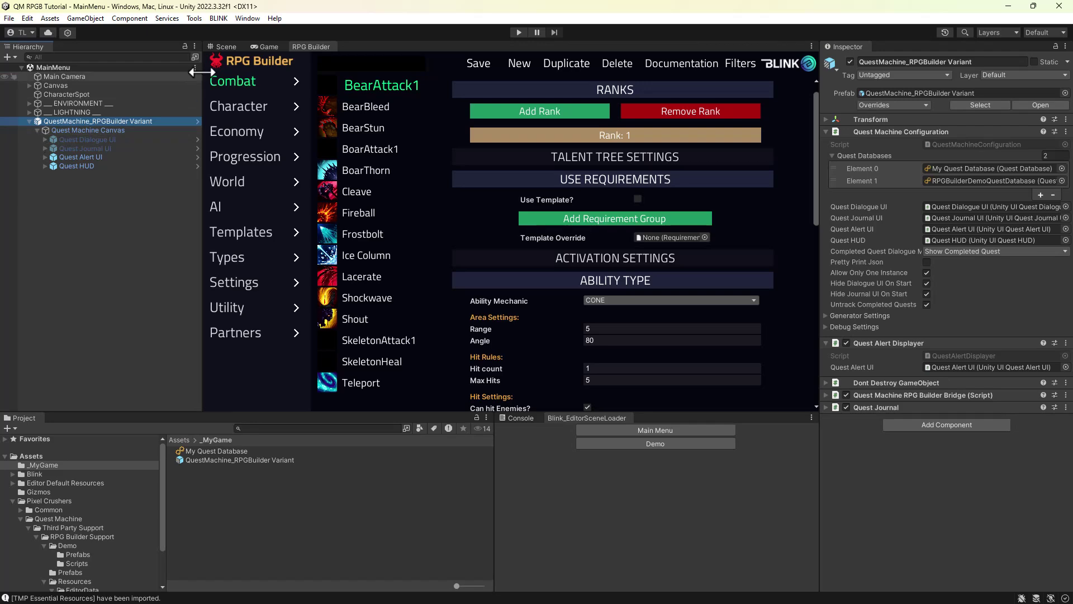
pyautogui.click(266, 46)
pyautogui.click(87, 140)
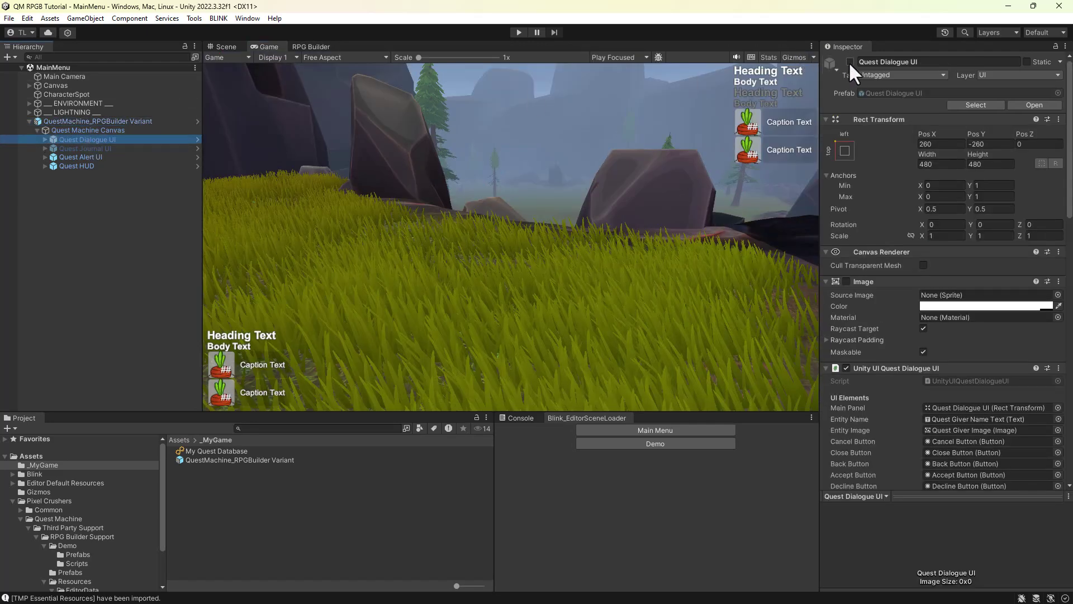
pyautogui.click(850, 62)
pyautogui.click(850, 61)
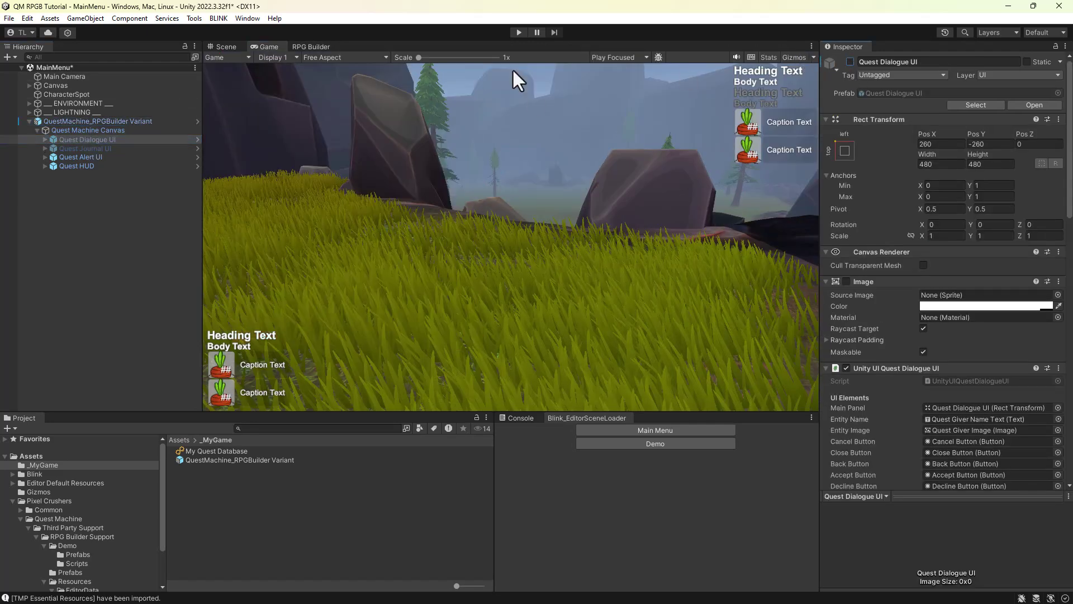
pyautogui.click(107, 147)
pyautogui.click(850, 62)
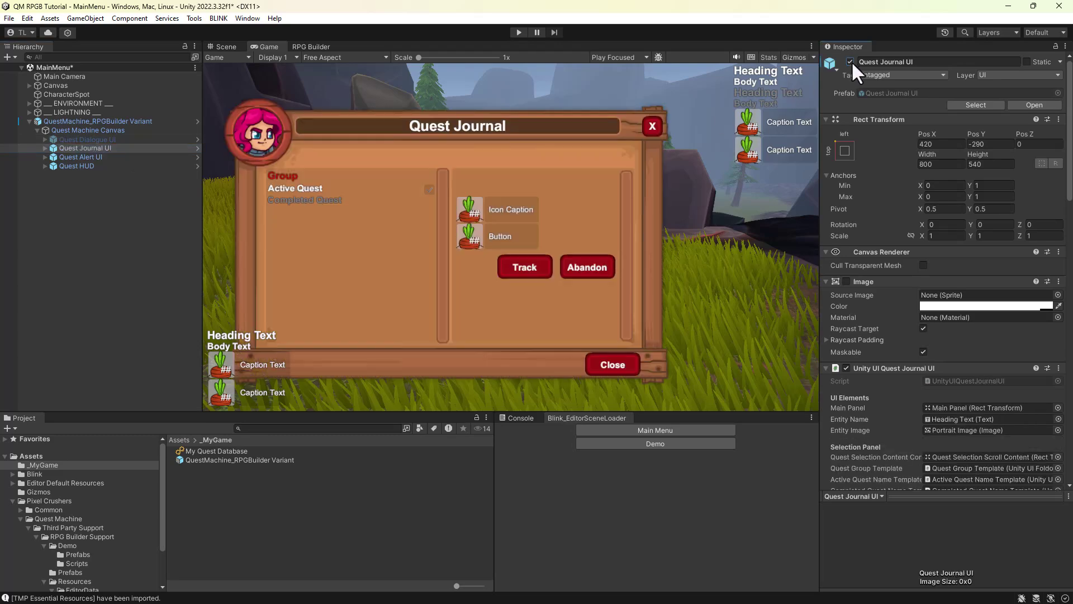
pyautogui.click(850, 61)
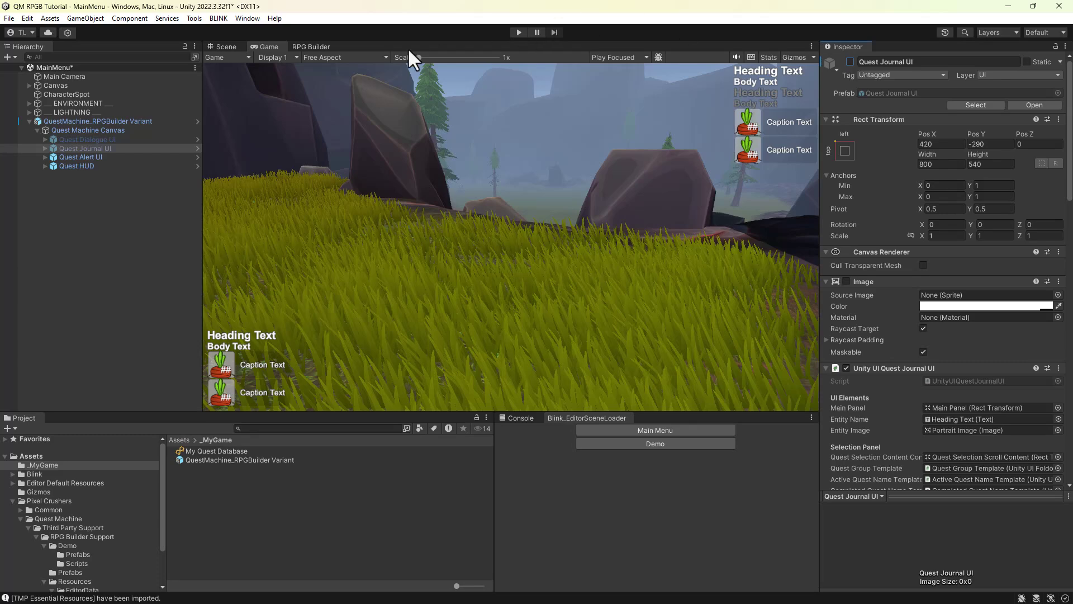
# - Go to the RPG Builder General settings and scroll down to the action keys list
pyautogui.click(310, 47)
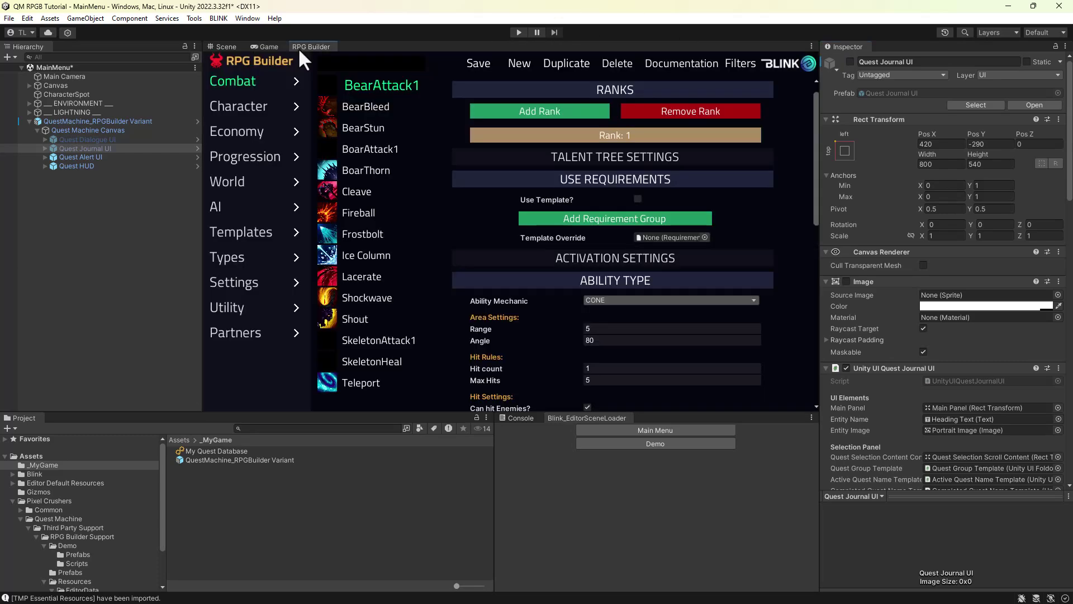
pyautogui.click(228, 280)
pyautogui.scroll(-3, 242, 326)
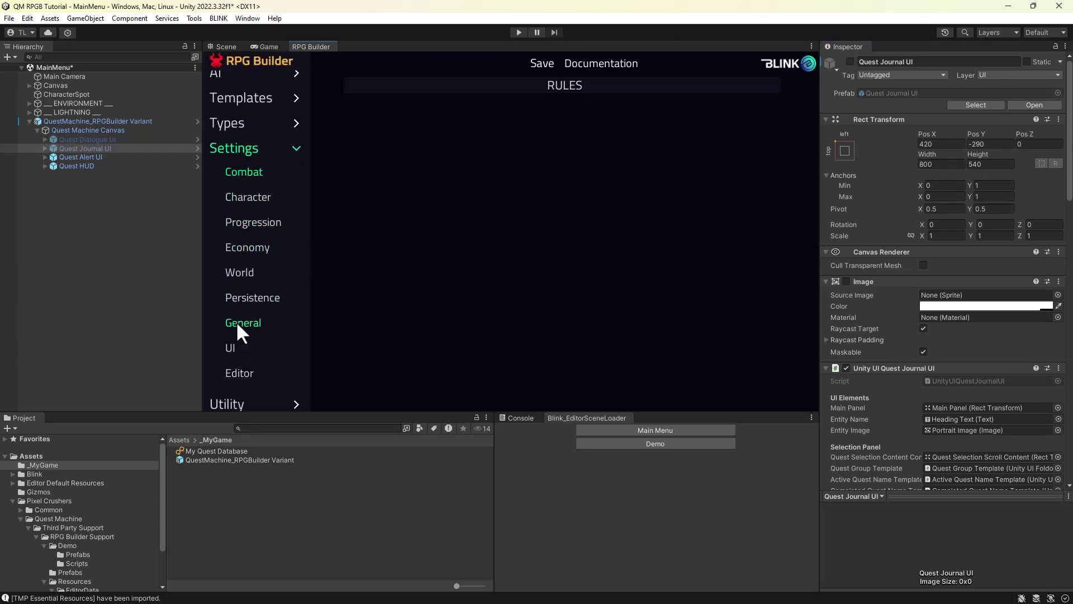
pyautogui.click(232, 351)
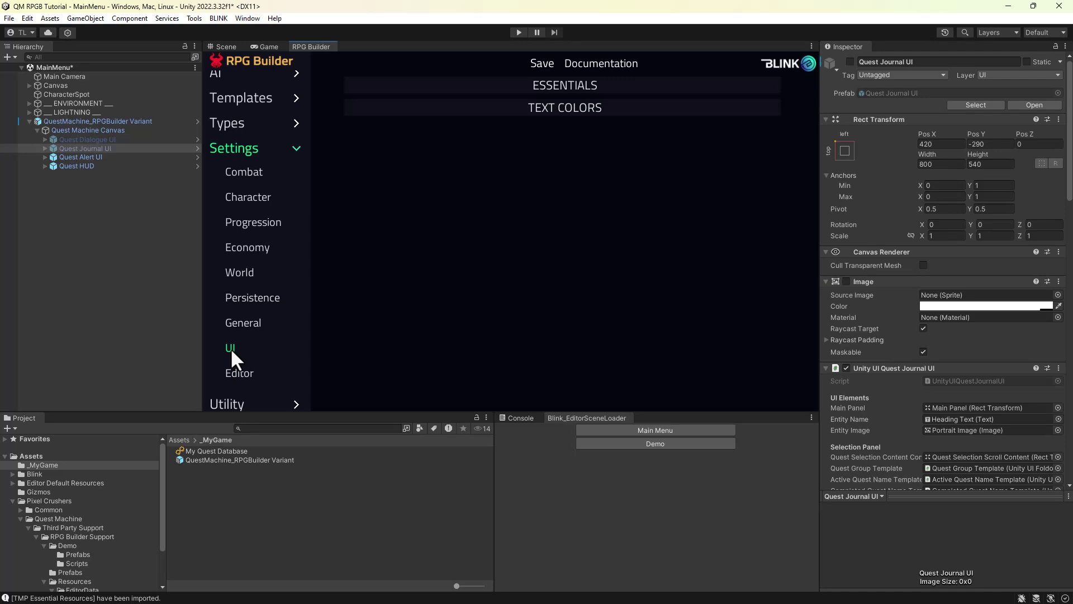
pyautogui.click(536, 85)
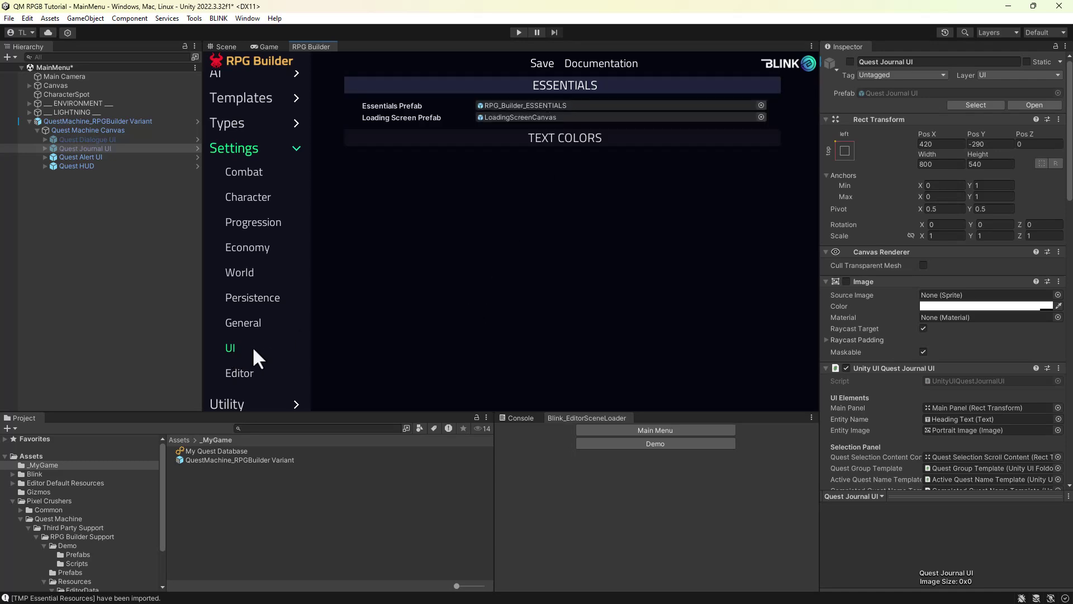
pyautogui.click(256, 320)
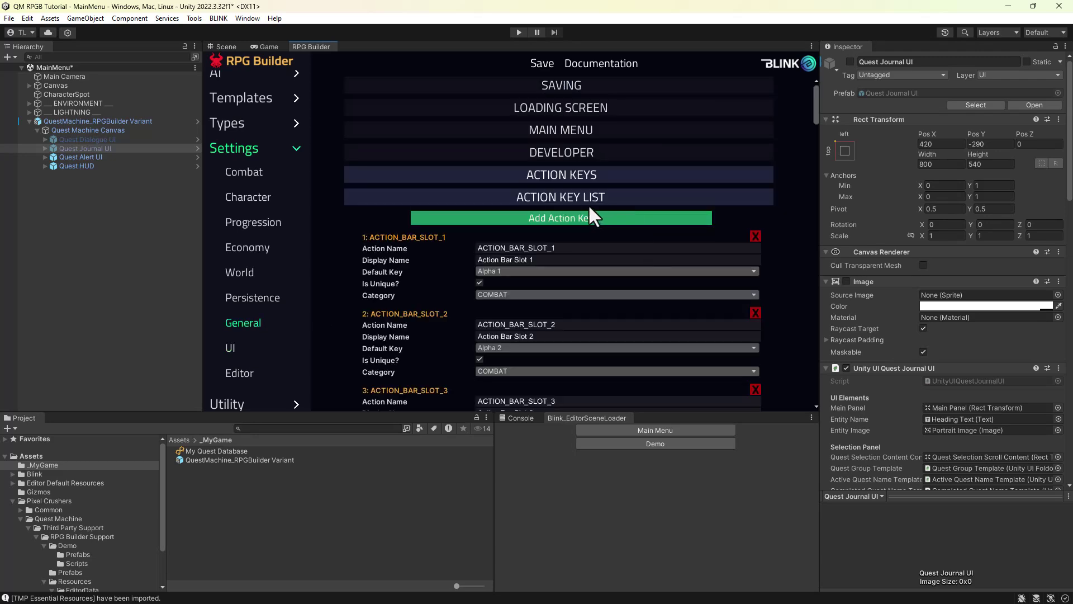
pyautogui.scroll(-3, 567, 305)
pyautogui.scroll(-20, 567, 306)
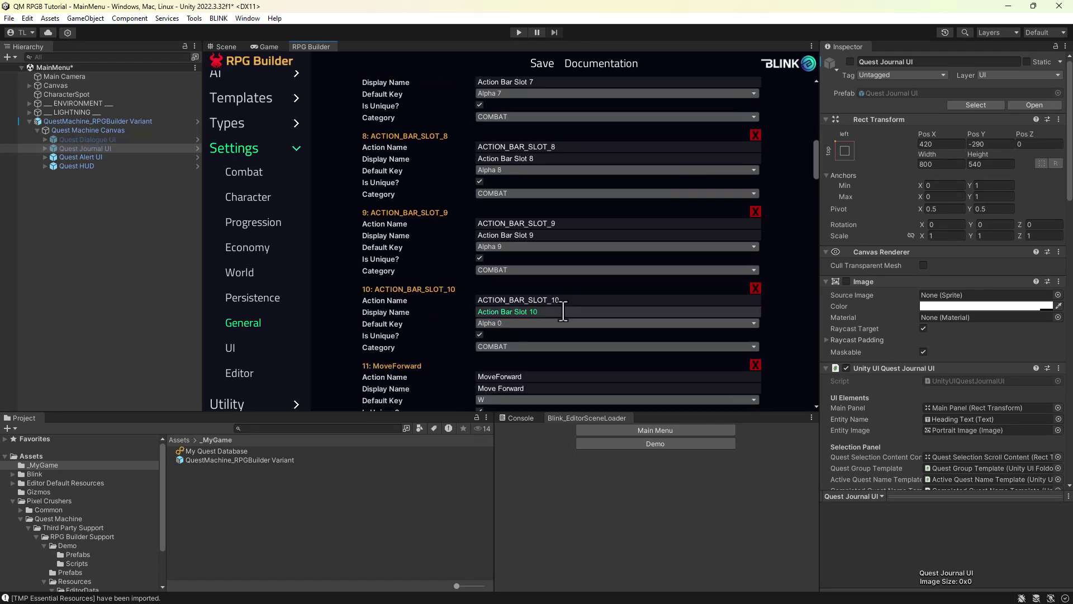
pyautogui.moveTo(814, 172); pyautogui.dragTo(807, 377)
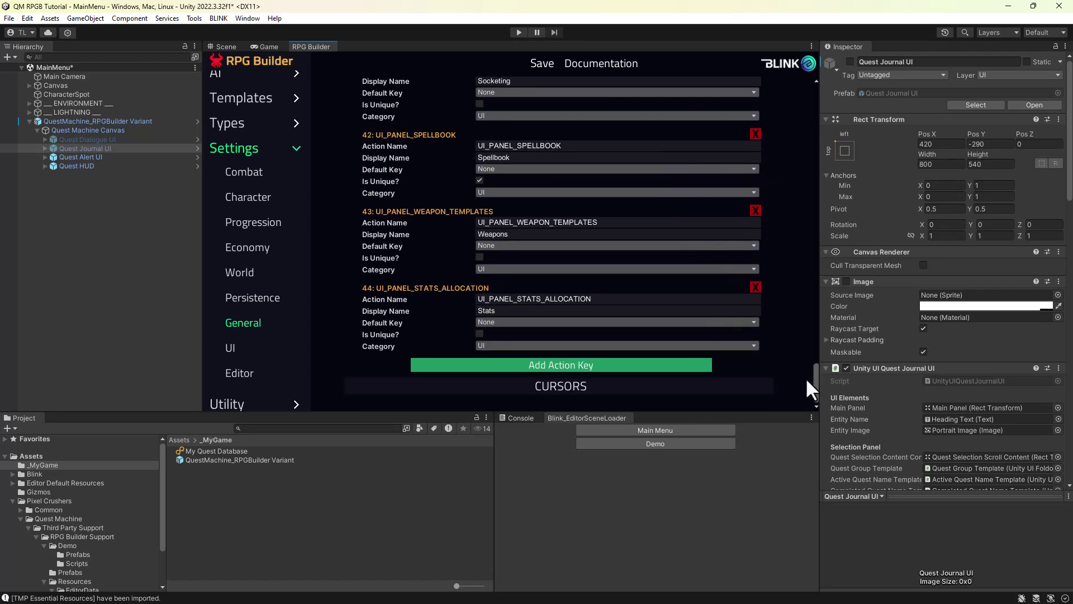
# - Add action key 45 named UI_PANEL_QUEST_JOURNAL_UI with display name 'Journal'
pyautogui.click(628, 361)
pyautogui.scroll(-2, 545, 360)
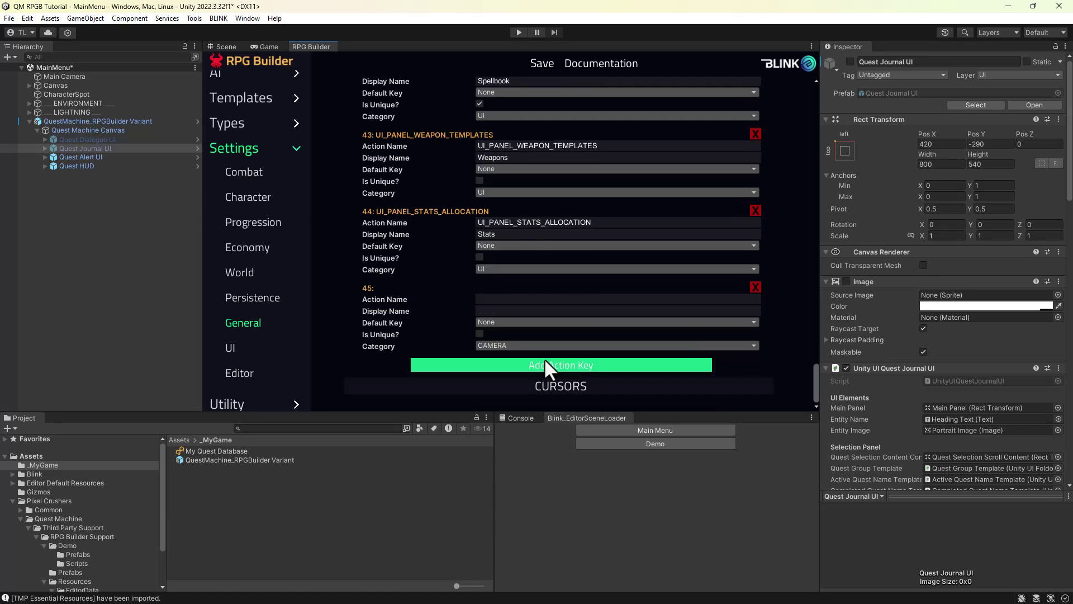
pyautogui.click(539, 299)
pyautogui.write('UI_PANEL_QUEST_JOURNAL_UI')
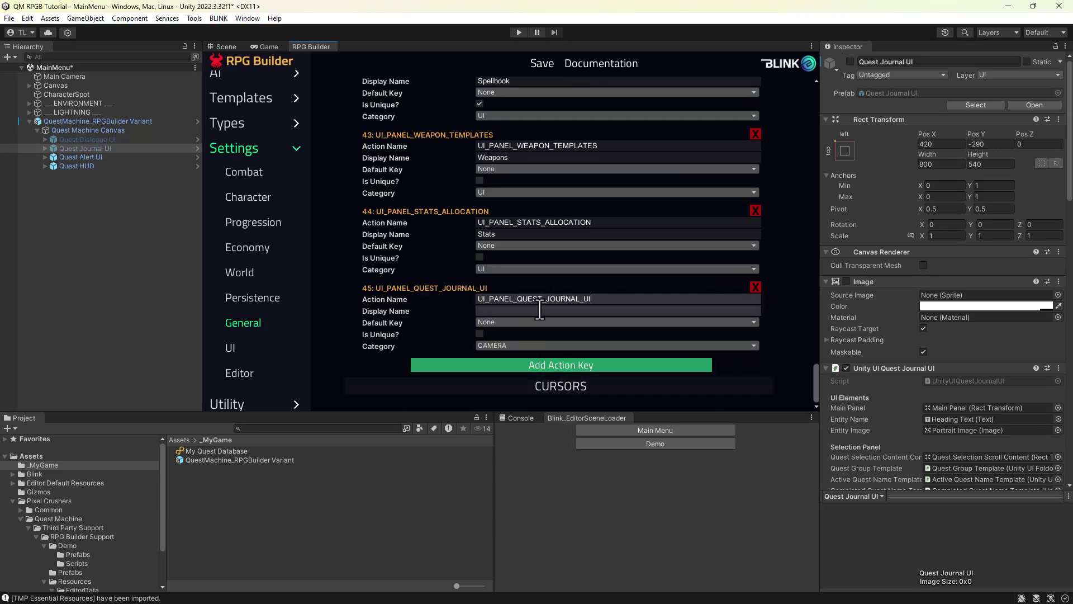
pyautogui.click(540, 311)
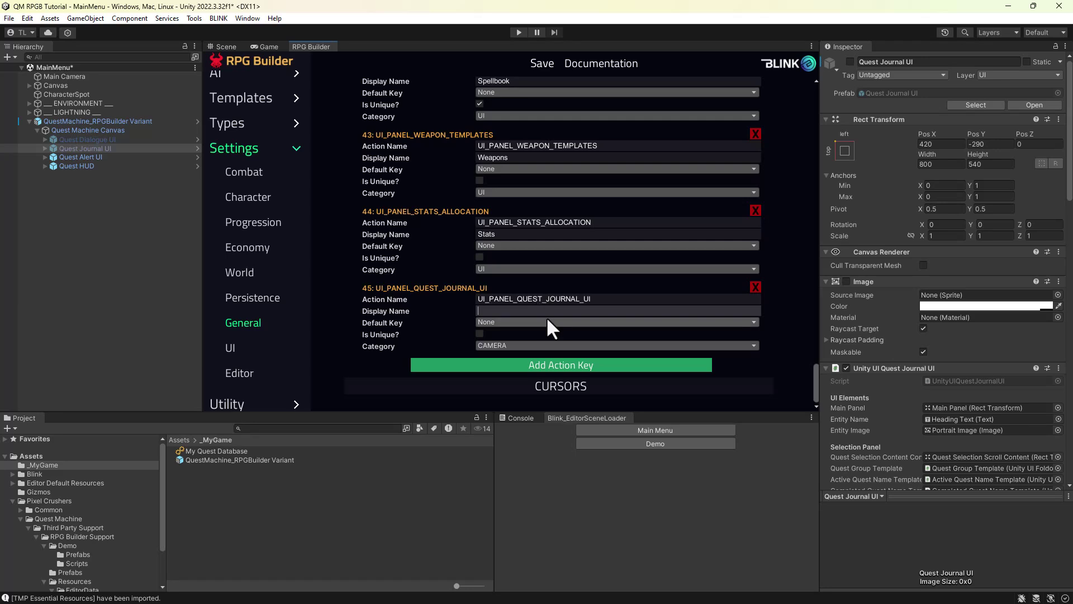
pyautogui.write('Journal')
# - Give the journal action key default key J and category UI, then save the settings
pyautogui.click(510, 322)
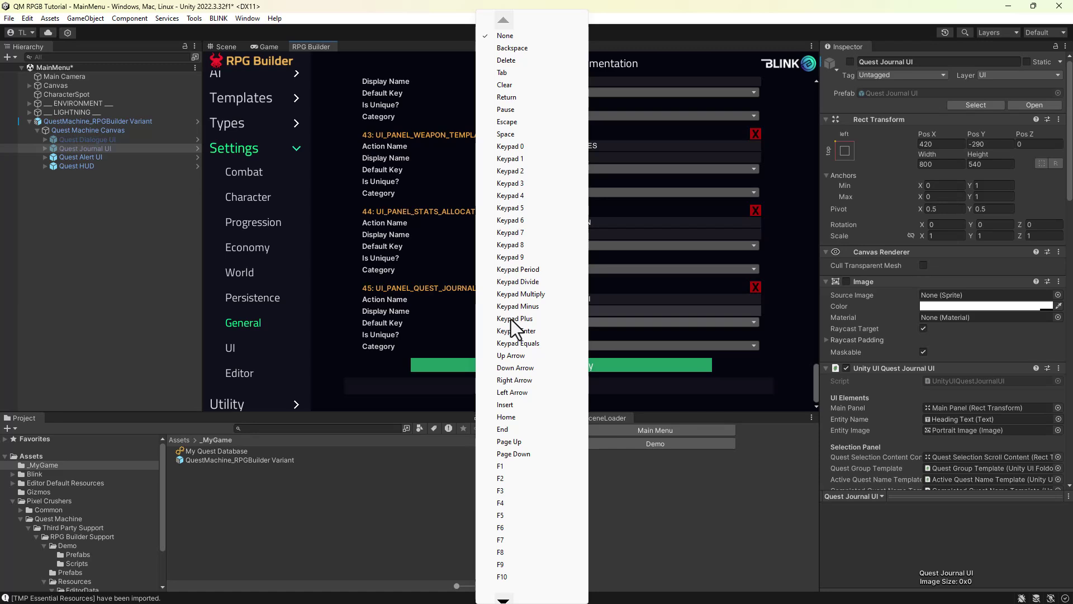
pyautogui.scroll(-10, 511, 320)
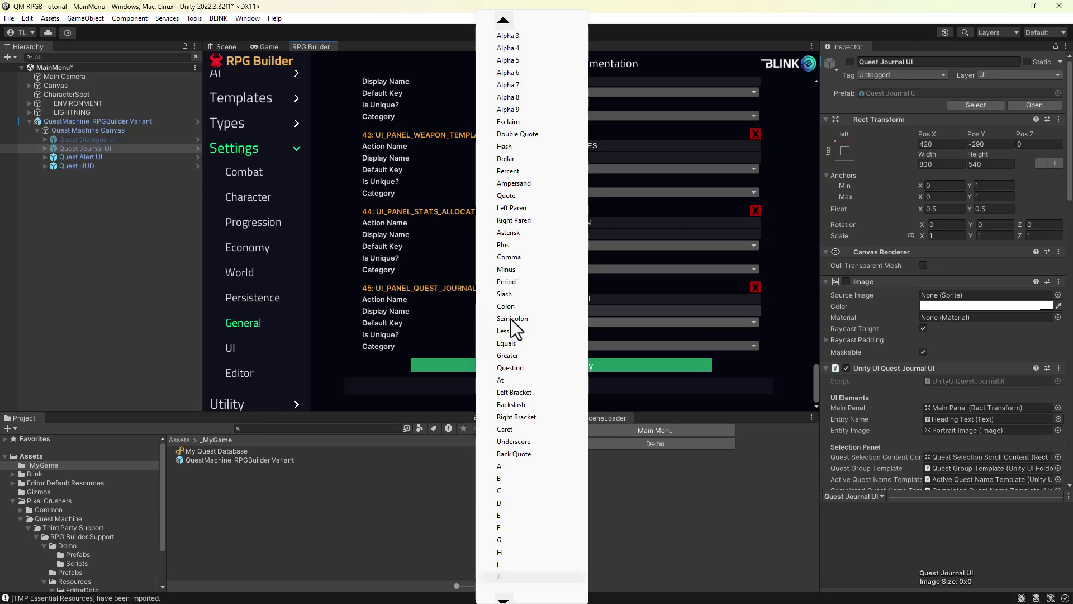
pyautogui.click(502, 577)
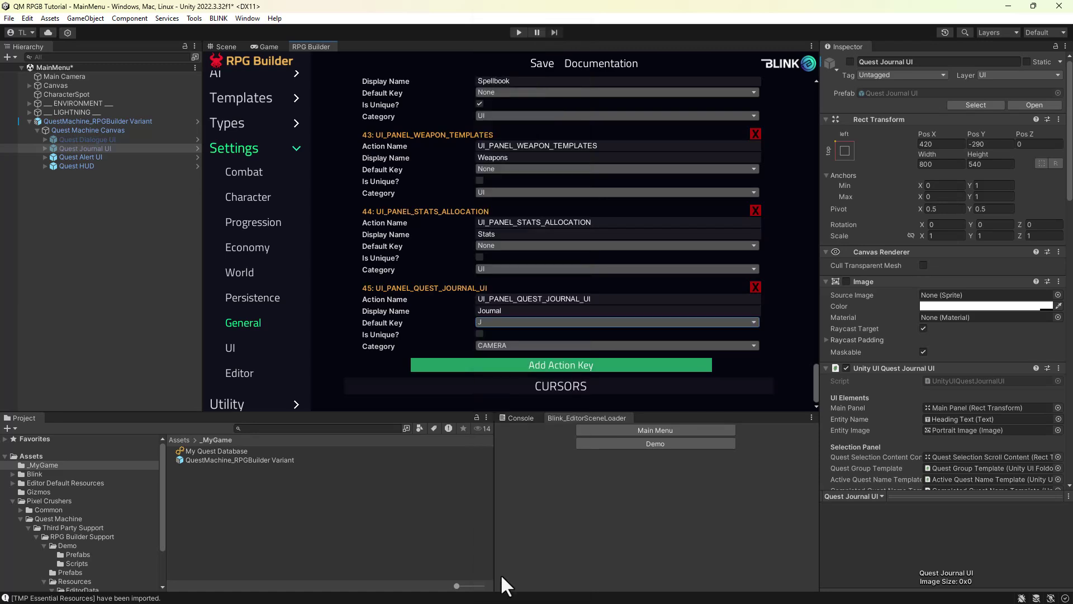
pyautogui.click(512, 345)
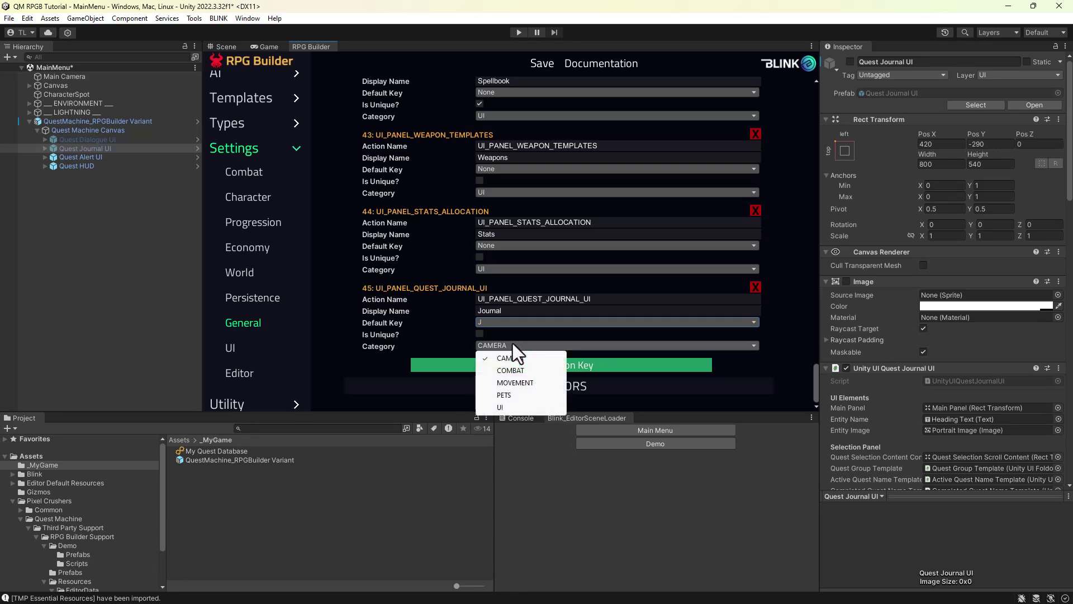
pyautogui.click(499, 407)
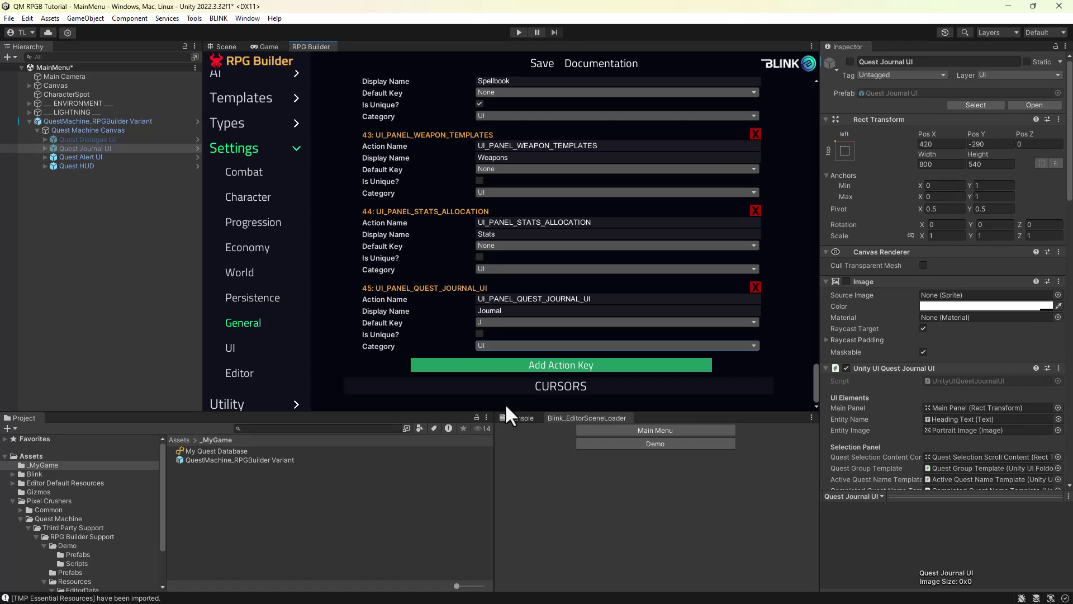
pyautogui.click(535, 64)
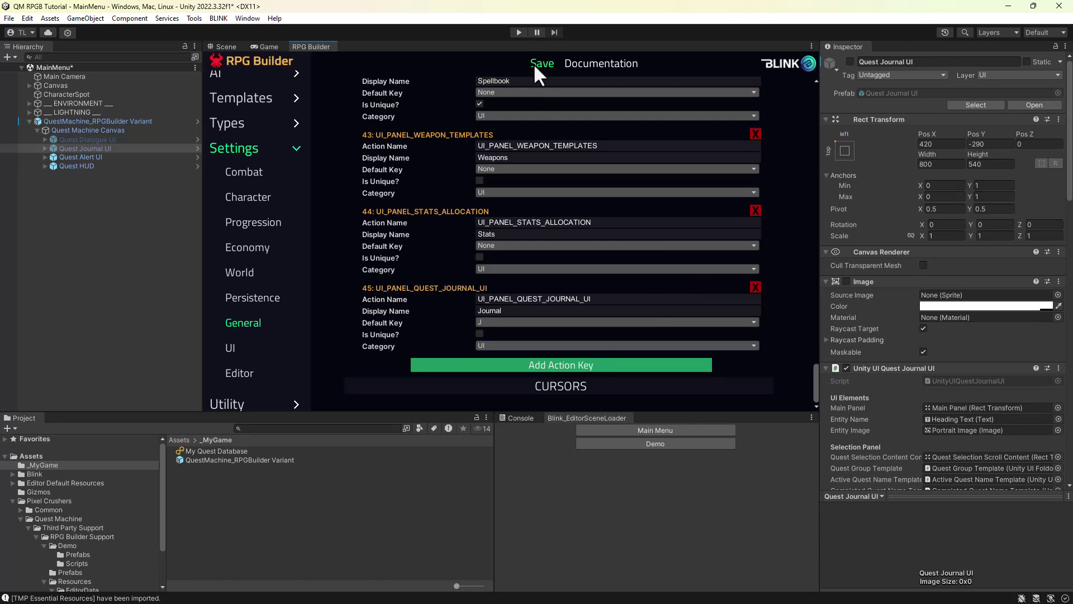
pyautogui.click(386, 428)
# - Open the --- HUD --- prefab and duplicate its QuestLog_Panel_Button
pyautogui.write('hud')
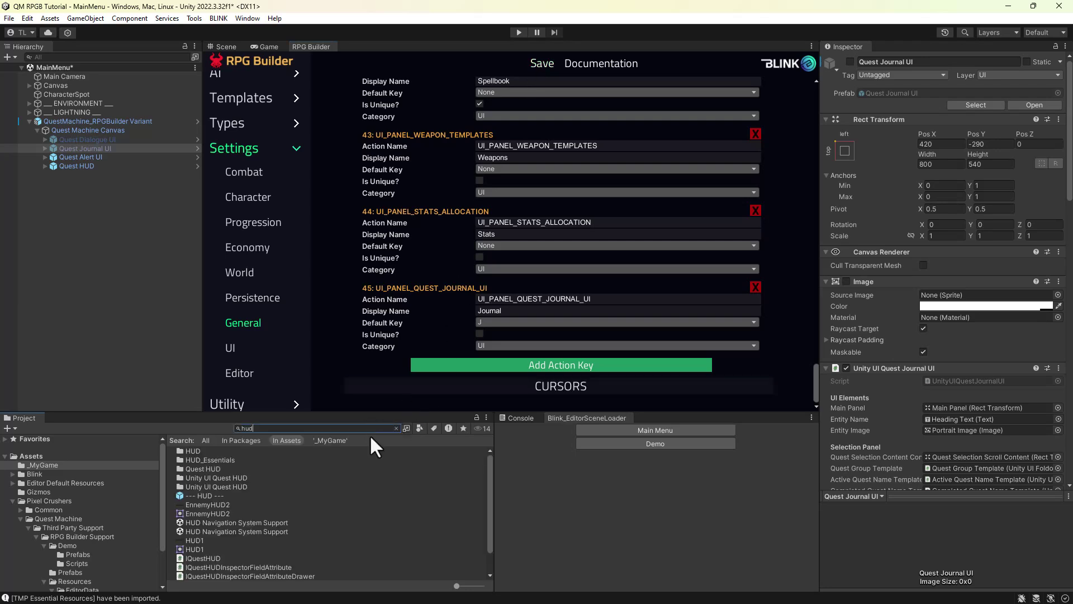
pyautogui.doubleClick(192, 492)
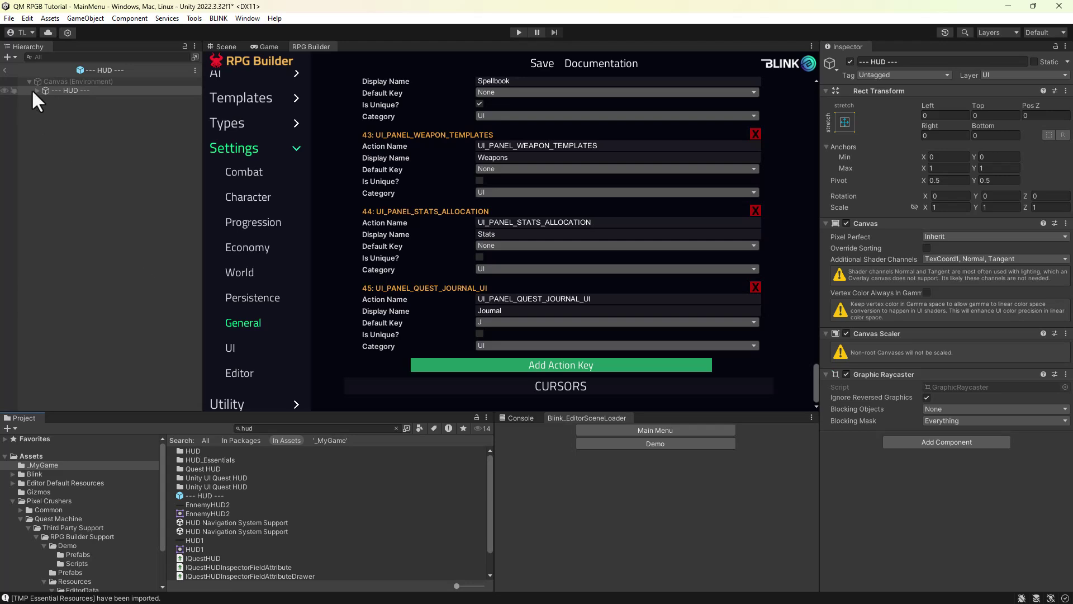
pyautogui.click(35, 90)
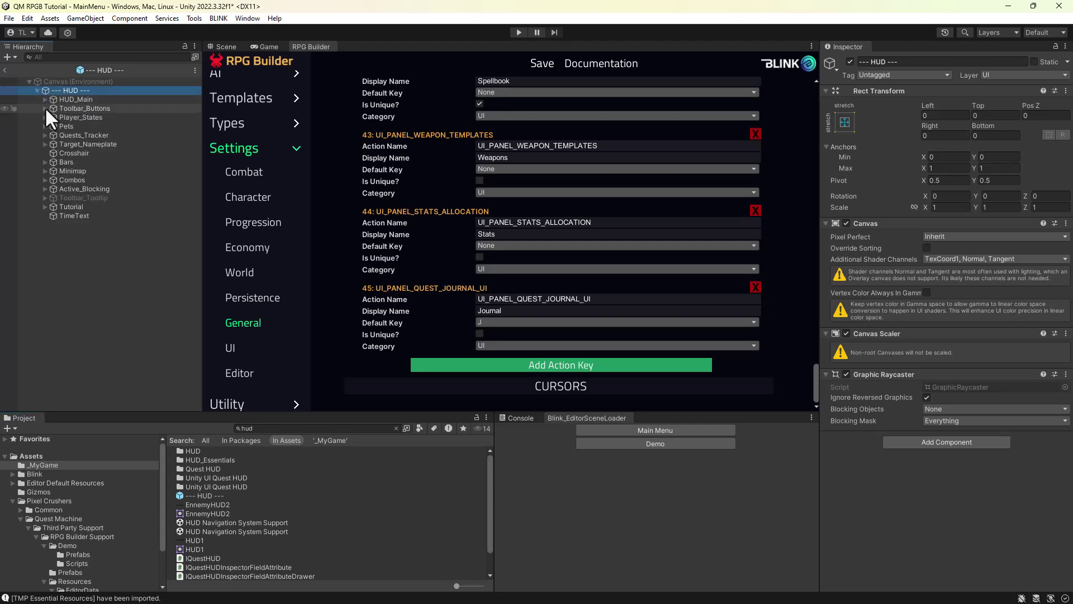
pyautogui.click(45, 108)
pyautogui.click(89, 180)
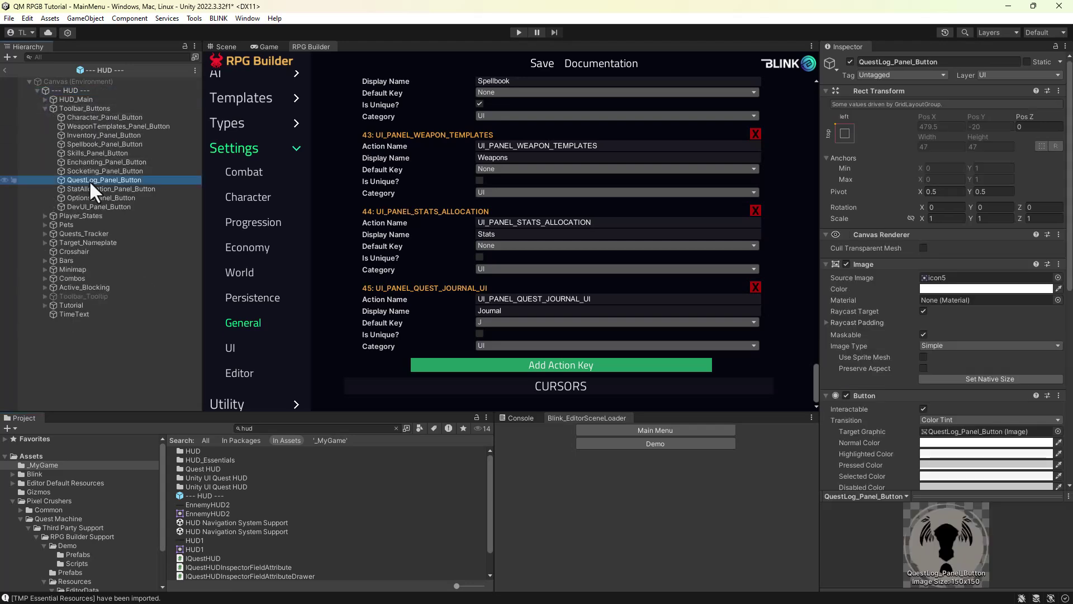
pyautogui.hotkey('ctrl', 'd')
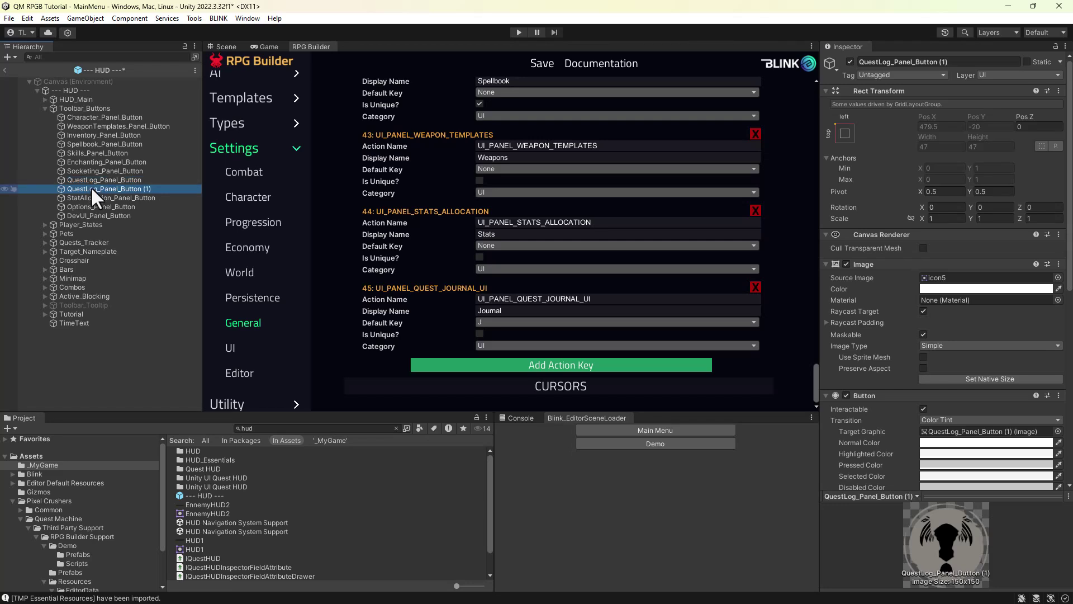
# - Rename the copy to QuestJournal_Panel_Button and deactivate the original QuestLog_Panel_Button
pyautogui.click(91, 187)
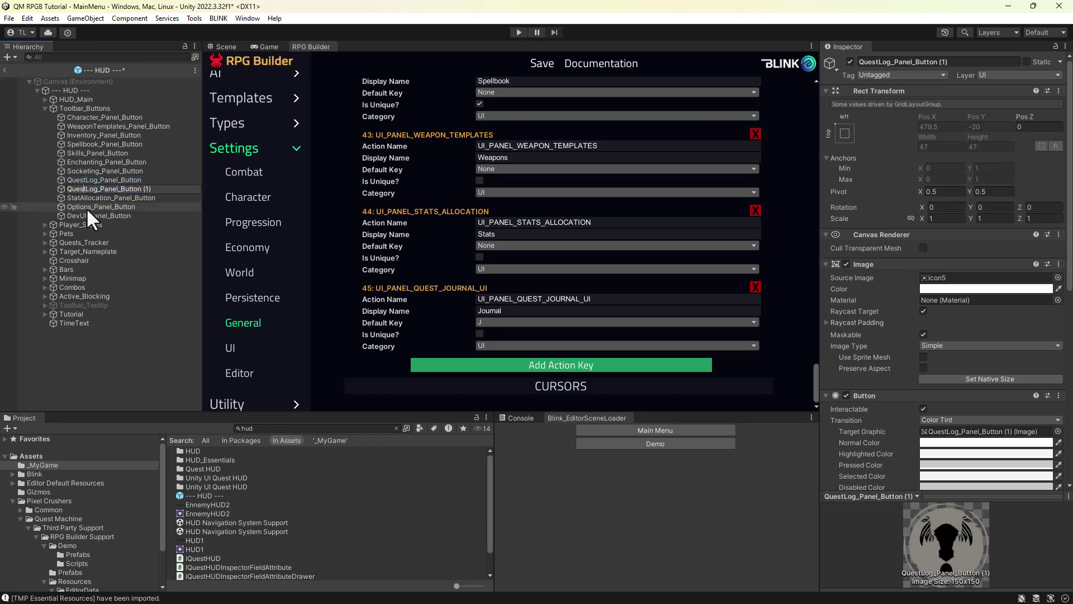
pyautogui.press('Delete')
pyautogui.press('Delete')
pyautogui.press('Delete')
pyautogui.write('Journal')
pyautogui.press('End')
pyautogui.press('BackSpace')
pyautogui.press('BackSpace')
pyautogui.press('BackSpace')
pyautogui.press('BackSpace')
pyautogui.press('Return')
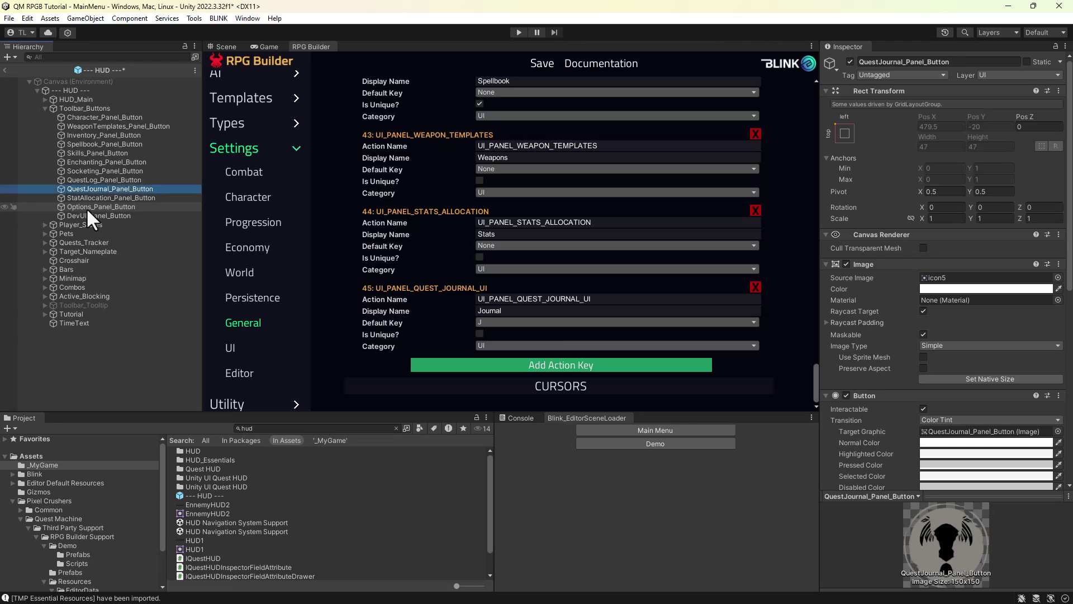
pyautogui.press('Up')
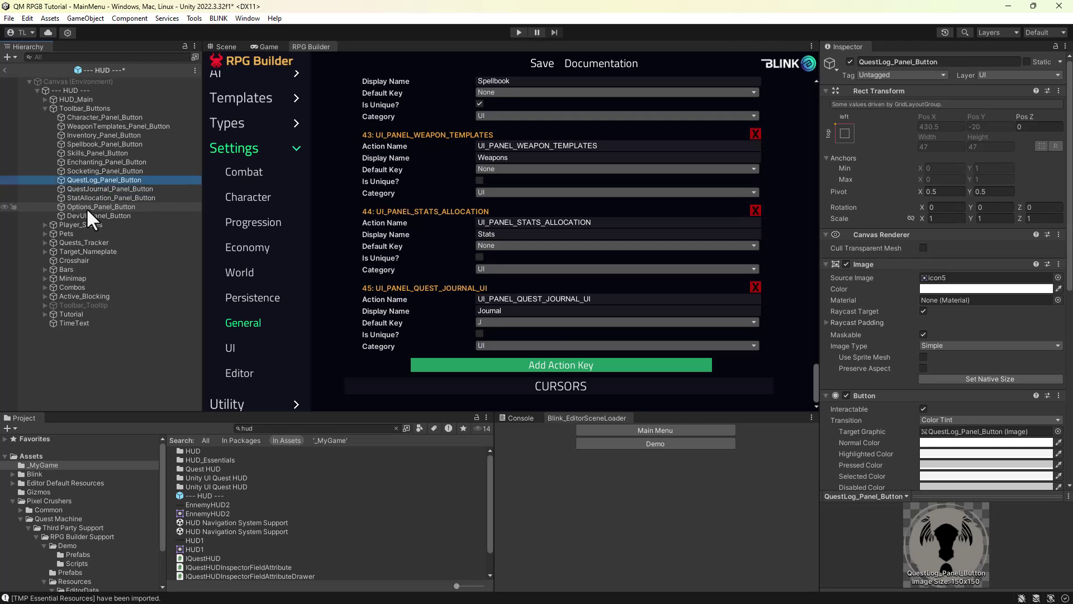
pyautogui.click(850, 61)
pyautogui.click(154, 189)
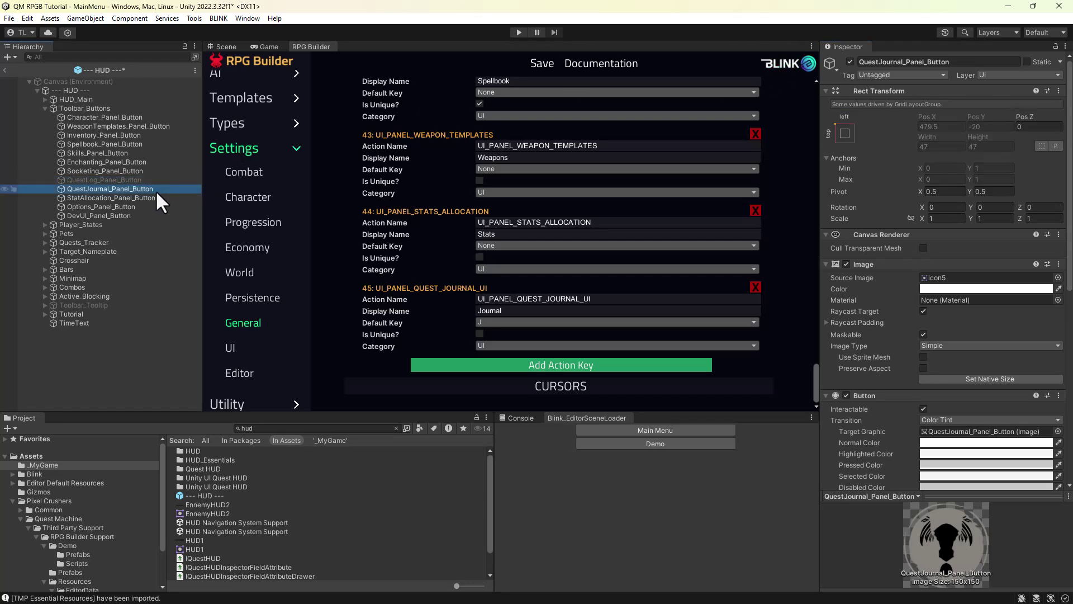
# - Add a Quest Journal Button component to QuestJournal_Panel_Button
pyautogui.scroll(-6, 931, 370)
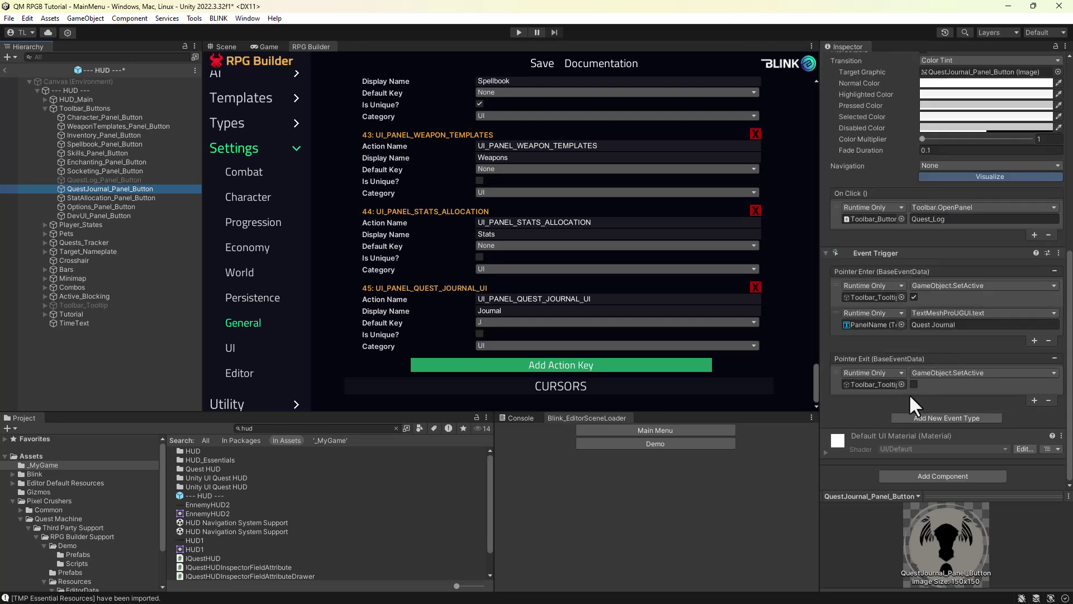
pyautogui.click(837, 221)
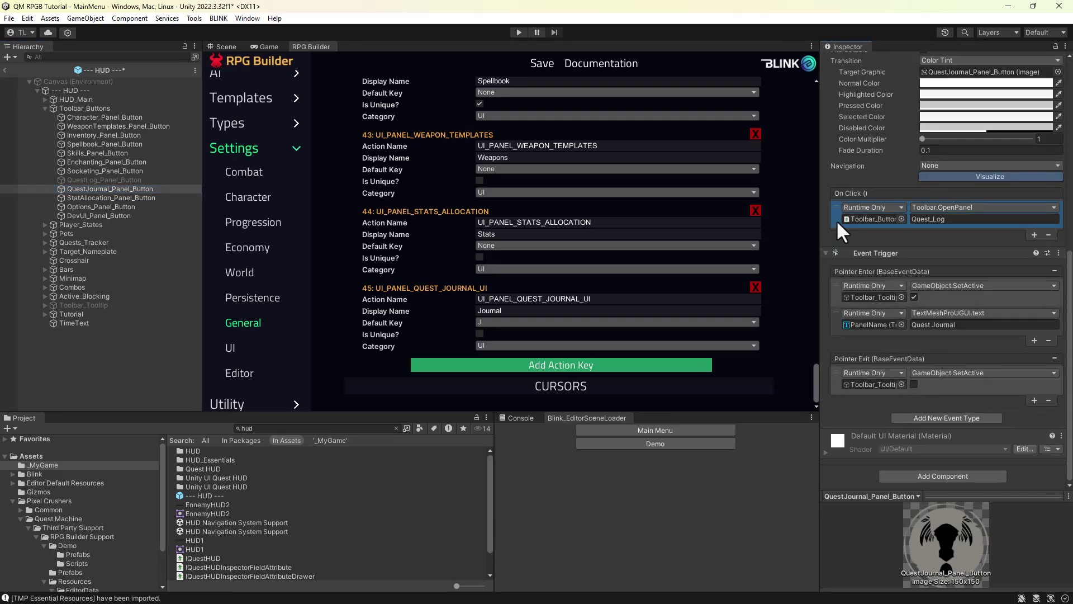
pyautogui.click(911, 469)
pyautogui.write('tooltip')
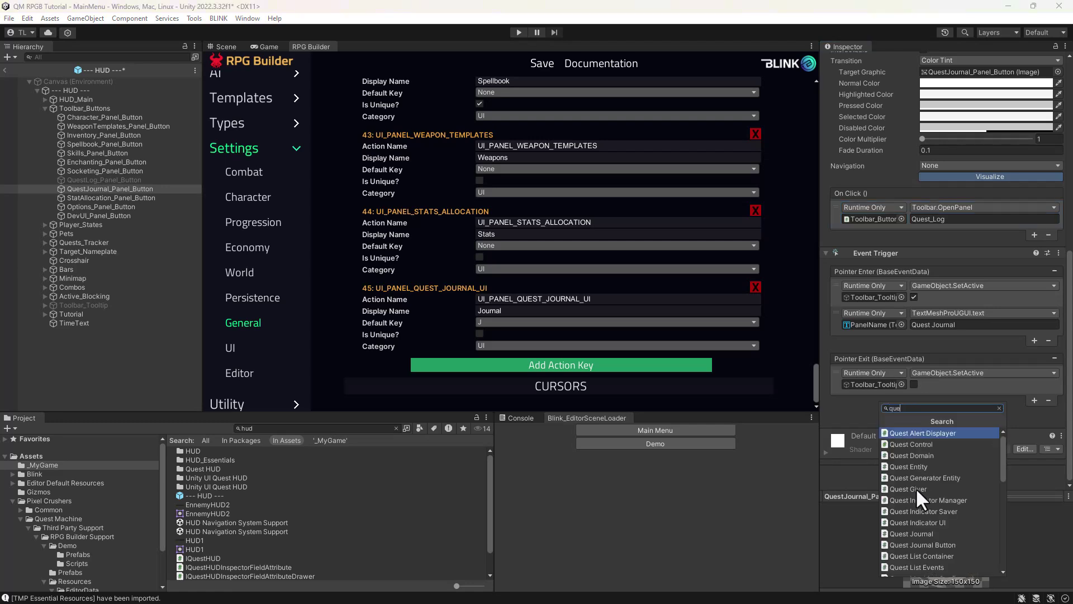
pyautogui.press('Escape')
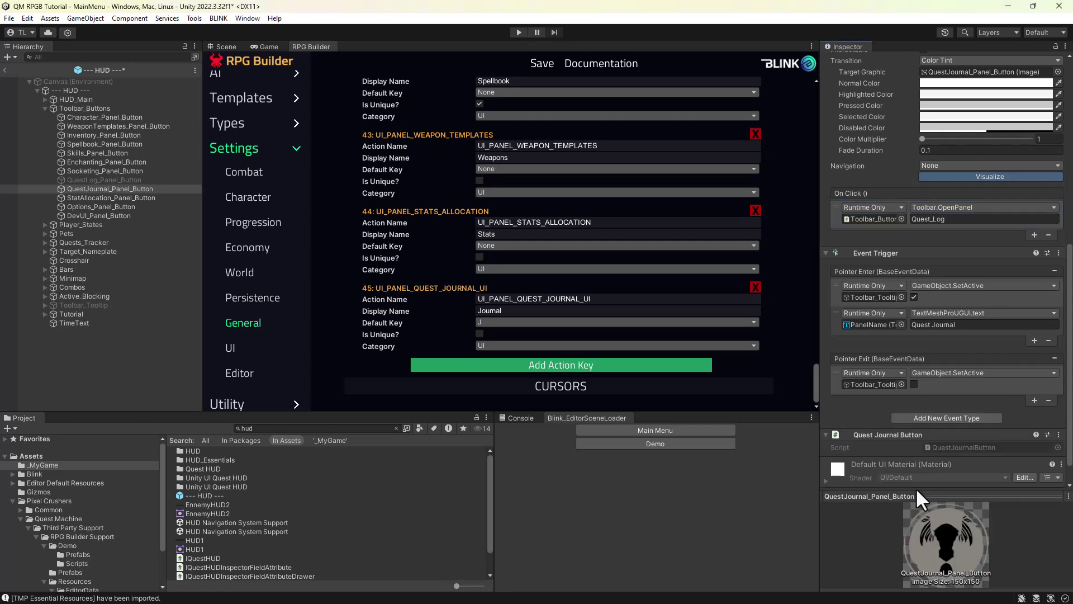
# - Set the button's On Click to call QuestJournalButton.ToggleJournalUI()
pyautogui.moveTo(906, 435); pyautogui.dragTo(874, 217)
pyautogui.click(930, 207)
pyautogui.moveTo(945, 310)
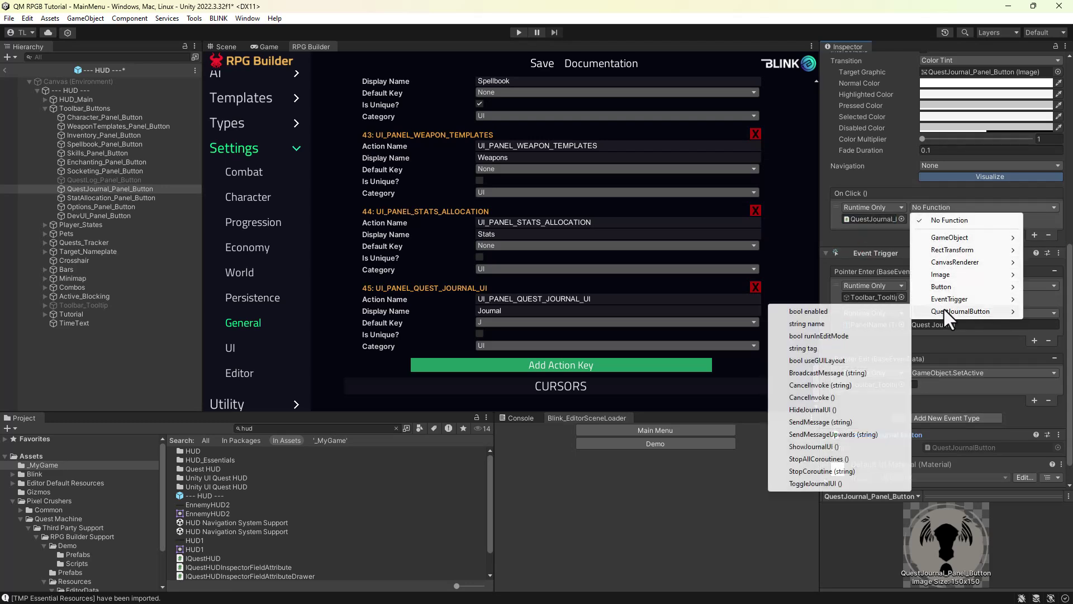
pyautogui.click(811, 483)
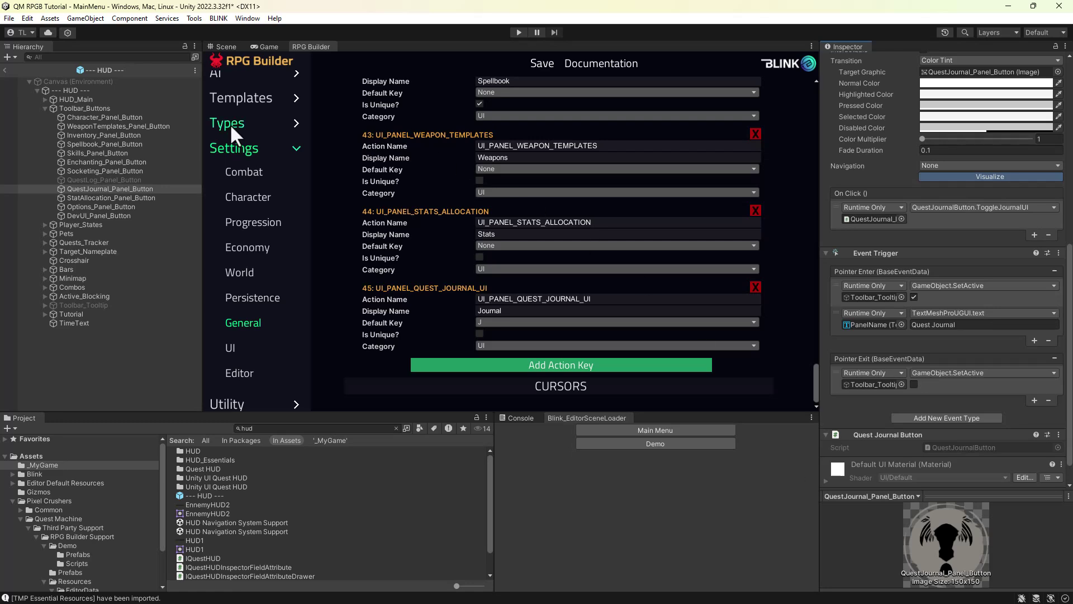
# - Return to the scene, open the QuestMachine_RPGBuilder Variant prefab, and add a Save System component
pyautogui.click(4, 70)
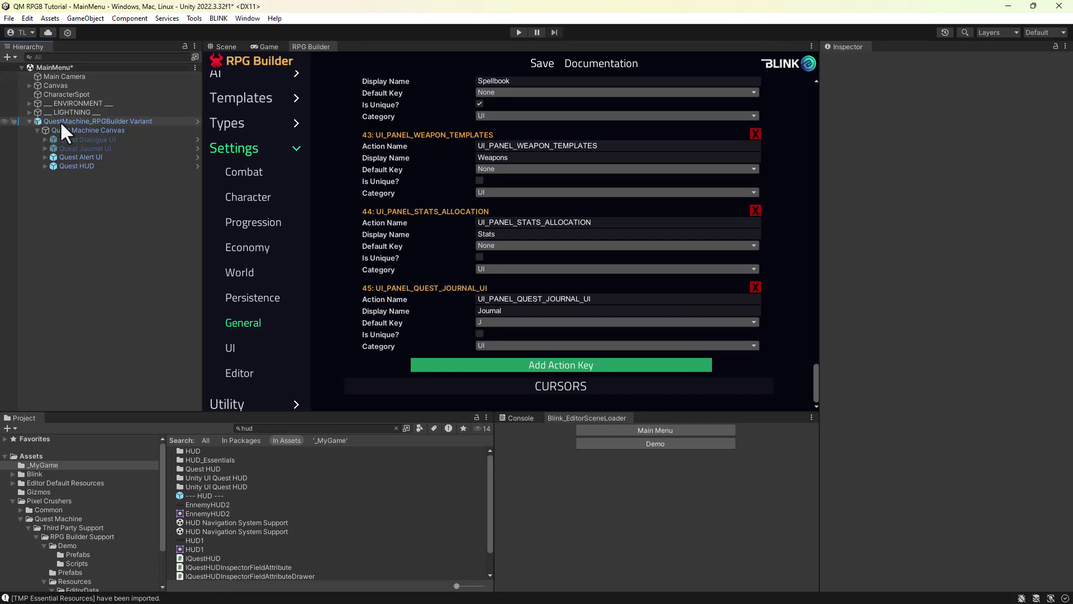
pyautogui.click(59, 121)
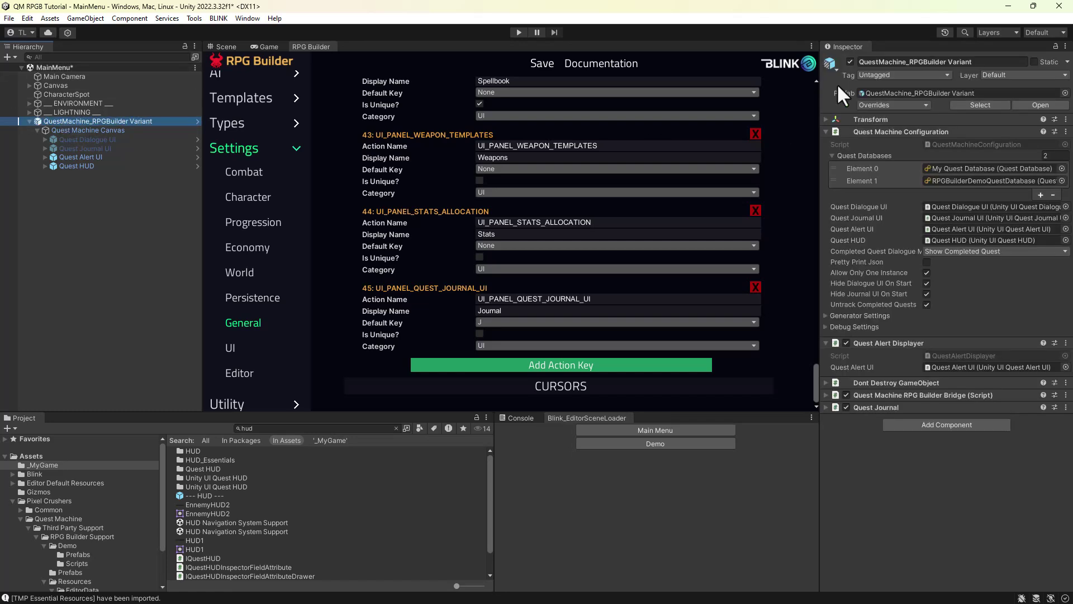
pyautogui.click(1041, 105)
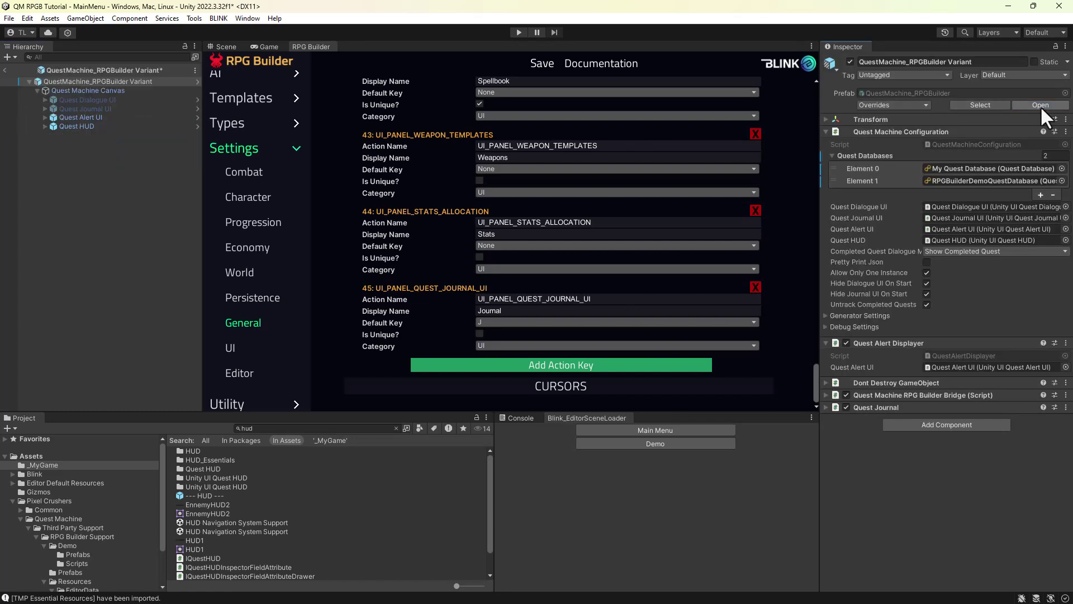
pyautogui.click(905, 425)
pyautogui.write('questjou')
pyautogui.write('sav')
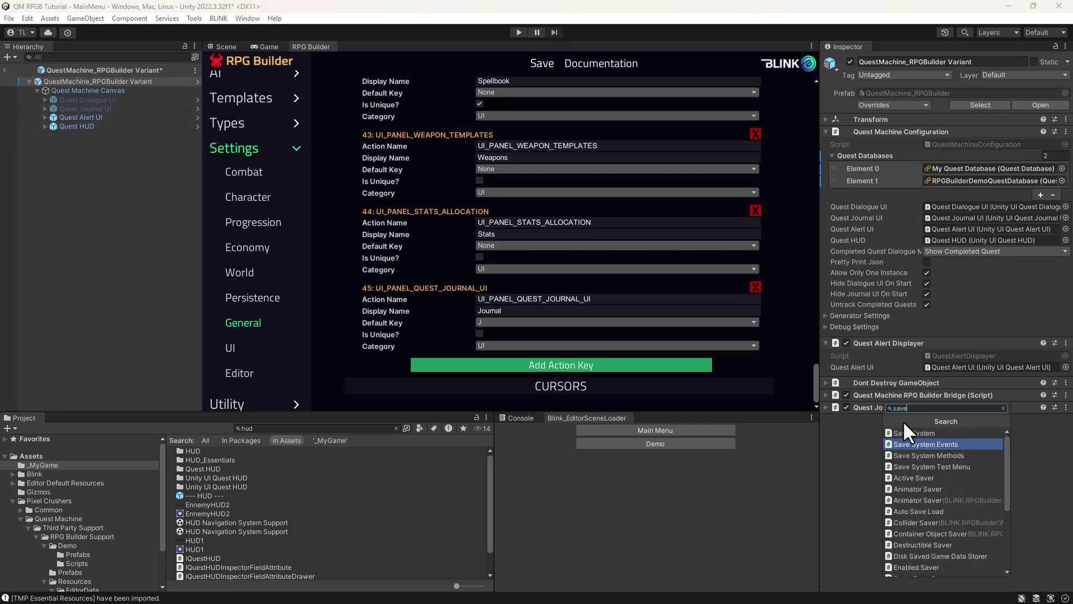
pyautogui.write('e')
pyautogui.click(907, 429)
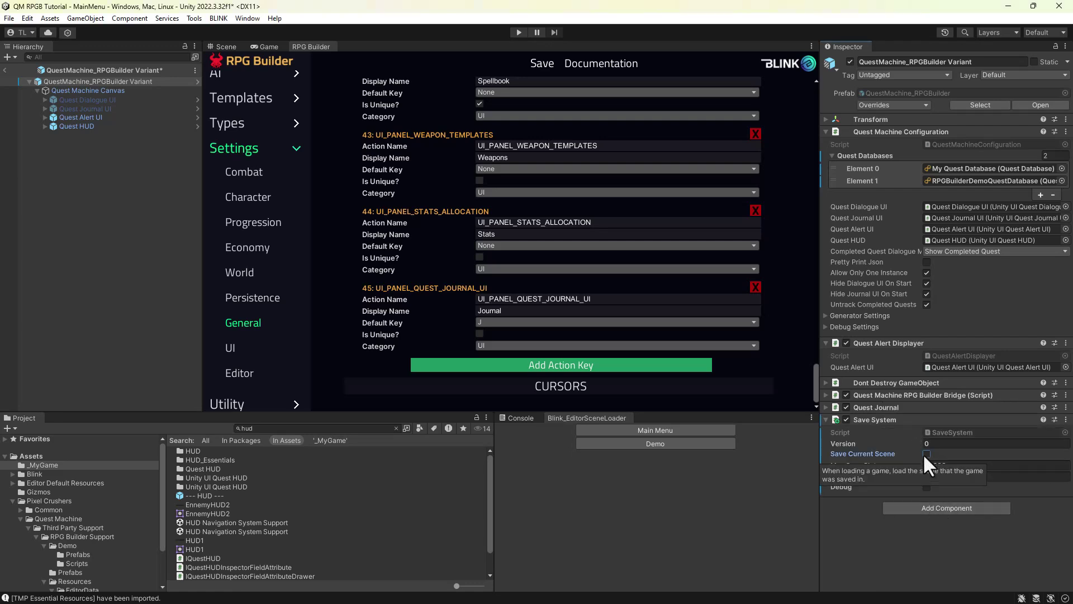
# - Add Json Data Serializer and PlayerPrefs Saved Game Data Storer components to the variant
pyautogui.click(925, 508)
pyautogui.write('json')
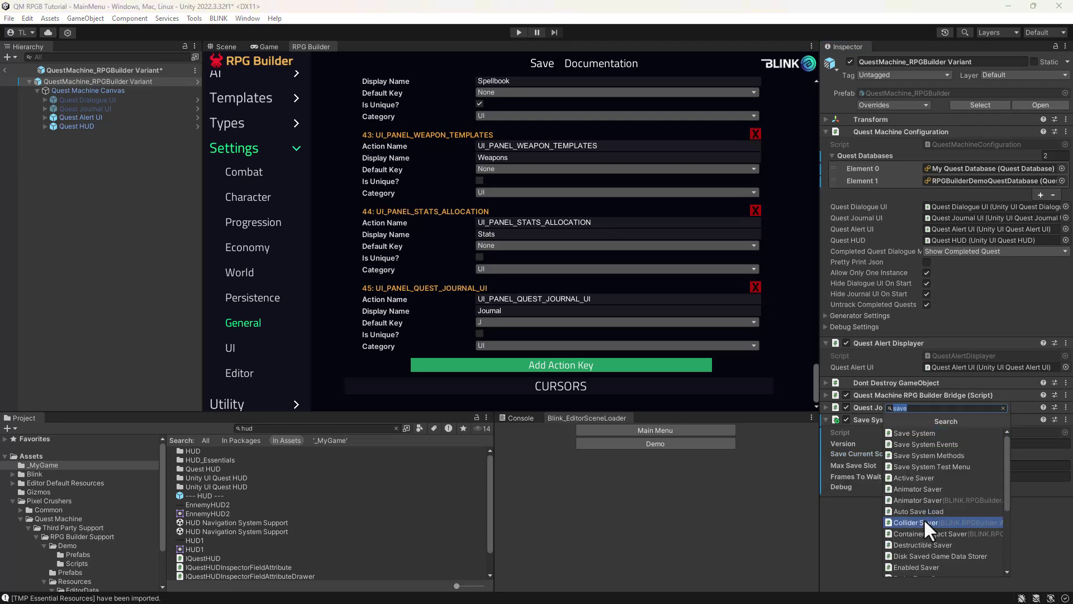
pyautogui.press('Return')
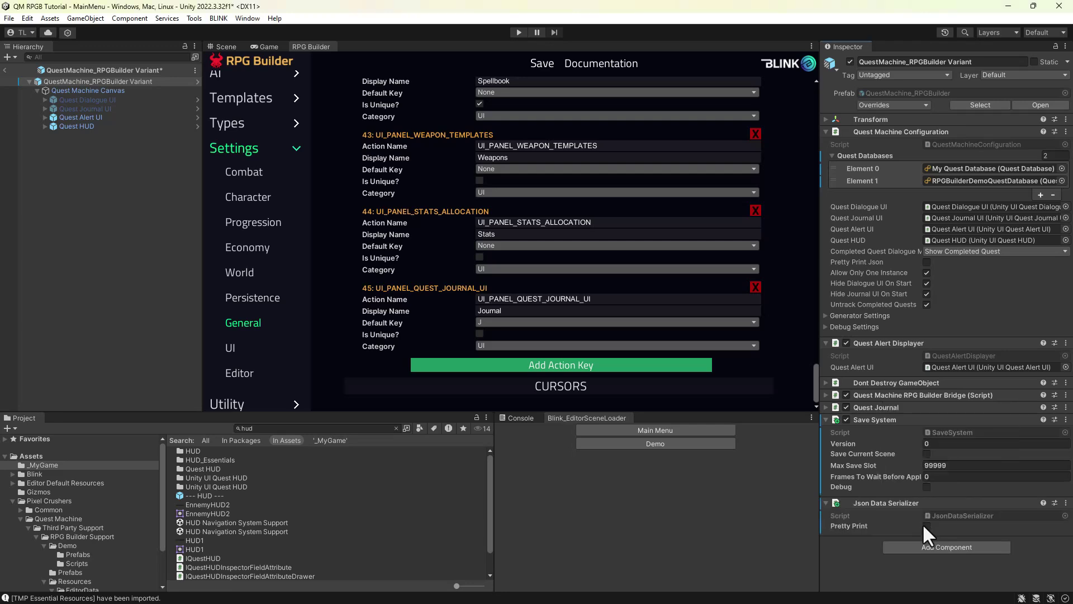
pyautogui.click(930, 549)
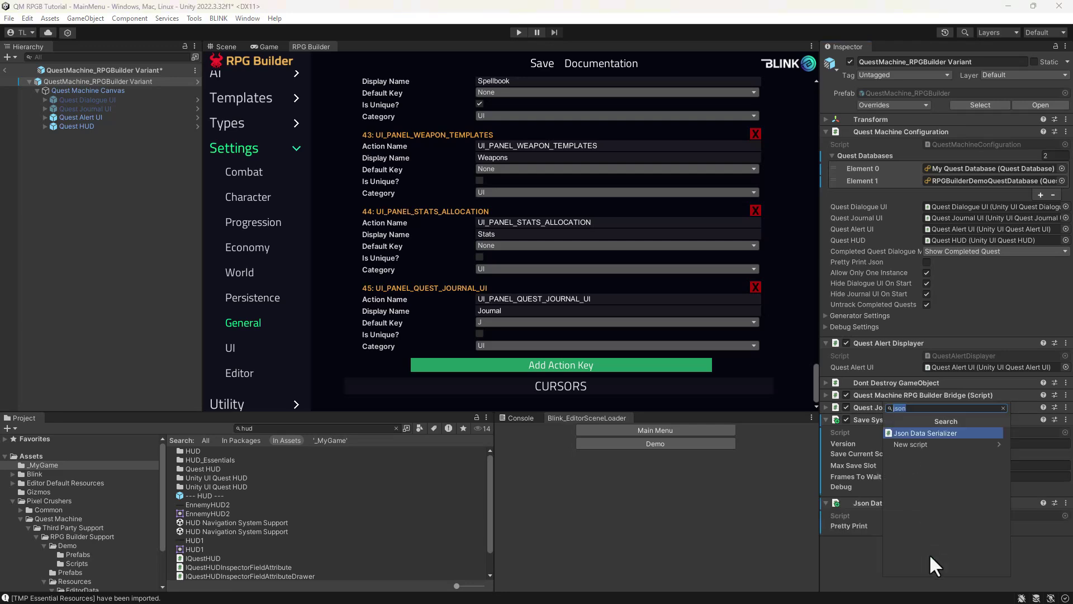
pyautogui.write('playerprefs')
pyautogui.press('Return')
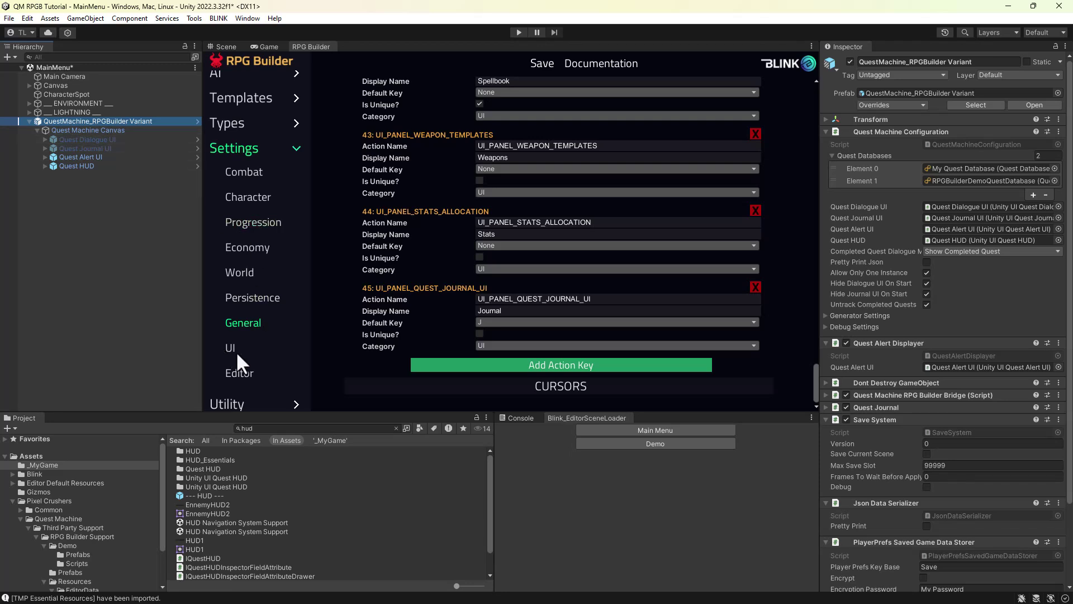
# - Open the HumanNPC's Quest Machine settings under RPG Builder's AI section
pyautogui.scroll(3, 214, 120)
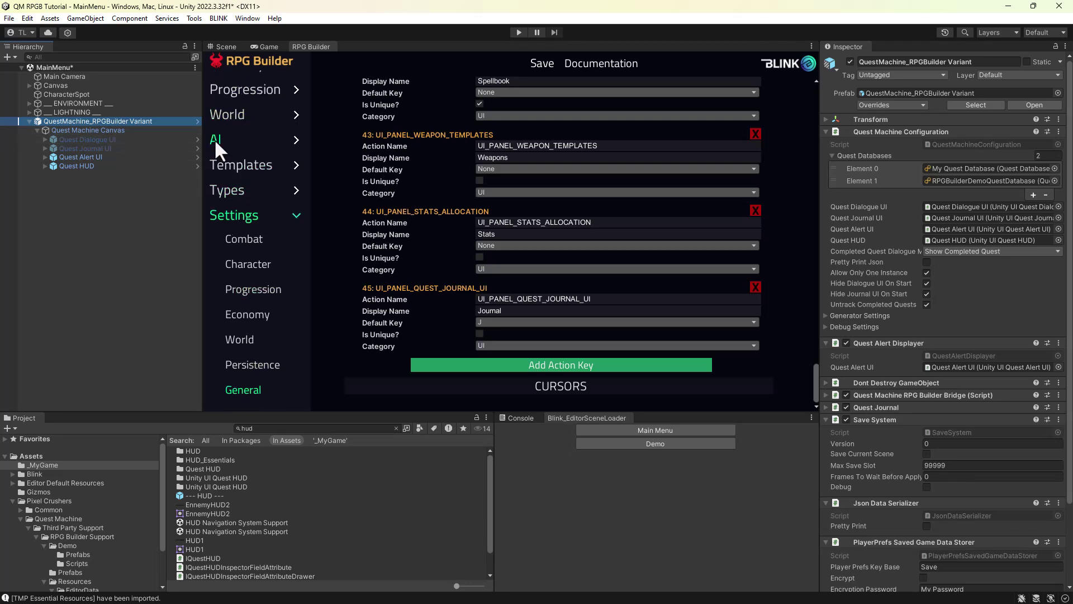
pyautogui.click(215, 139)
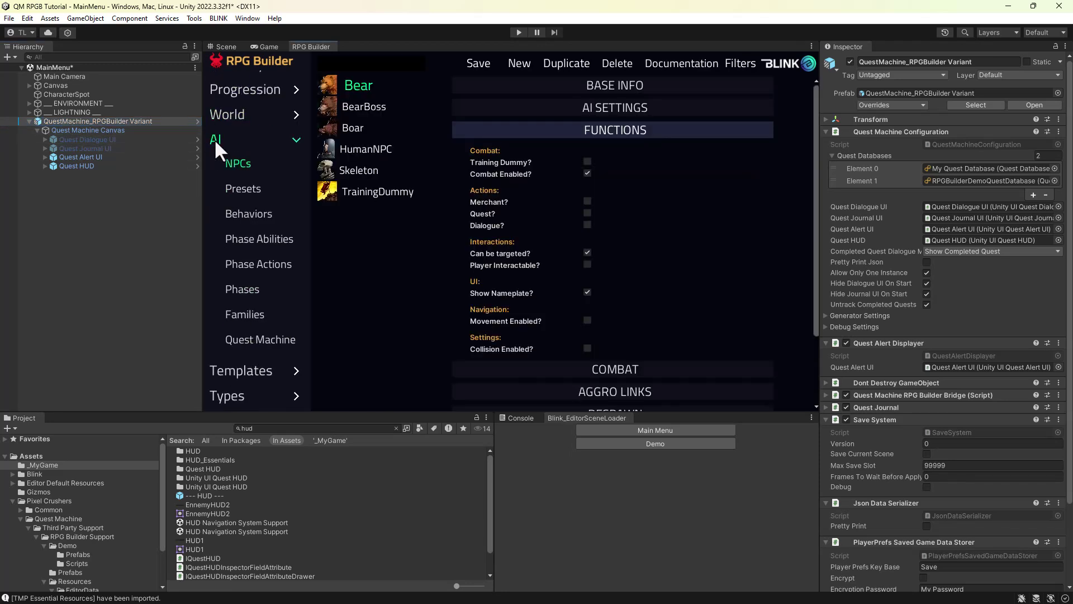
pyautogui.click(234, 337)
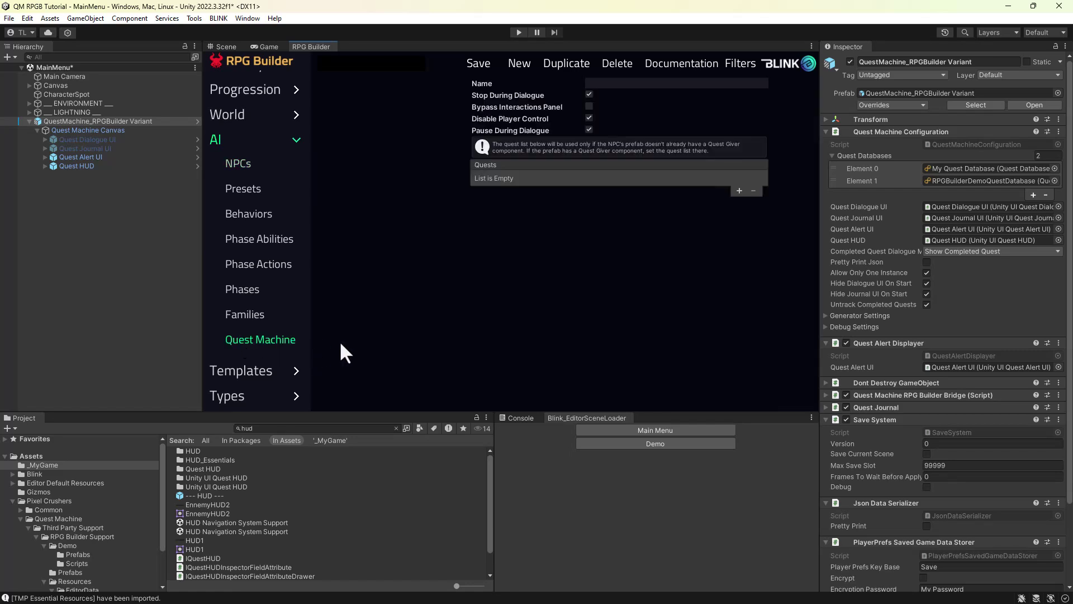
pyautogui.click(235, 163)
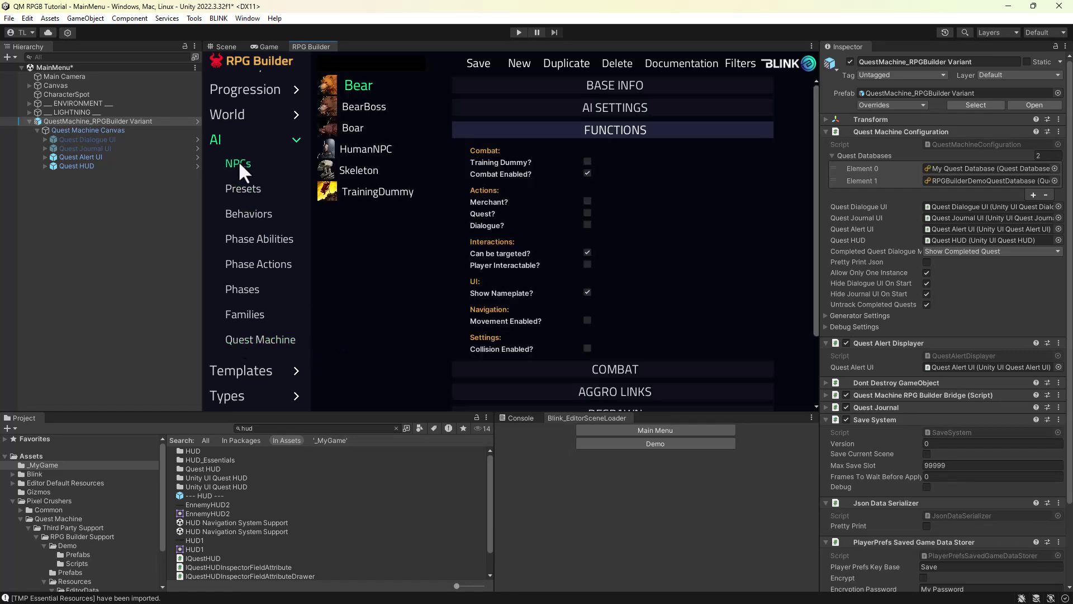
pyautogui.click(254, 341)
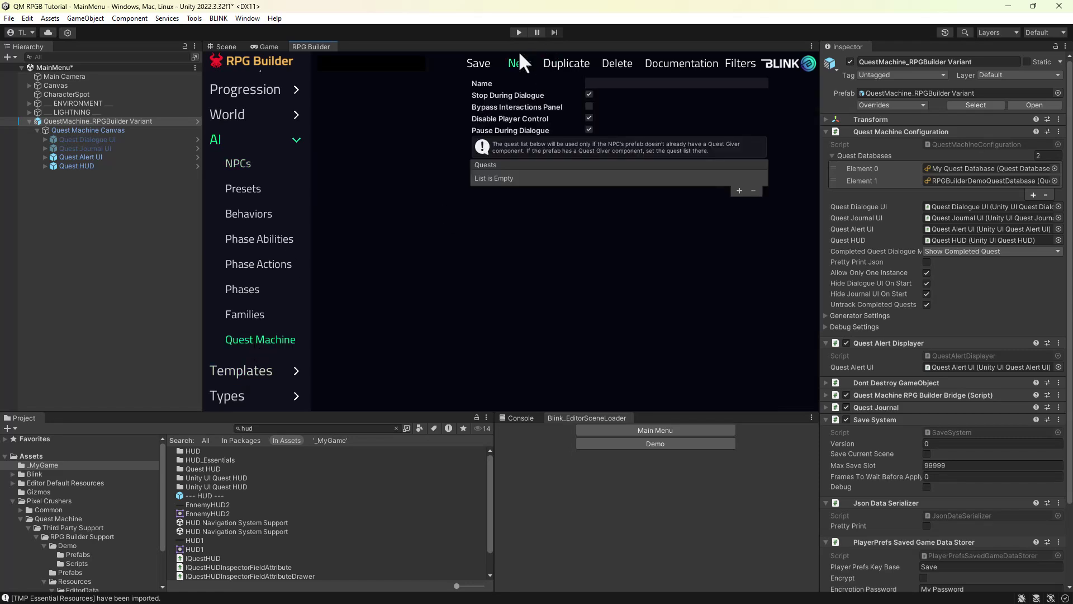
pyautogui.click(613, 83)
# - Add three quest slots and assign FetchFursQuest, KillBoarsQuest and RuneStoneQuest
pyautogui.click(740, 191)
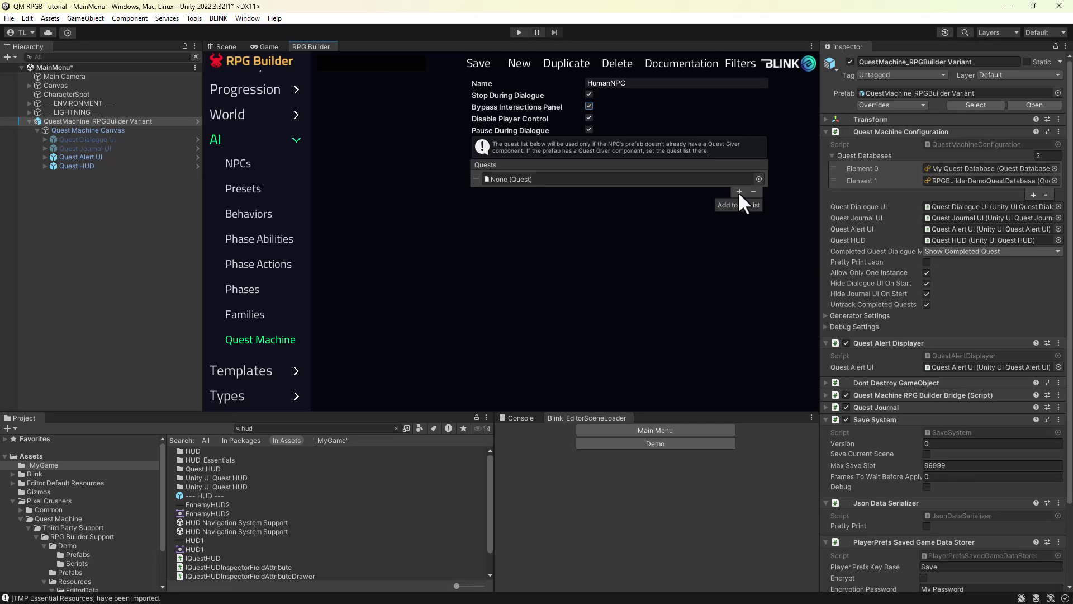
pyautogui.click(739, 191)
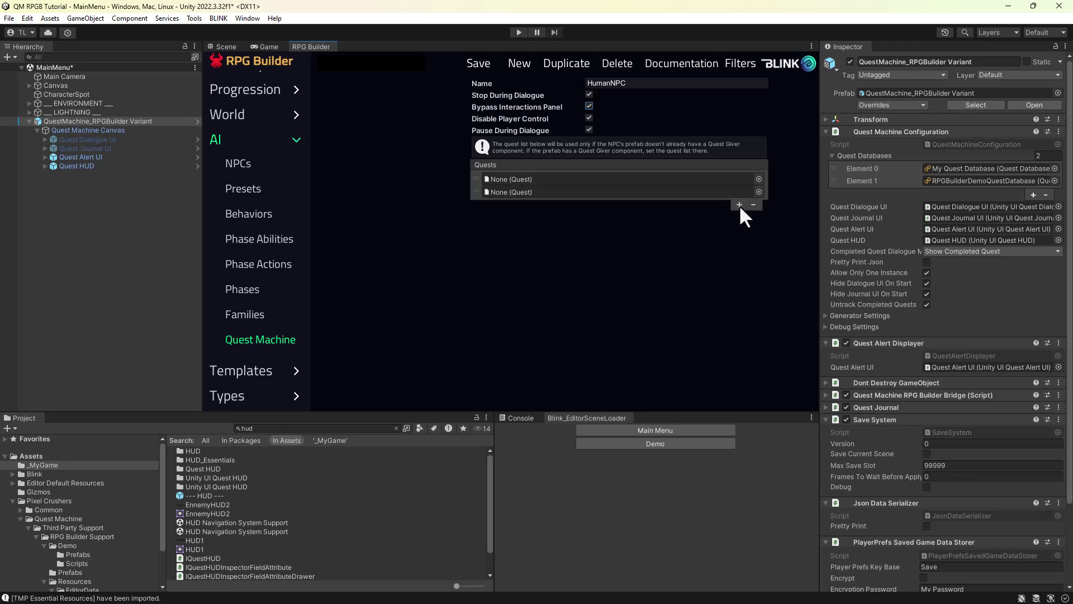
pyautogui.click(739, 204)
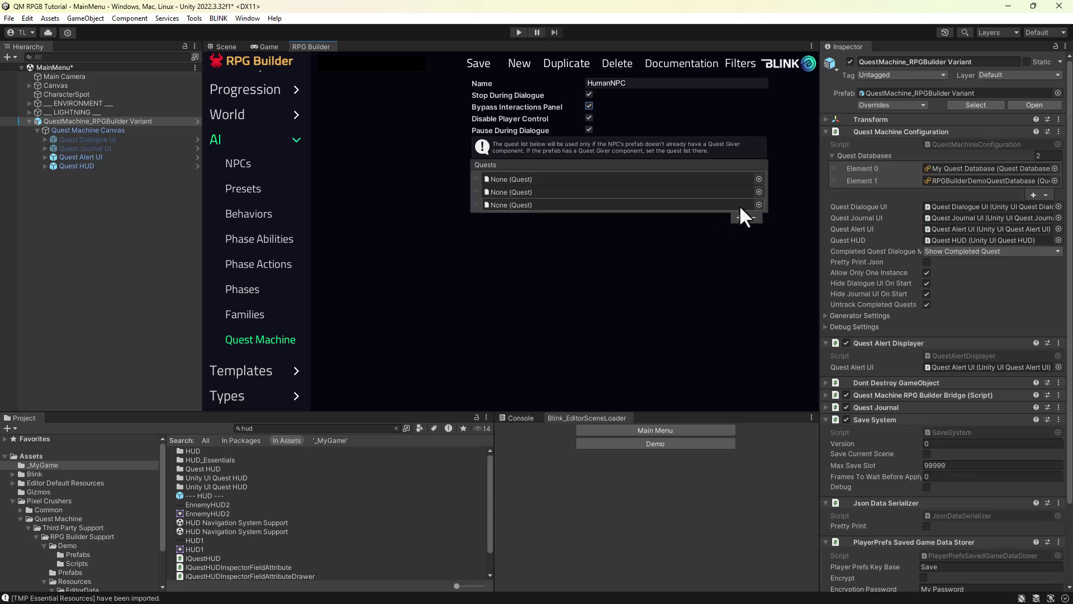
pyautogui.click(68, 546)
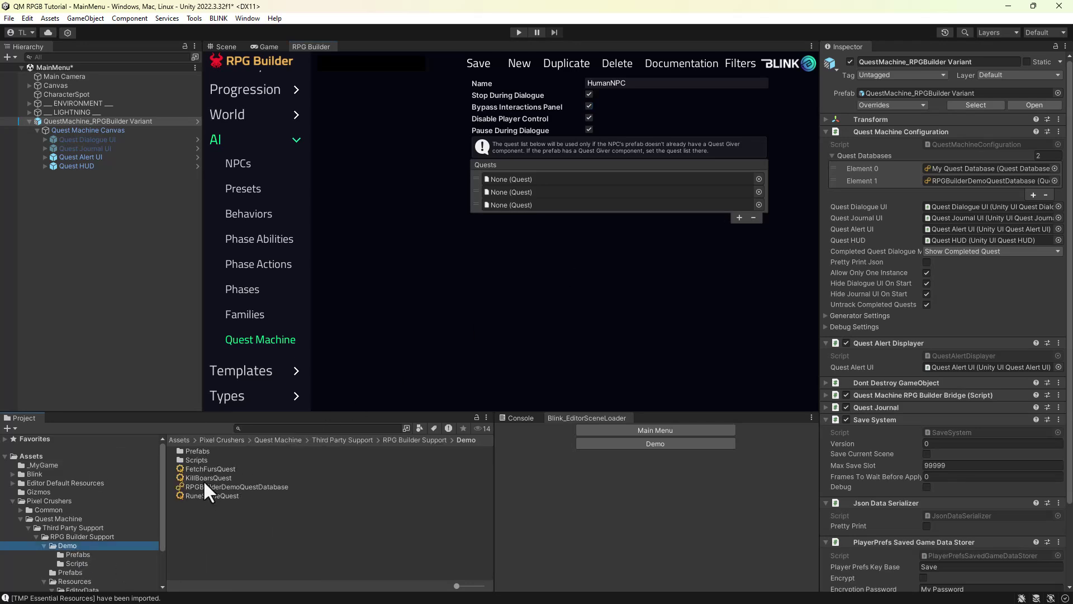
pyautogui.moveTo(204, 468); pyautogui.dragTo(501, 180)
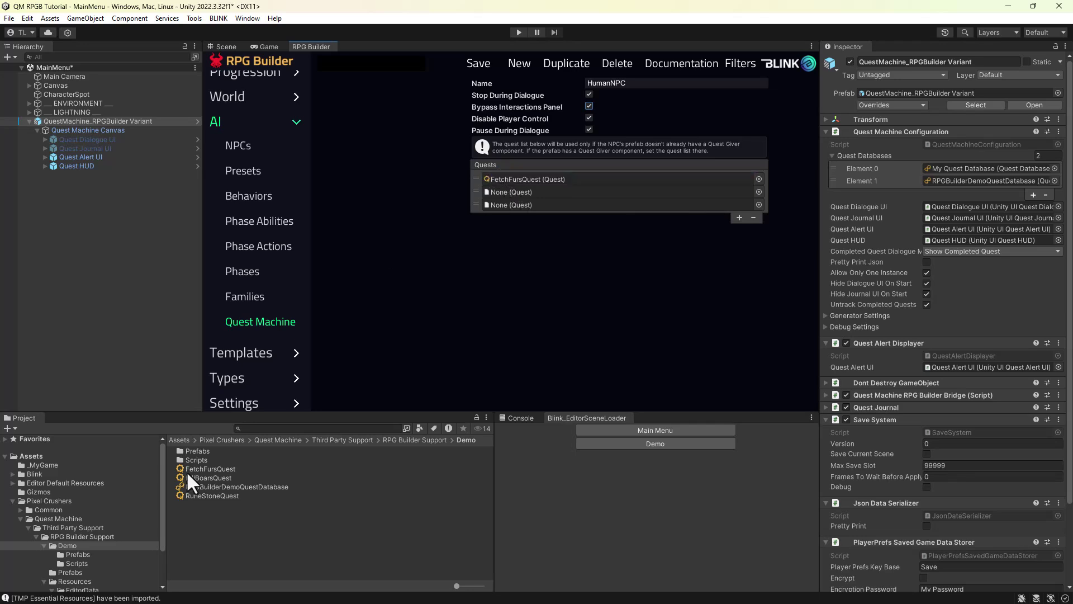
pyautogui.moveTo(191, 479); pyautogui.dragTo(509, 191)
pyautogui.click(211, 495)
pyautogui.moveTo(210, 495); pyautogui.dragTo(505, 205)
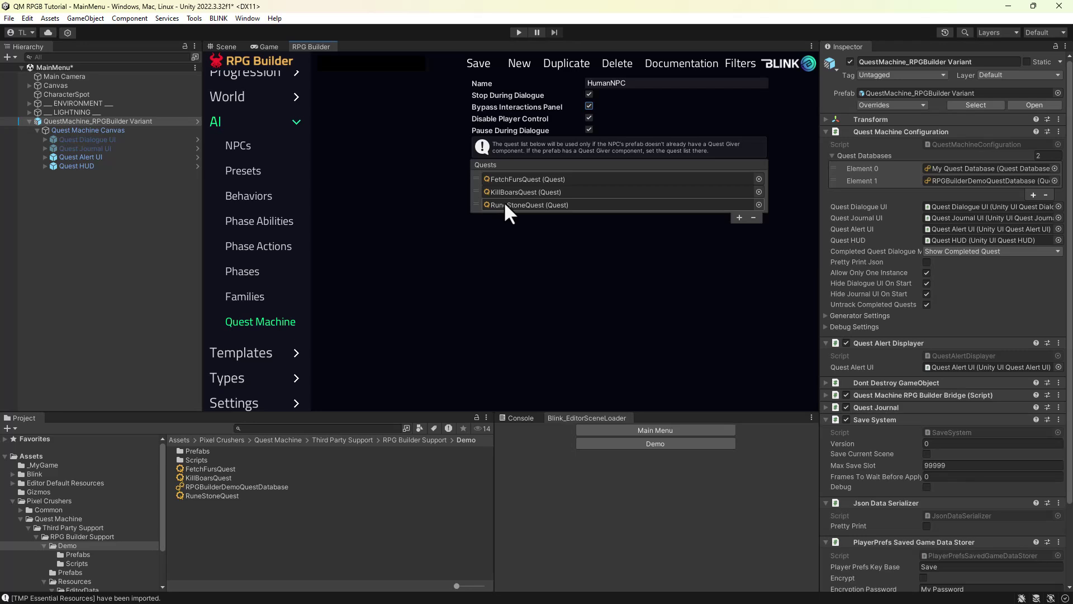
# - Save the HumanNPC settings and load the Demo scene, saving the main menu scene first
pyautogui.click(477, 65)
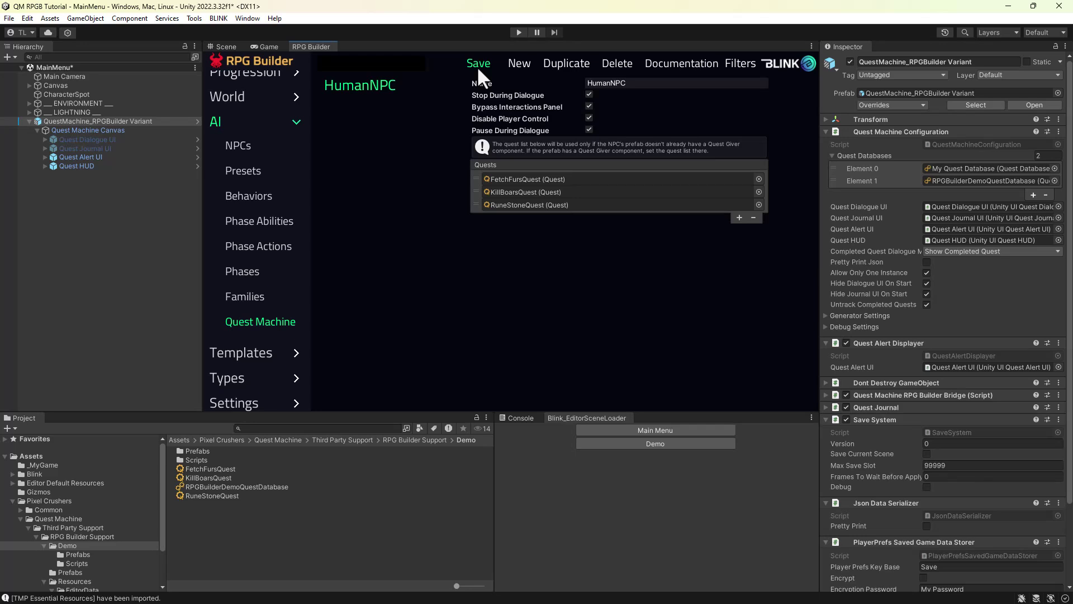
pyautogui.click(648, 445)
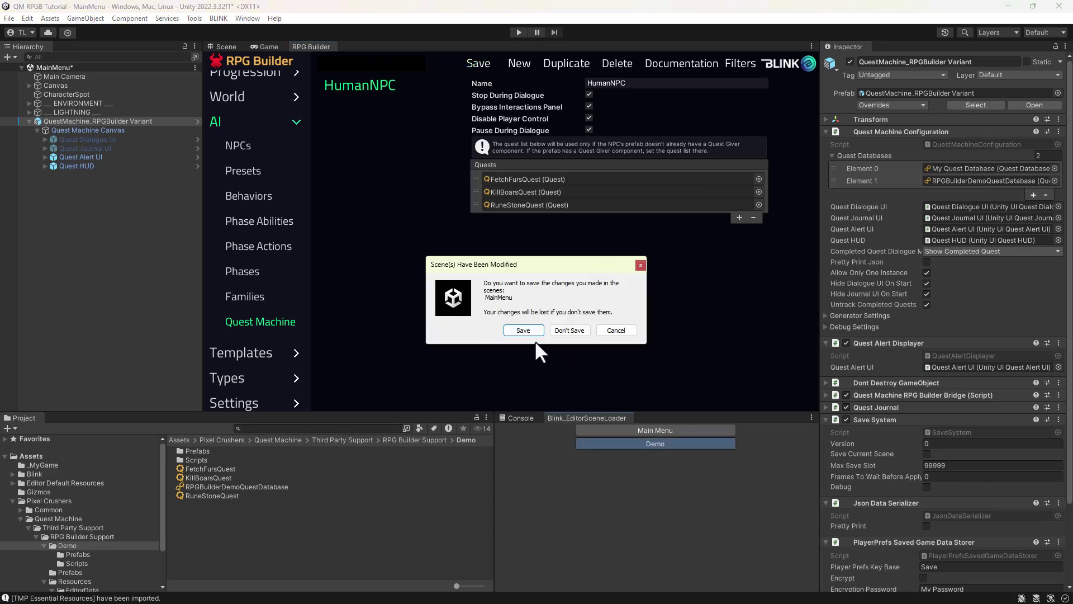
pyautogui.click(522, 331)
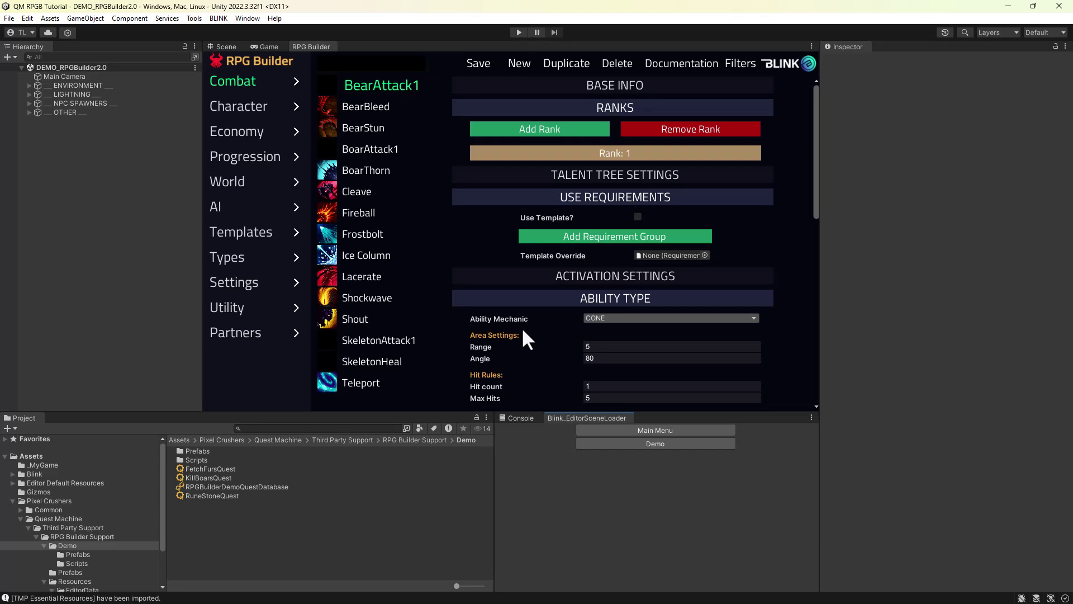
# - Add the QuestMachineDemoQuestObjects prefab to the scene and select its RuneStoneQuestTrigger
pyautogui.click(77, 555)
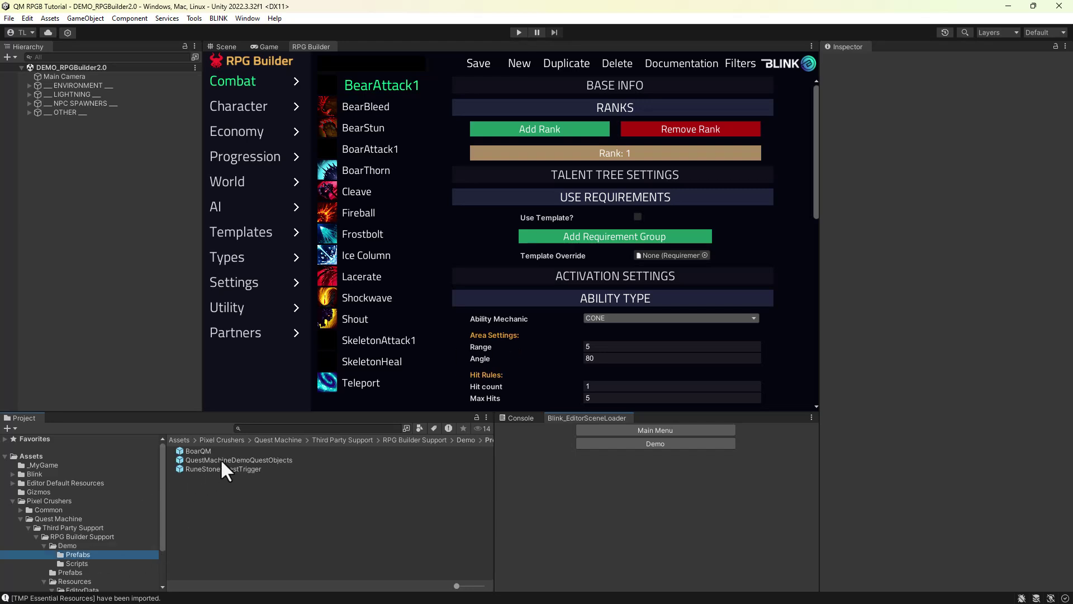
pyautogui.moveTo(220, 459); pyautogui.dragTo(106, 191)
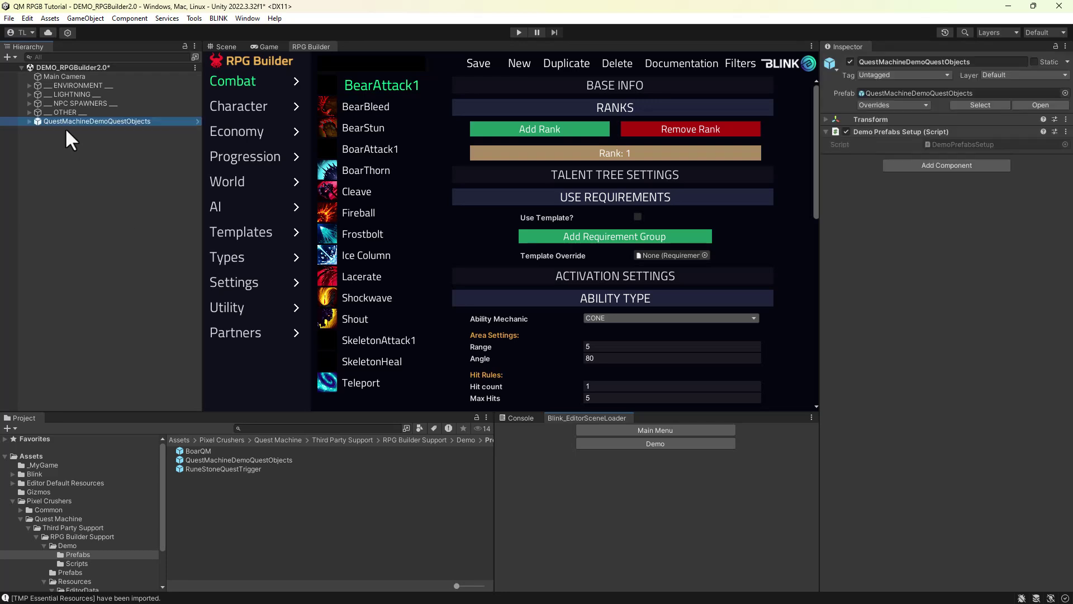
pyautogui.click(28, 121)
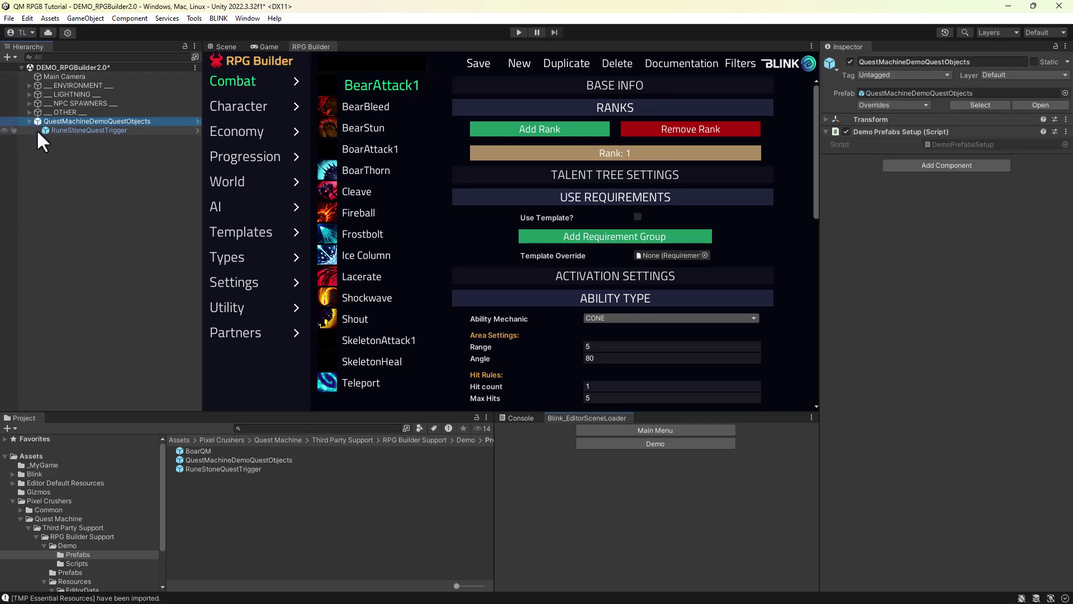
pyautogui.click(89, 130)
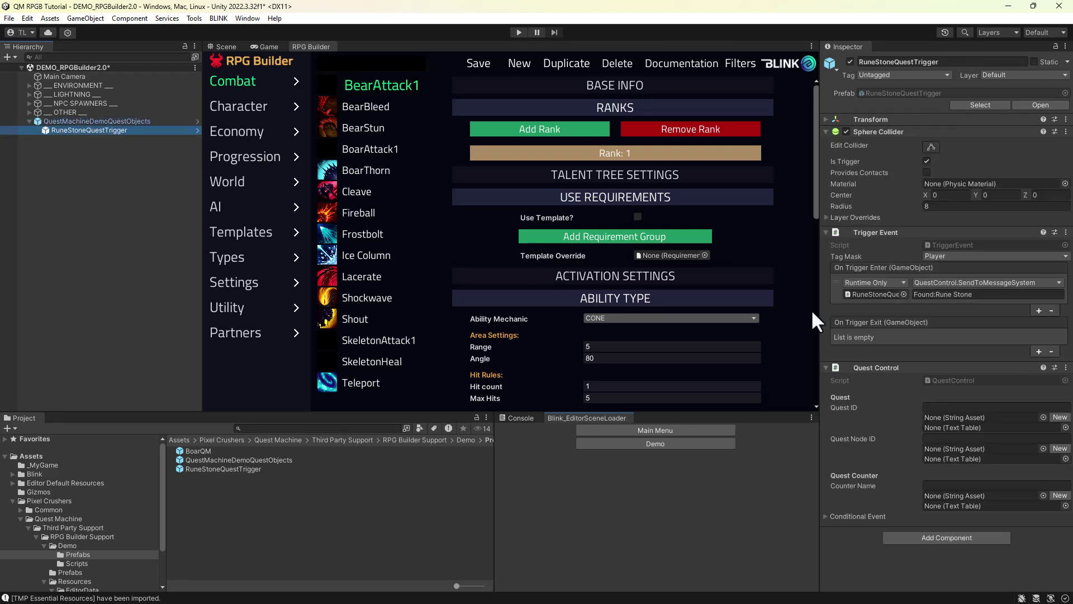
# - Frame RuneStoneQuestTrigger in the Scene view, then bring up the Demo Prefabs Setup component menu
pyautogui.click(226, 46)
pyautogui.press('f')
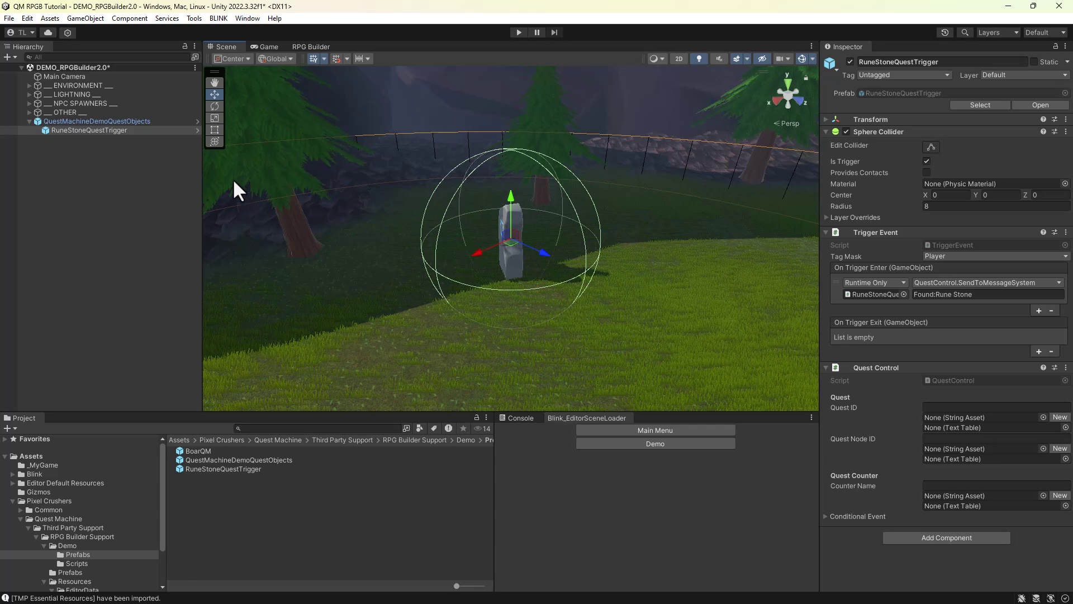
pyautogui.click(96, 122)
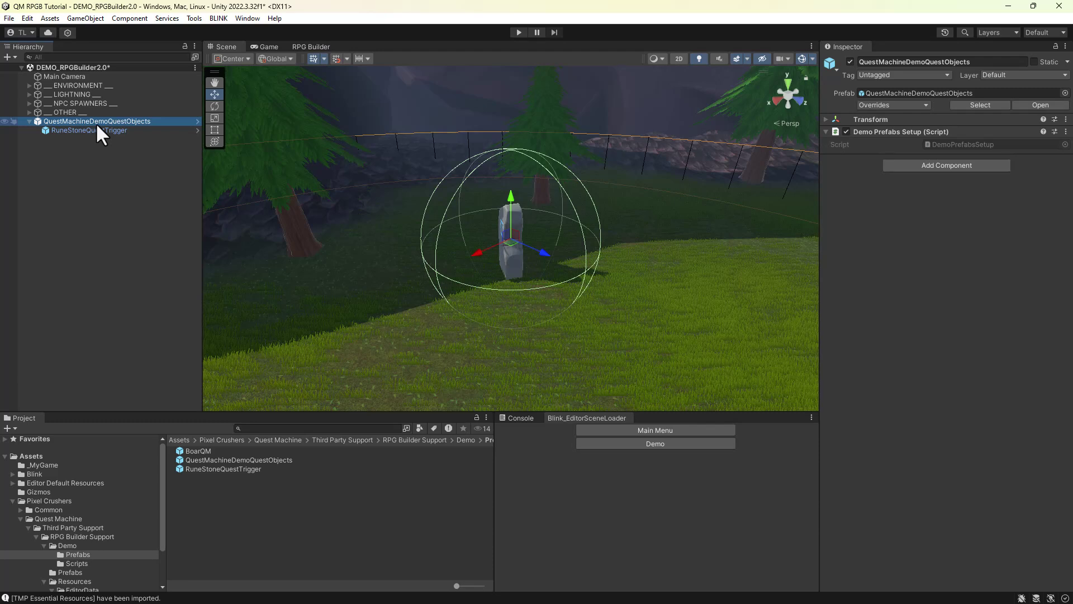
pyautogui.click(1065, 132)
# - Open DemoPrefabsSetup.cs, review its CombatEntityEvent usage in SetupBoarsForKillQuest, and close Visual Studio
pyautogui.click(978, 270)
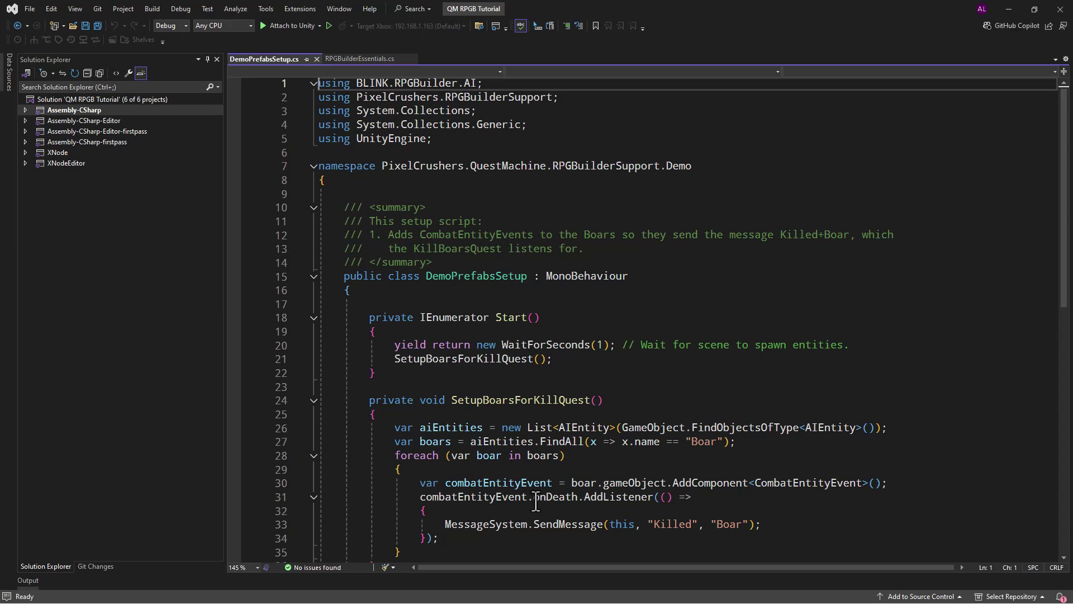
pyautogui.moveTo(756, 482); pyautogui.dragTo(862, 482)
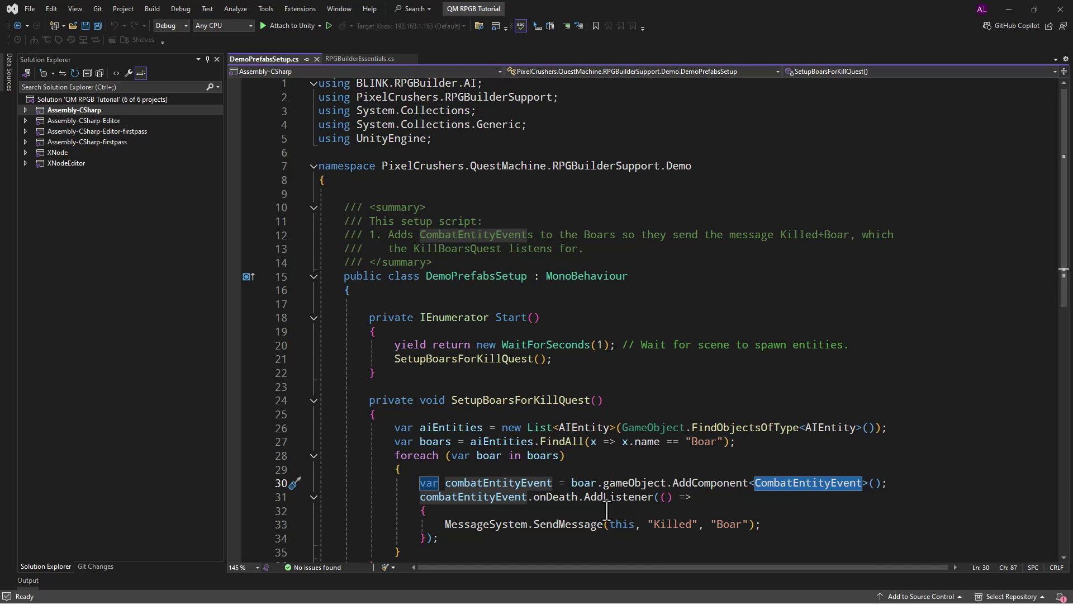
pyautogui.click(1060, 9)
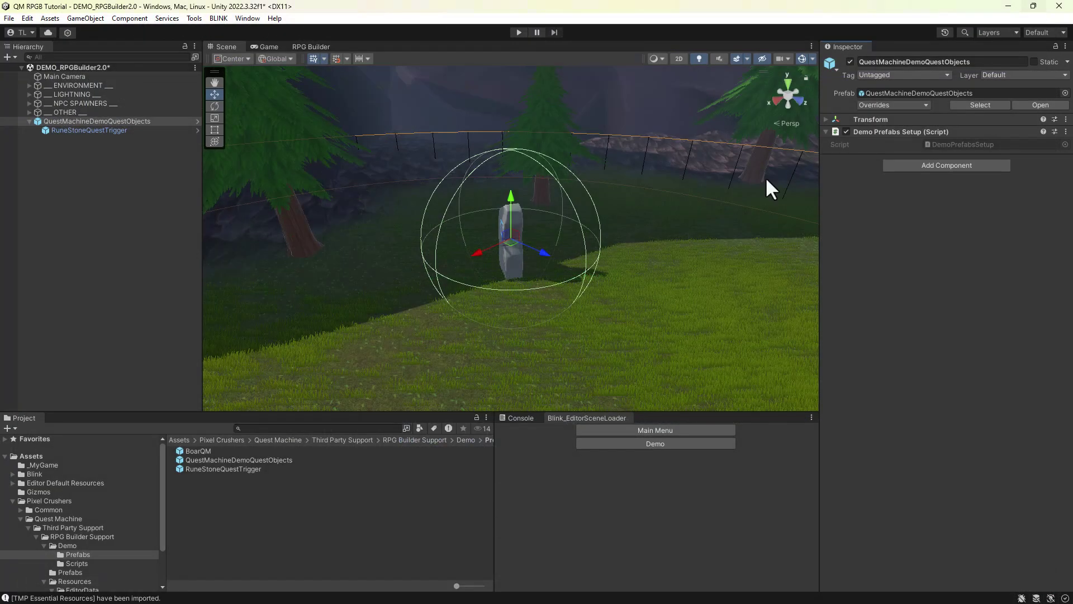
# - Review BoarQM's death message in the Inspector, then open KillBoarsQuest's Hunt Boars graph in the Quest Editor
pyautogui.click(206, 451)
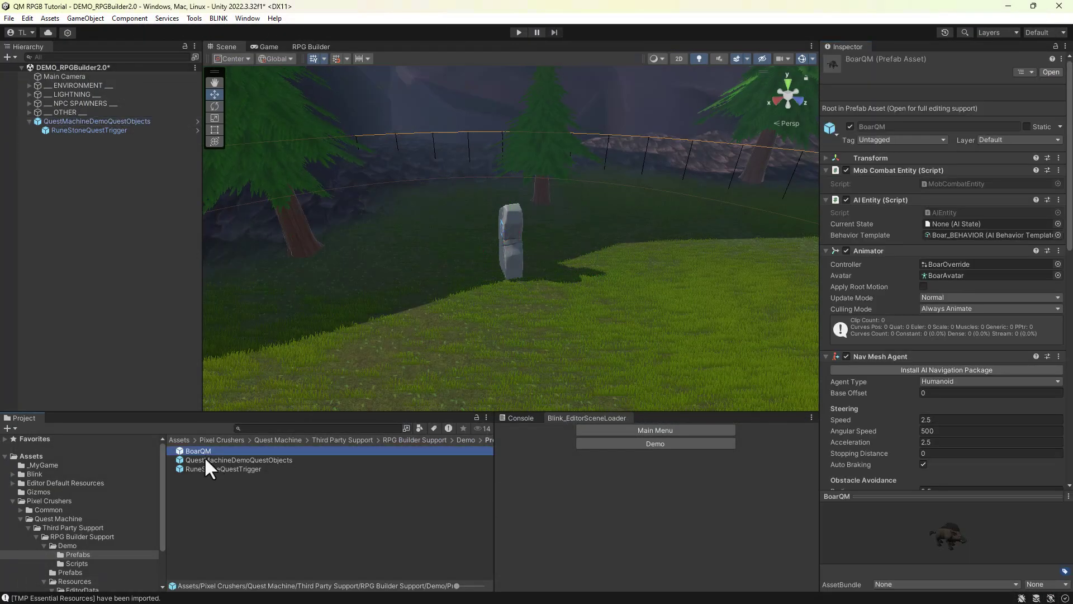
pyautogui.moveTo(1067, 182); pyautogui.dragTo(1057, 454)
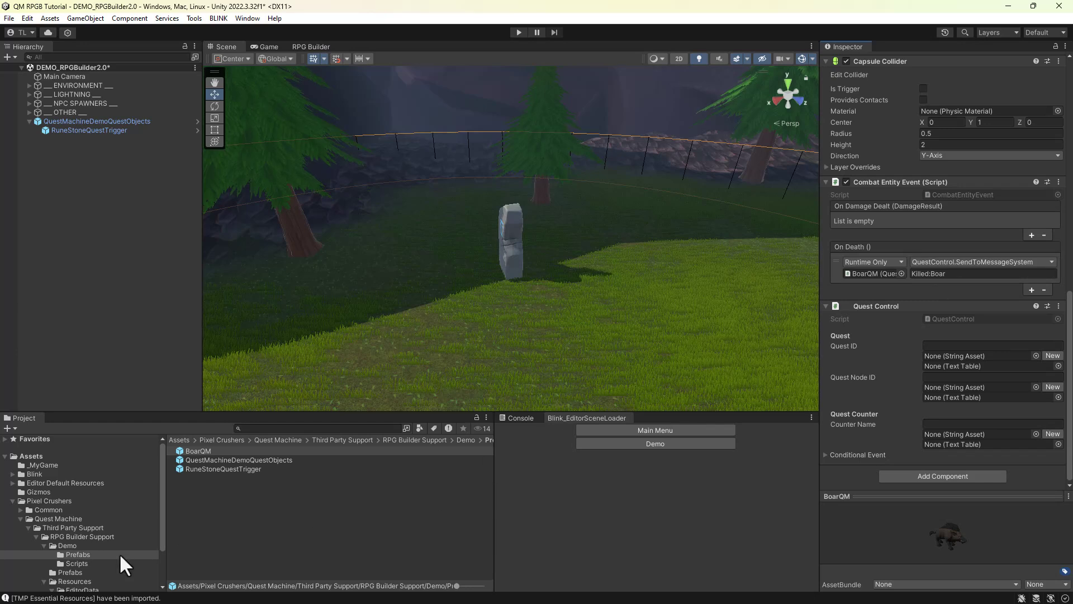
pyautogui.click(65, 547)
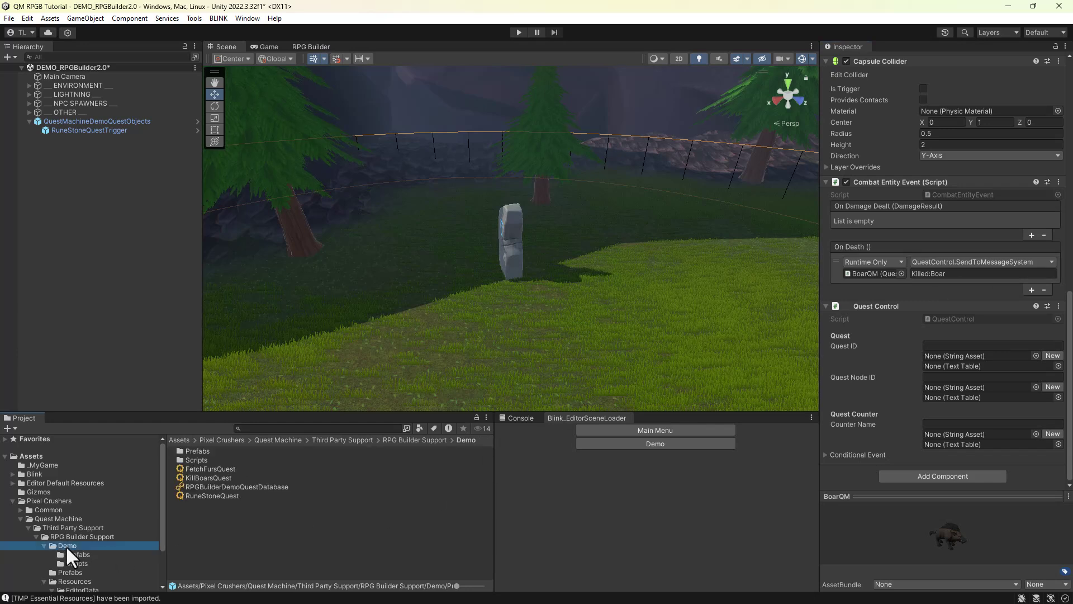
pyautogui.doubleClick(203, 478)
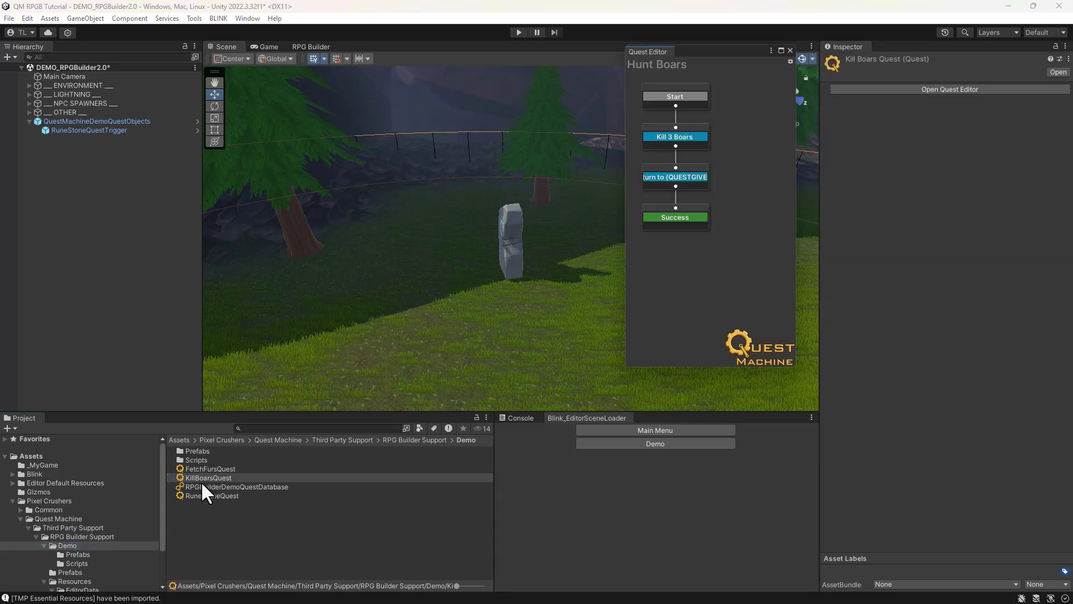
# - Inspect the Kill 3 Boars node and the quest's boarsKilled counter condition (max 3)
pyautogui.click(700, 138)
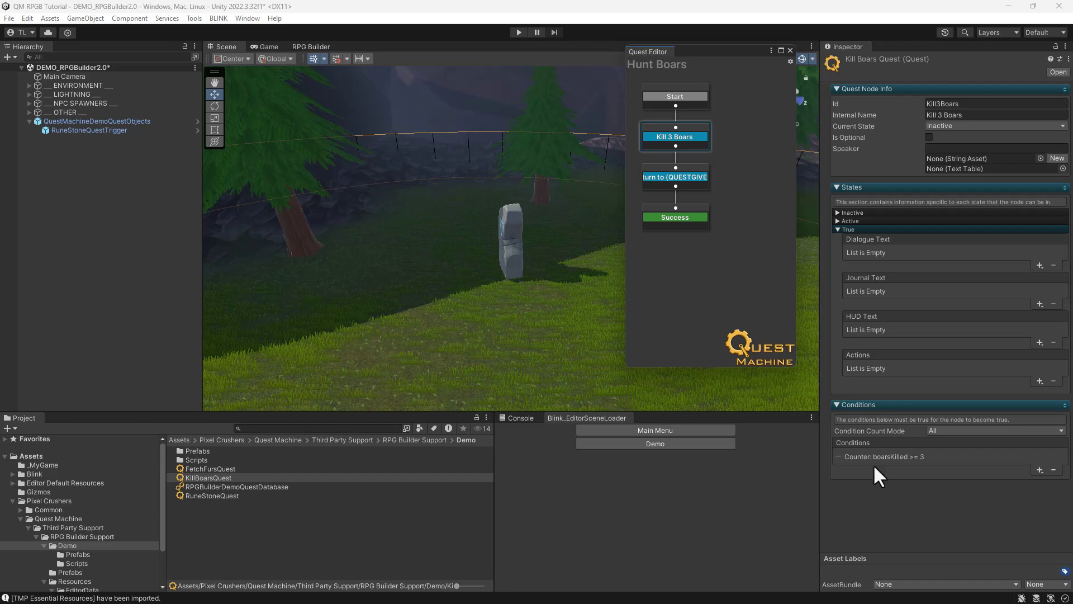
pyautogui.click(947, 455)
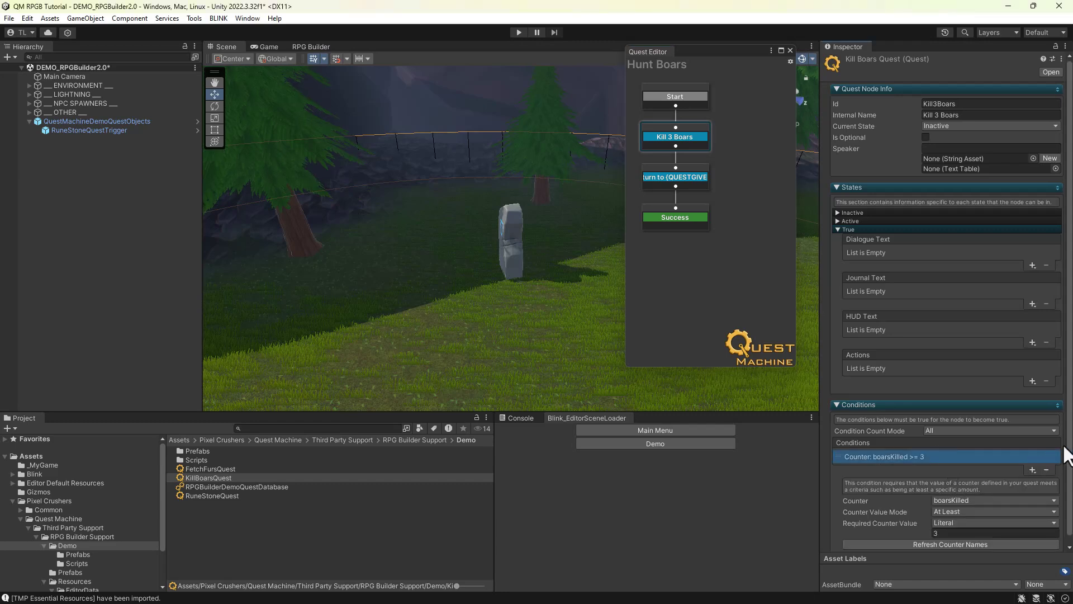
pyautogui.scroll(-1, 1071, 456)
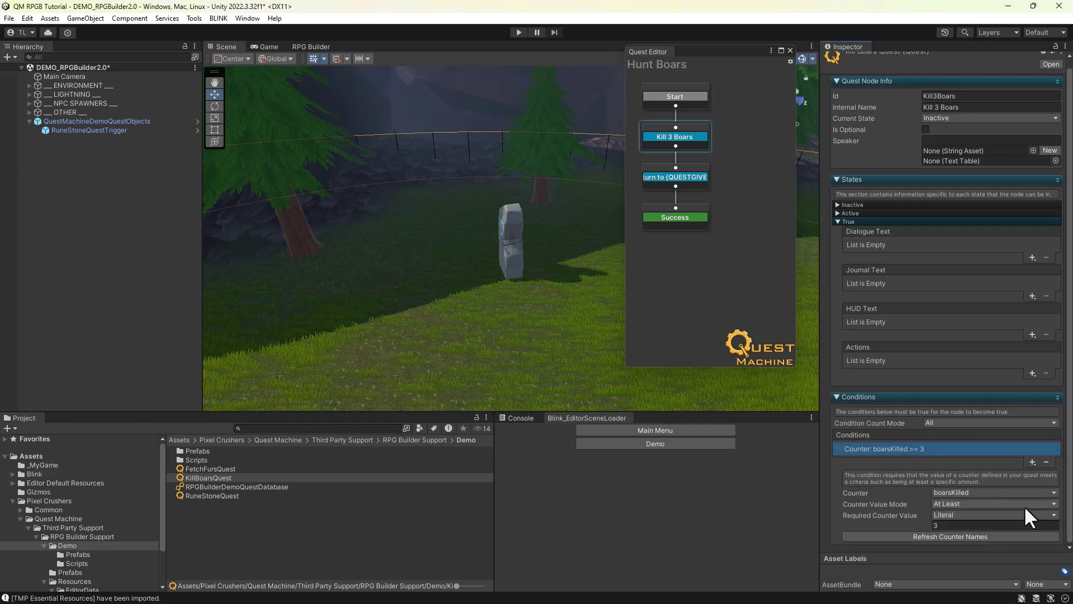
pyautogui.click(737, 134)
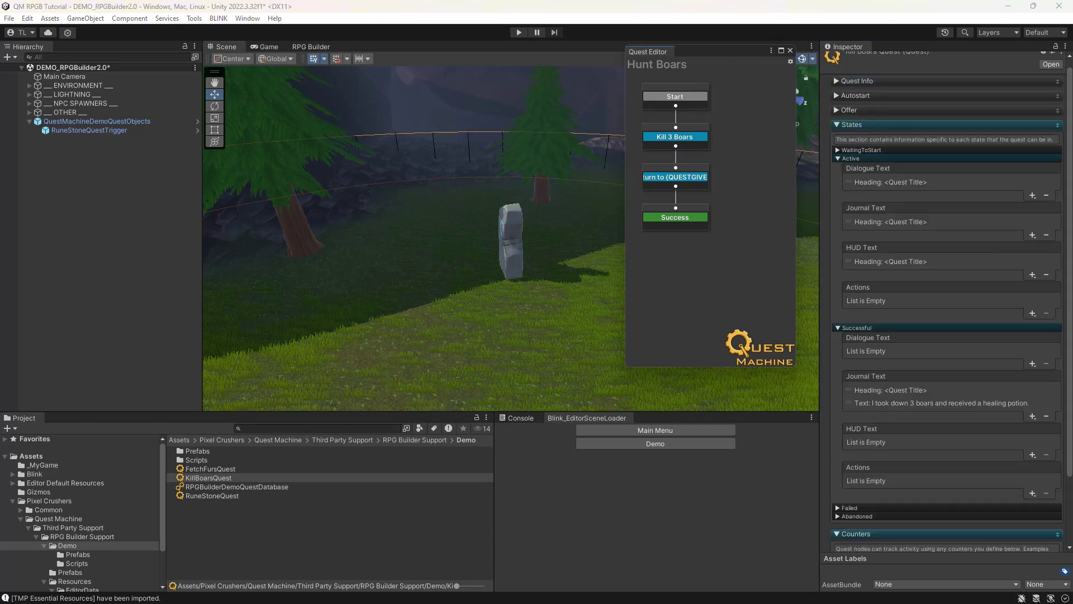
pyautogui.scroll(-3, 1005, 468)
pyautogui.click(920, 507)
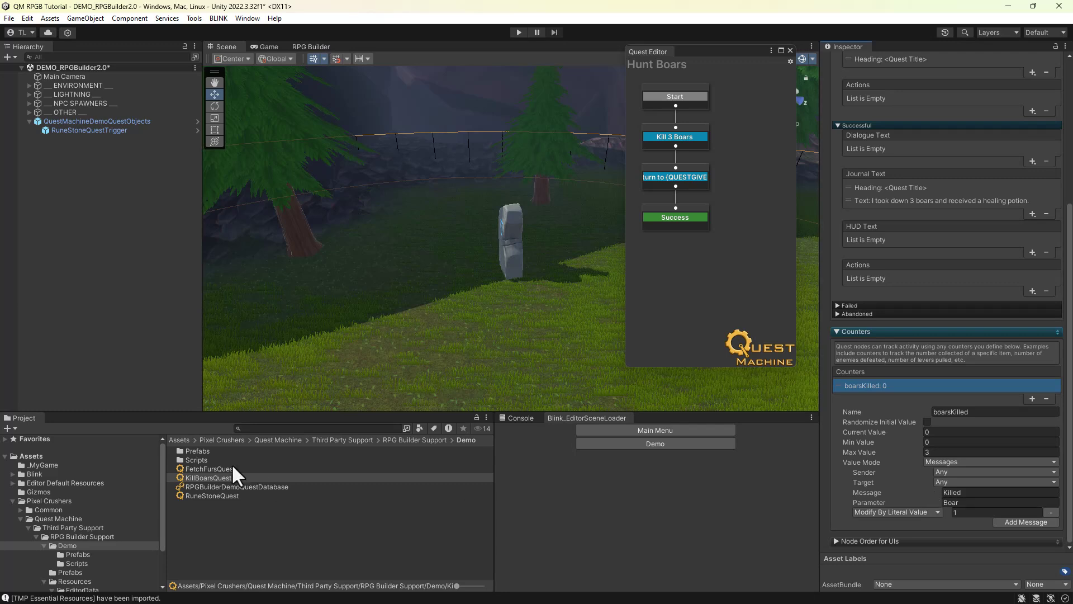
# - Confirm BoarQM's Combat Entity Event sends Killed:Boar, then close the Quest Editor
pyautogui.click(76, 554)
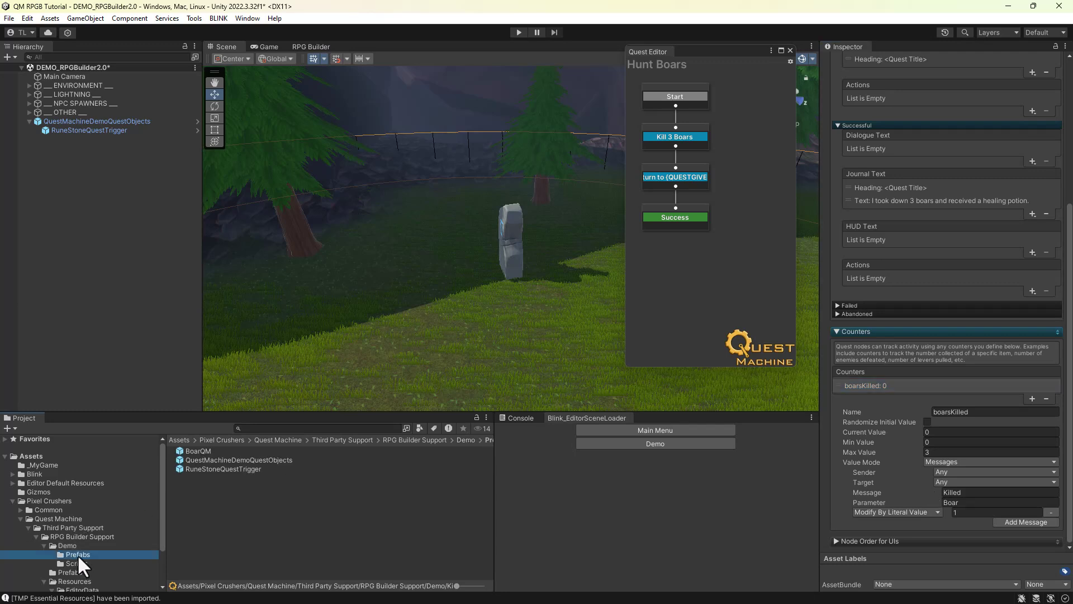
pyautogui.click(196, 450)
pyautogui.scroll(-10, 1039, 485)
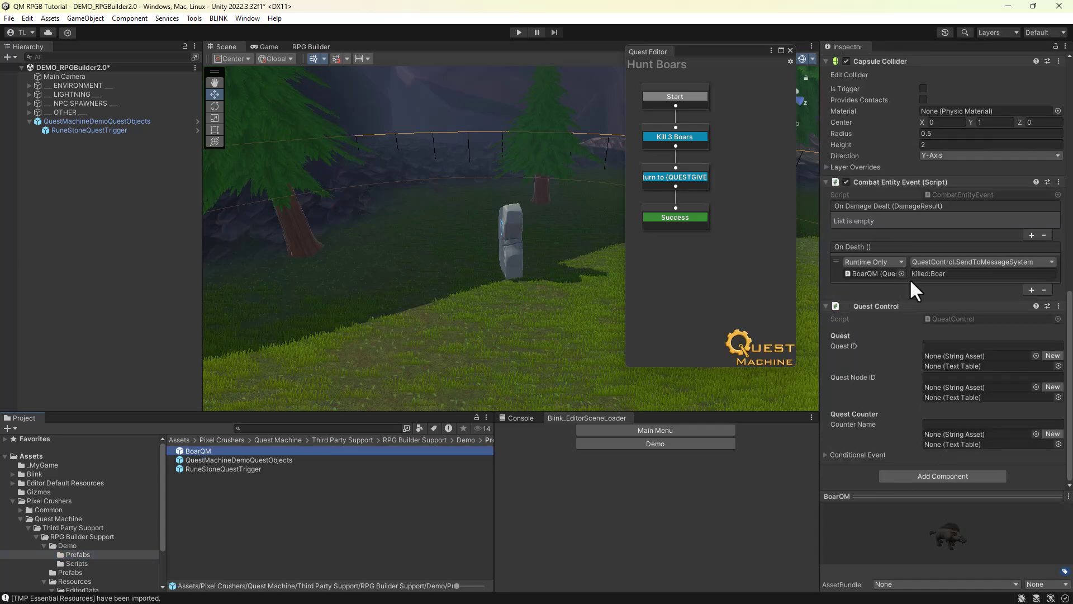
pyautogui.click(789, 51)
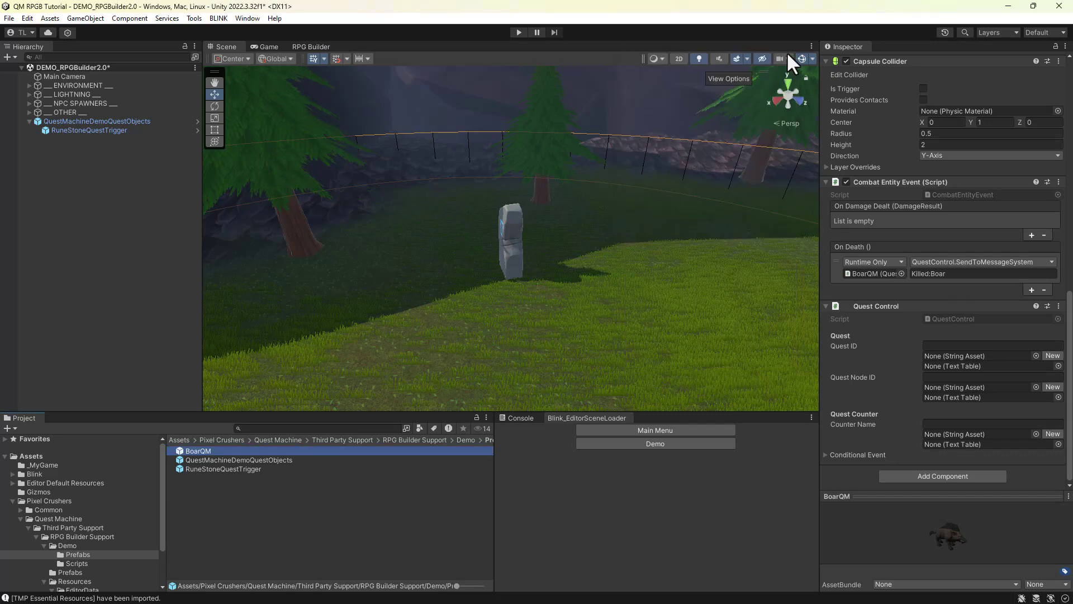
# - Save the demo scene, switch to the MainMenu scene and start Play mode
pyautogui.click(723, 430)
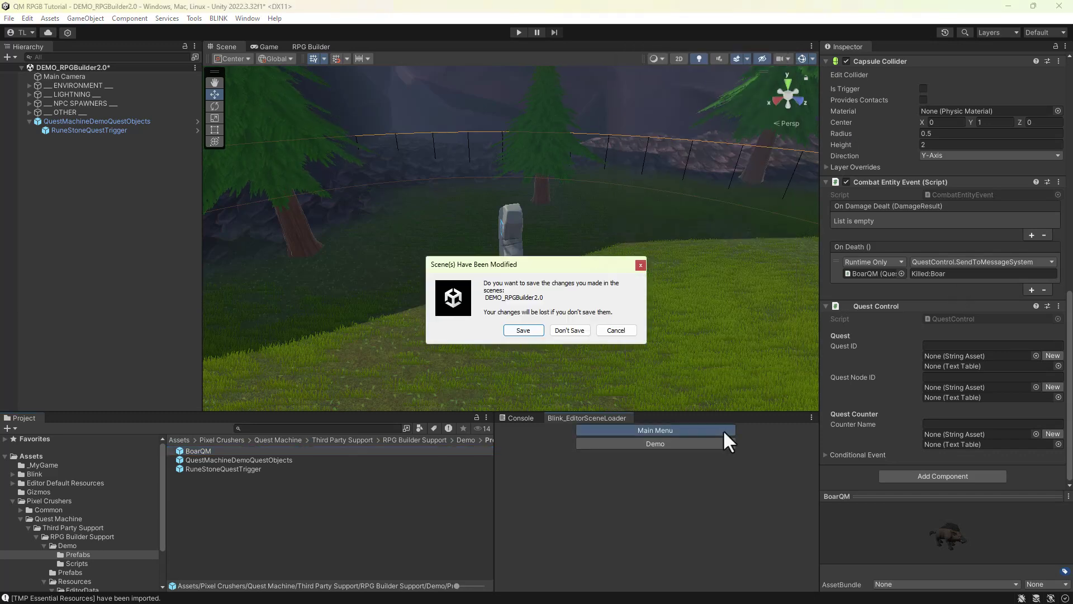
pyautogui.click(523, 332)
pyautogui.click(515, 30)
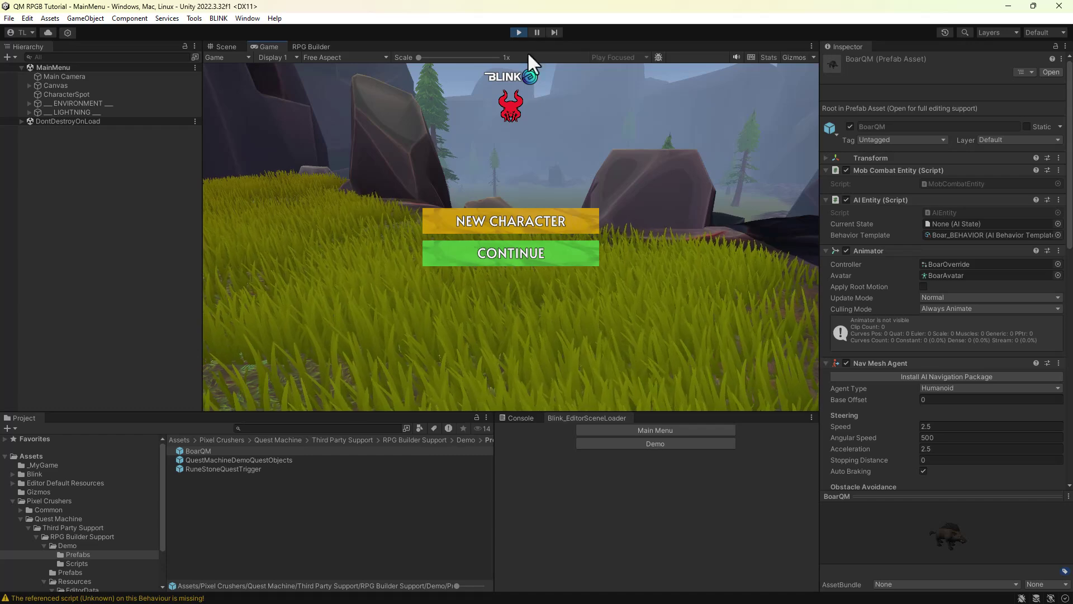
# - Create a new named Warrior character and check the Console's scene-not-in-build error
pyautogui.click(522, 221)
pyautogui.click(509, 393)
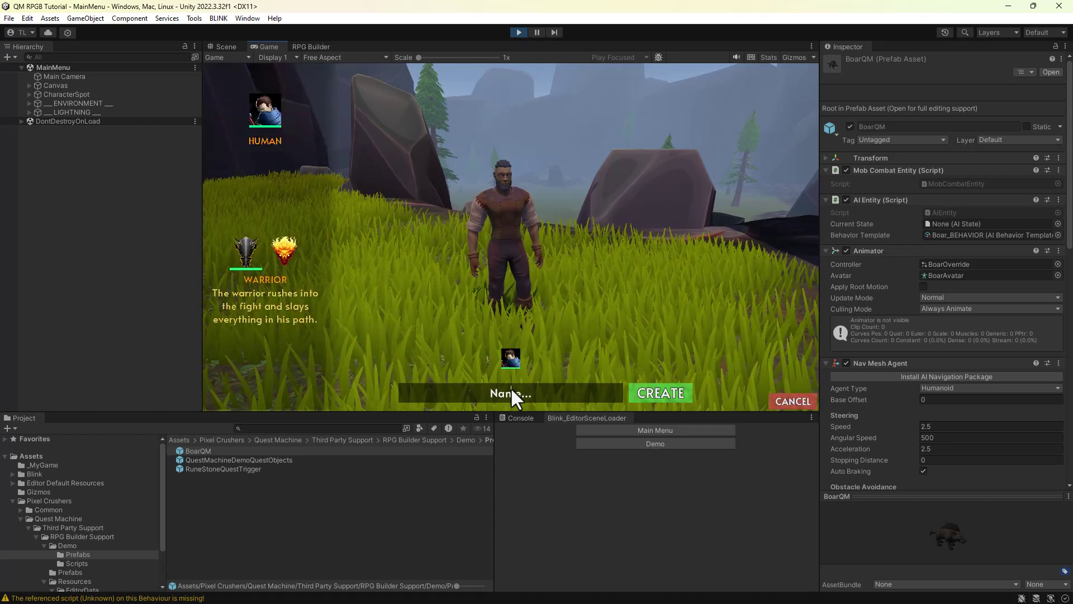
pyautogui.write('Adam')
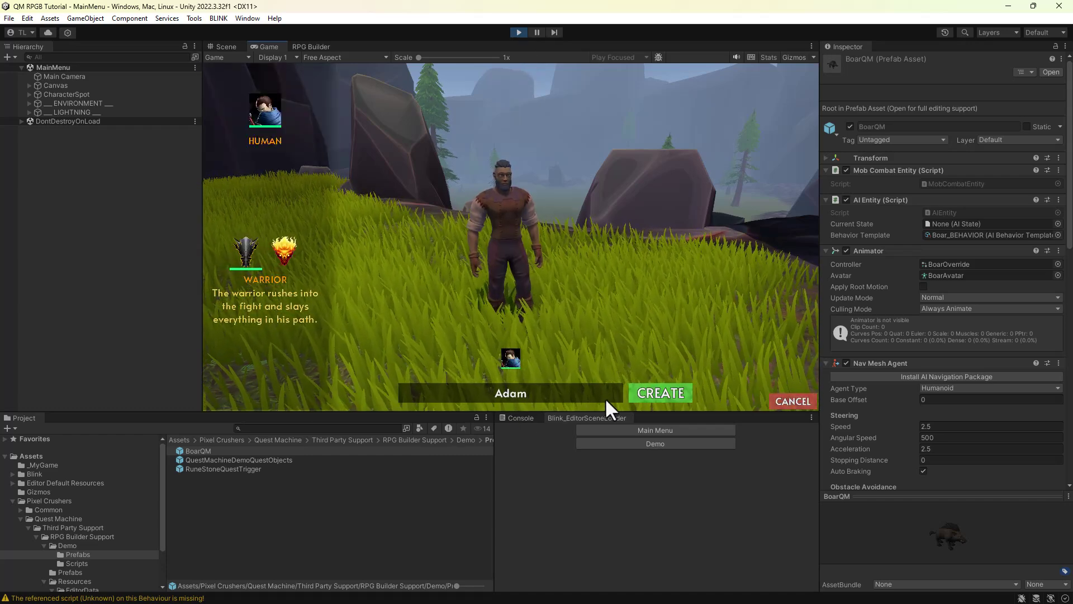
pyautogui.click(649, 394)
pyautogui.click(520, 417)
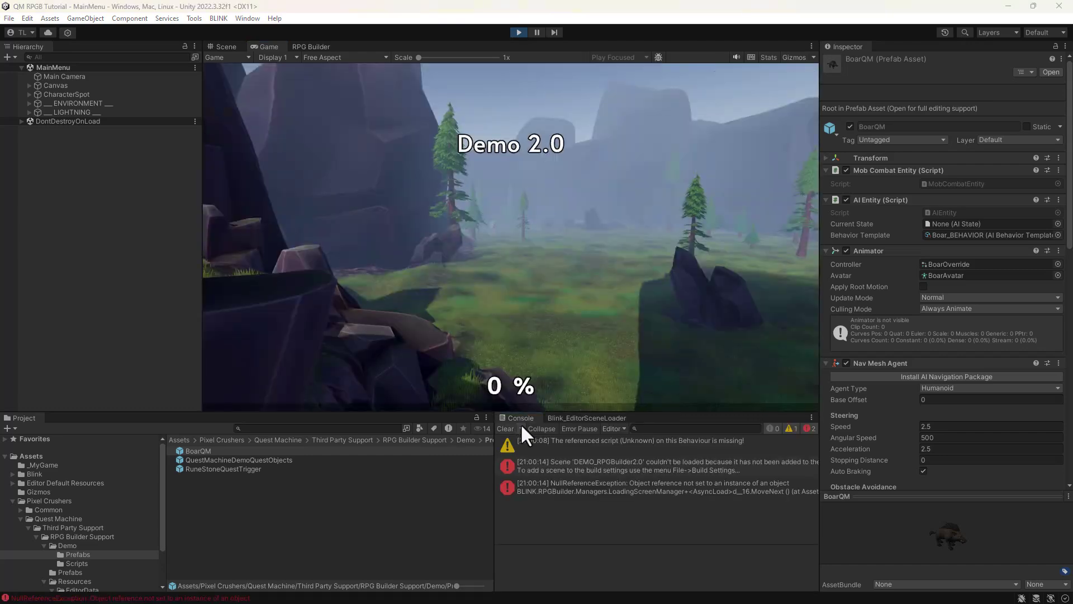
# - Open Build Settings, stop Play mode, and locate the MainMenu scene asset by searching 'mainm'
pyautogui.hotkey('ctrl', 'shift', 'b')
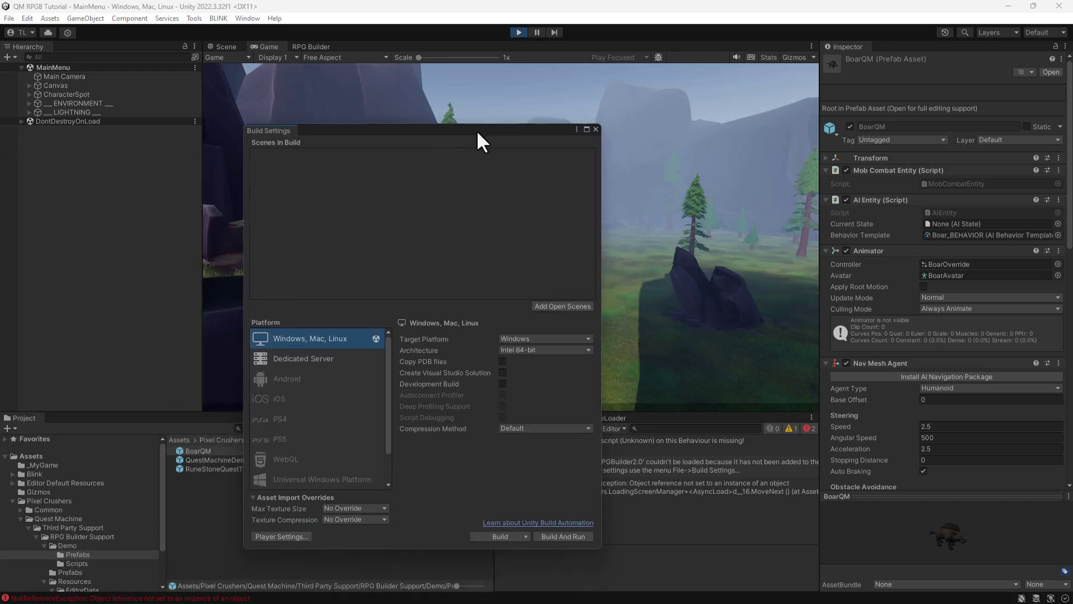
pyautogui.click(516, 32)
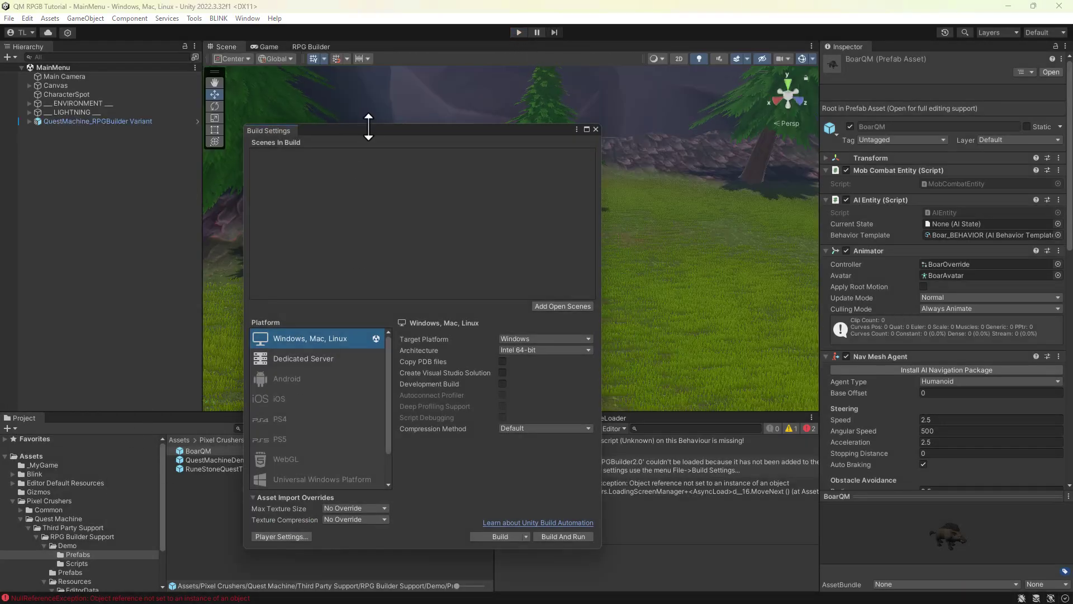
pyautogui.moveTo(389, 134); pyautogui.dragTo(445, 136)
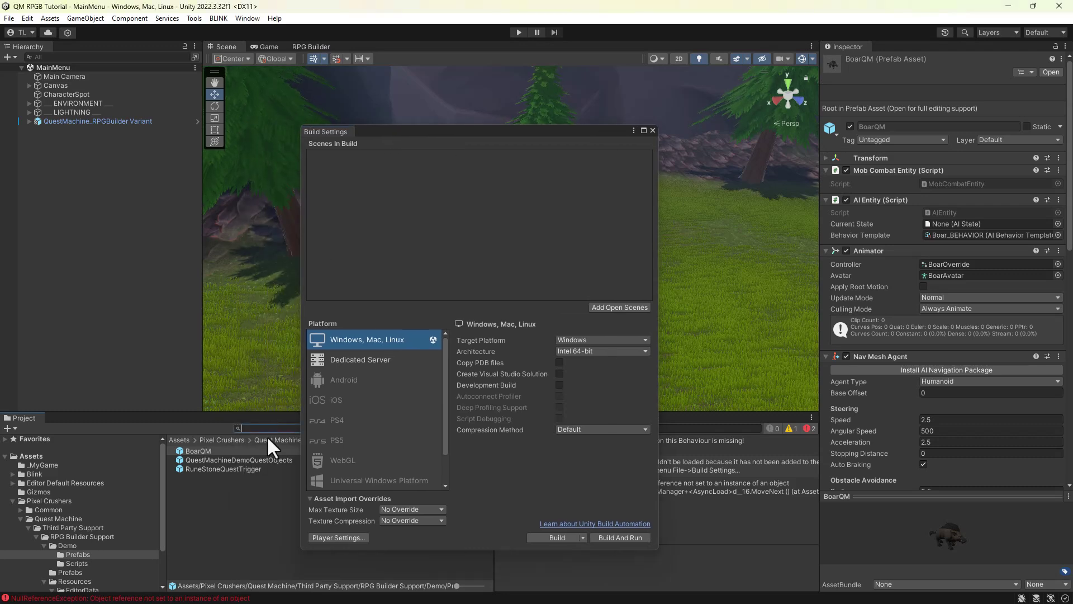
pyautogui.write('mainm')
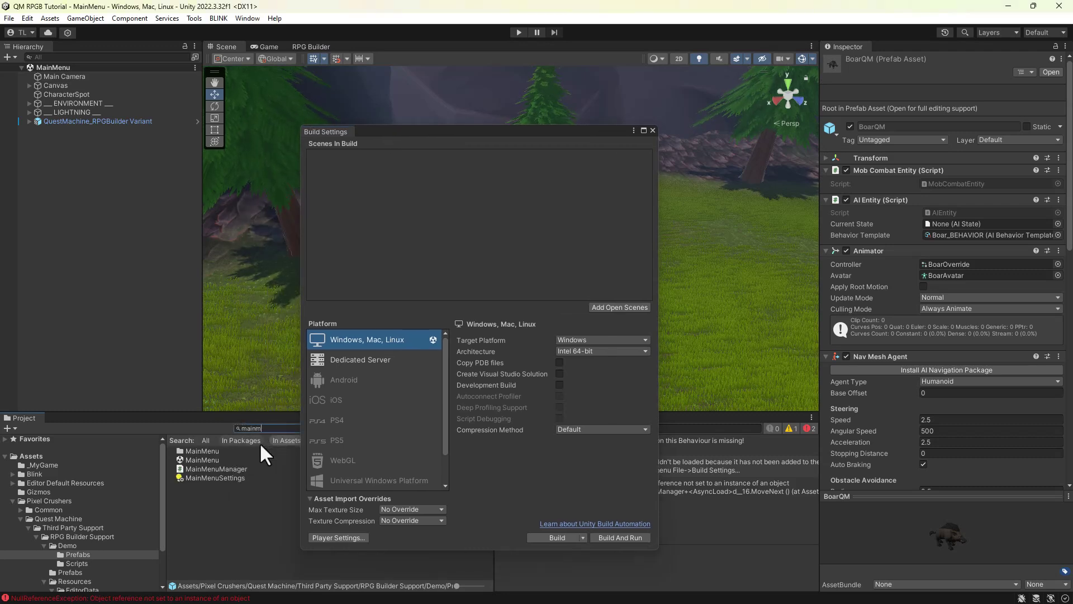
pyautogui.click(206, 459)
pyautogui.moveTo(394, 131); pyautogui.dragTo(608, 127)
pyautogui.click(396, 428)
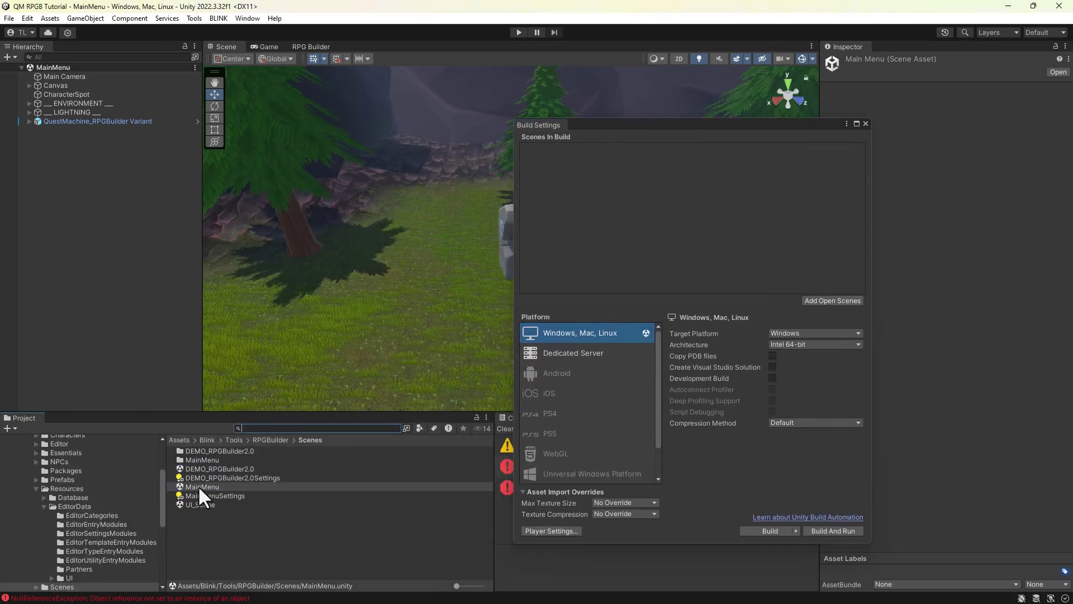
# - Add MainMenu, DEMO_RPGBuilder2.0 and UI_Scene to Scenes In Build, then restart the playtest
pyautogui.moveTo(197, 486); pyautogui.dragTo(643, 277)
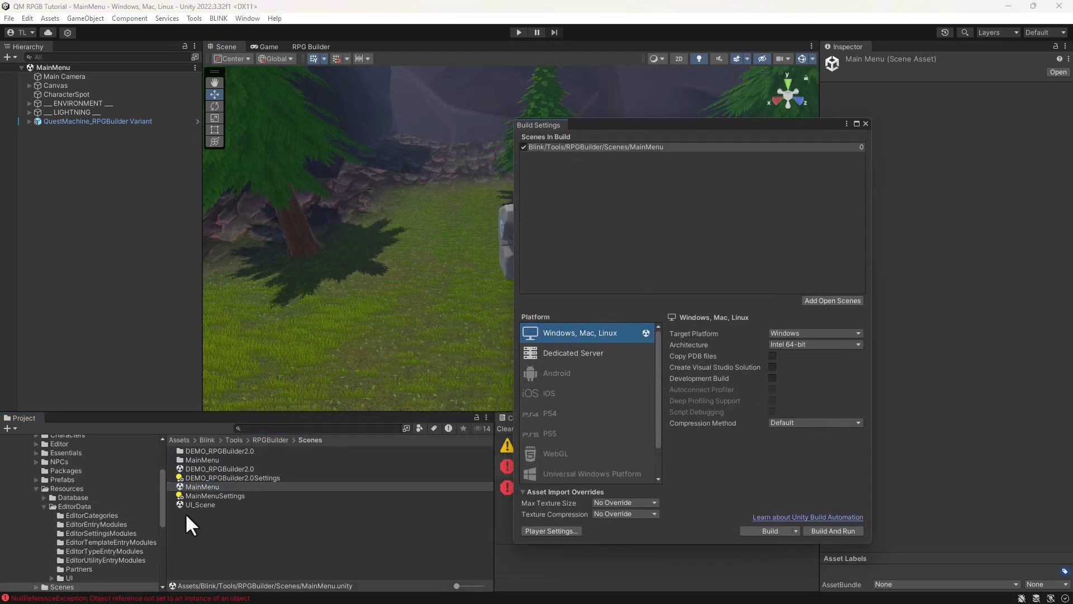
pyautogui.moveTo(210, 471); pyautogui.dragTo(630, 213)
pyautogui.moveTo(203, 501); pyautogui.dragTo(653, 199)
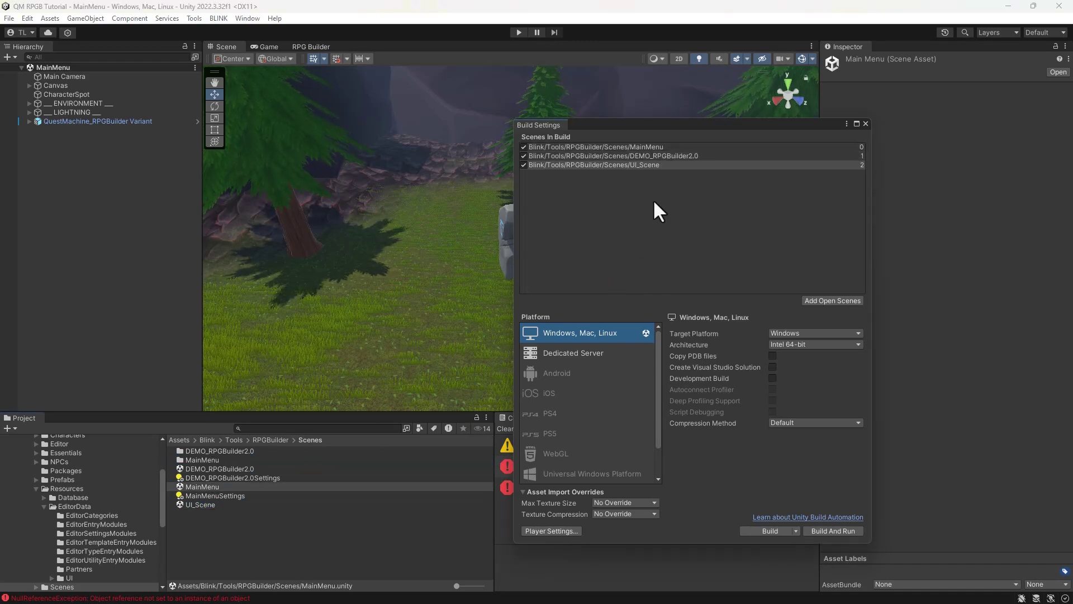
pyautogui.click(865, 123)
pyautogui.click(518, 32)
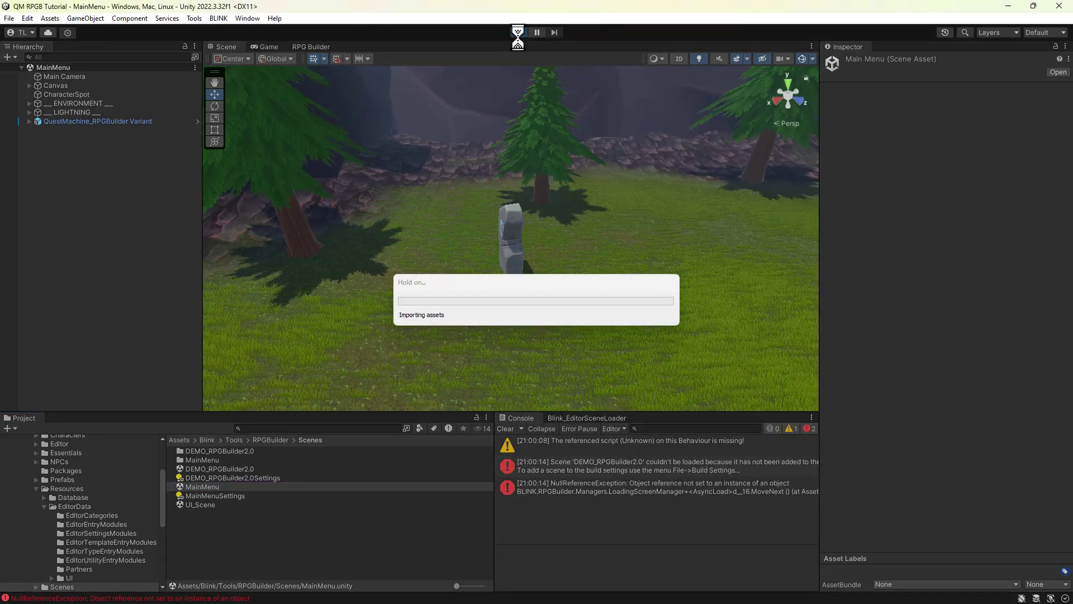
# - Create a new named character so Demo 2.0 loads past the earlier stall to 89%
pyautogui.click(506, 220)
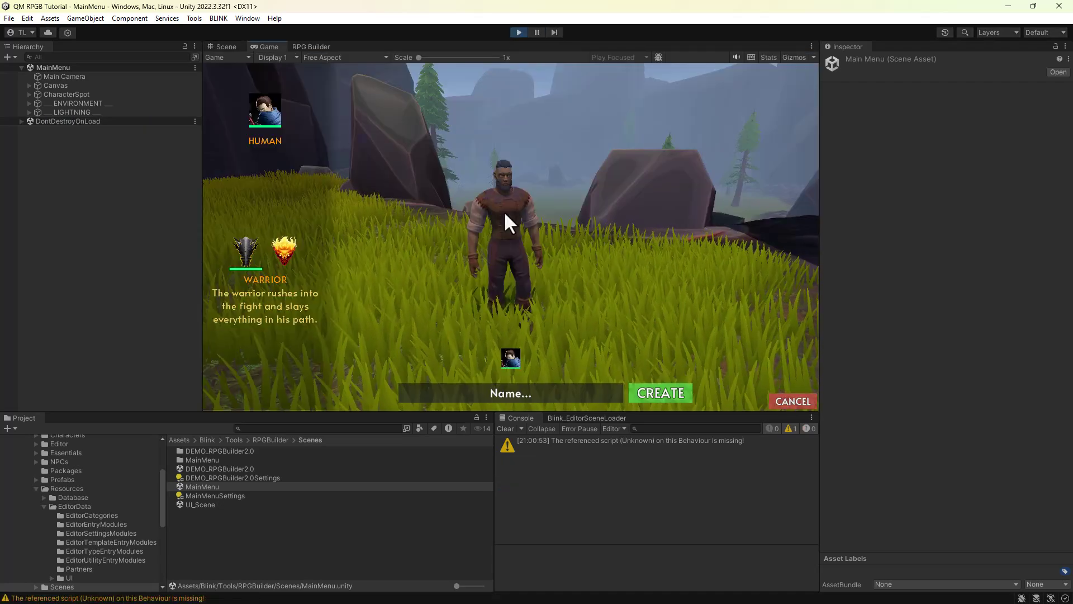
pyautogui.click(513, 392)
pyautogui.write('Adam')
pyautogui.click(668, 397)
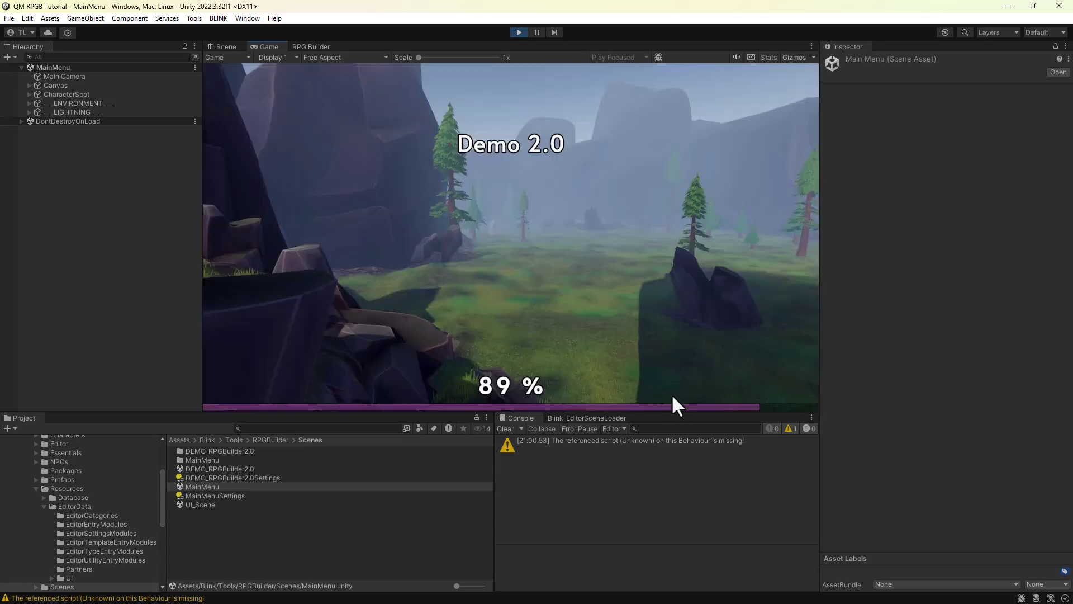
# - Run to the Champion of the Arena and accept the Find the Rune Stone quest
pyautogui.press('w')
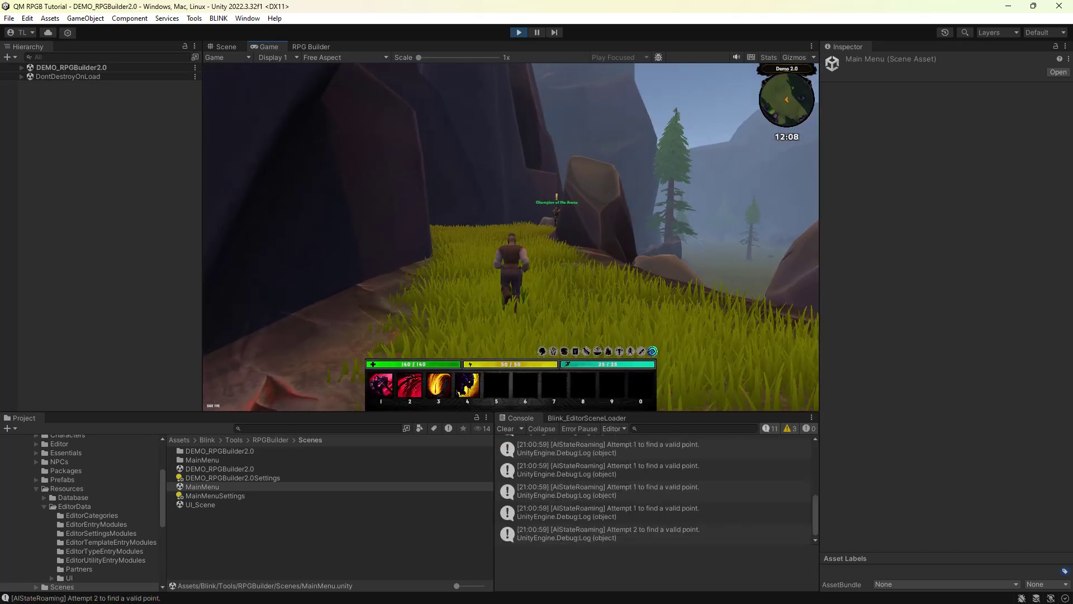
pyautogui.press('w')
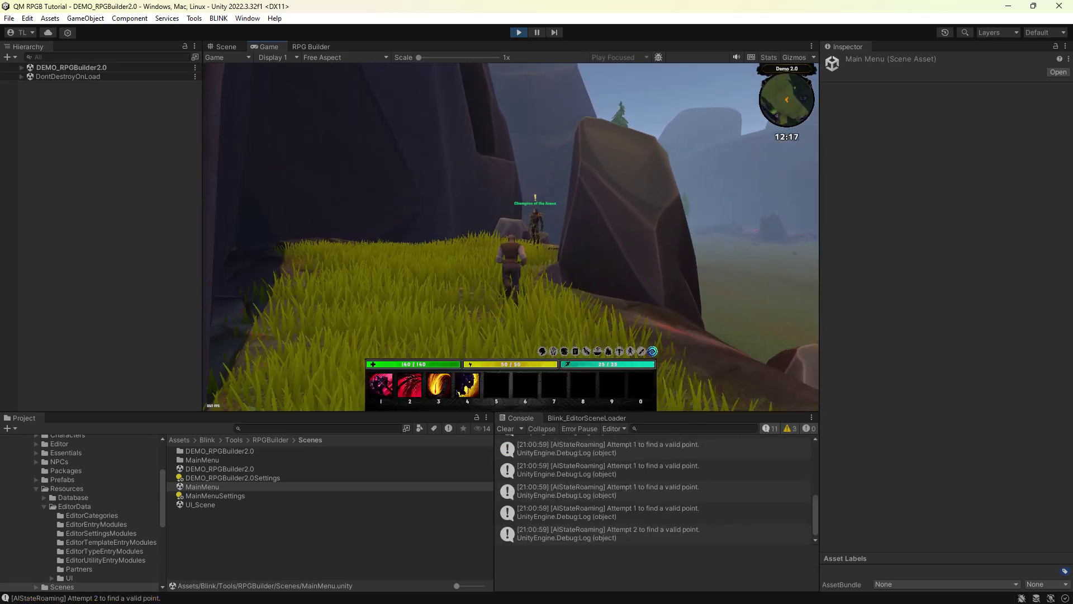
pyautogui.press('e')
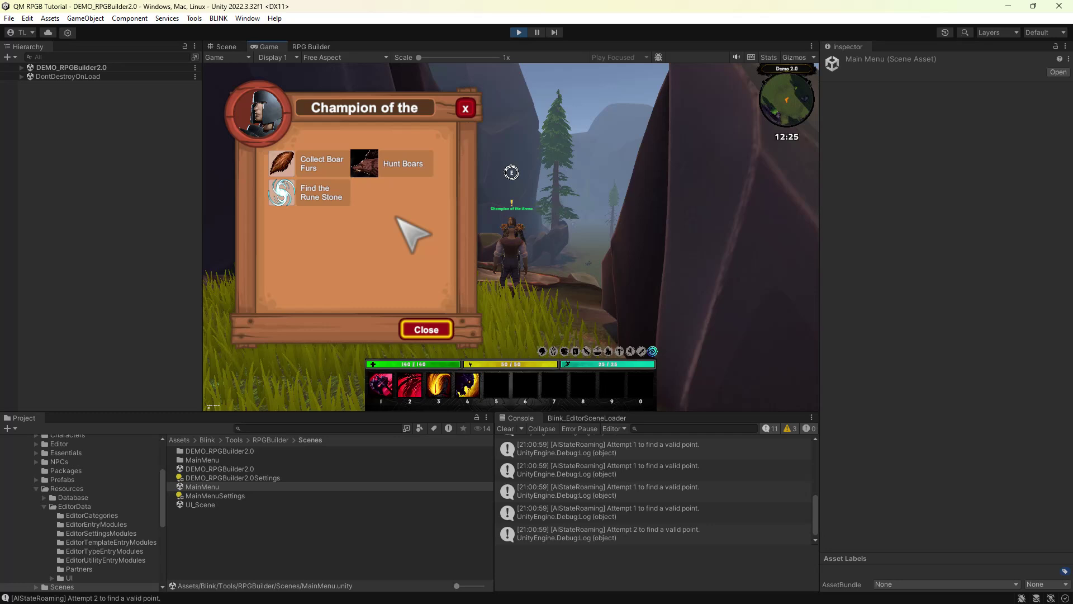
pyautogui.click(287, 193)
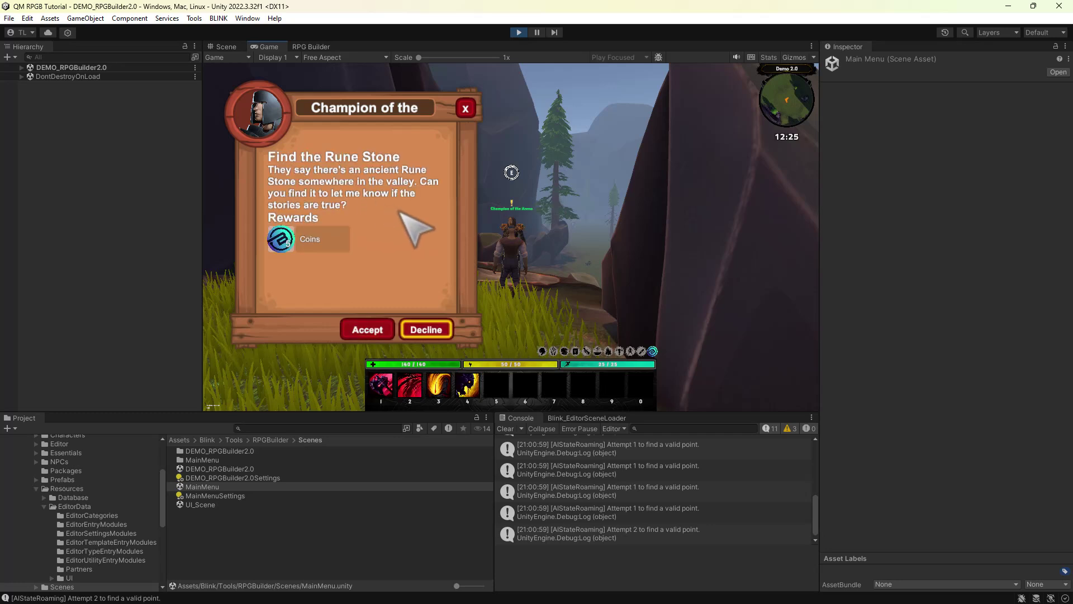
pyautogui.click(367, 329)
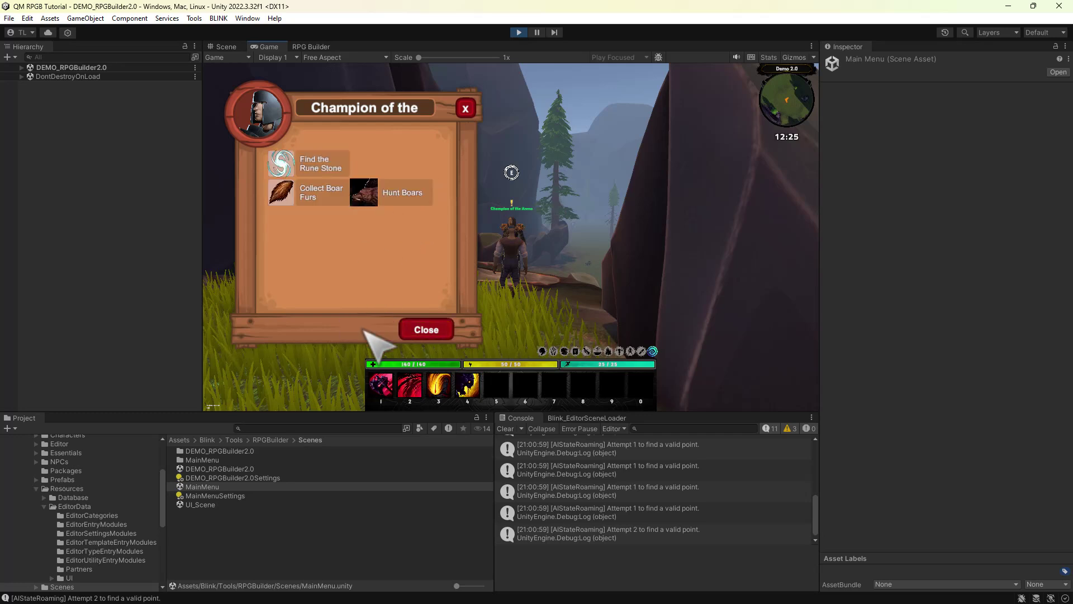
pyautogui.click(421, 329)
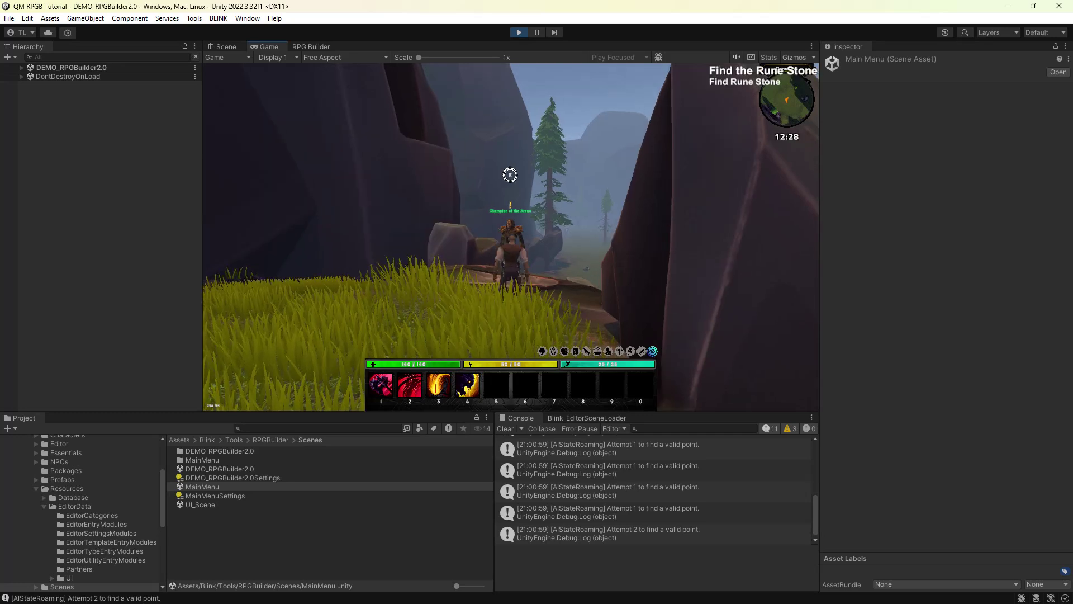
# - Check the Find the Rune Stone entry in the Quest Journal, then run off the hill
pyautogui.press('j')
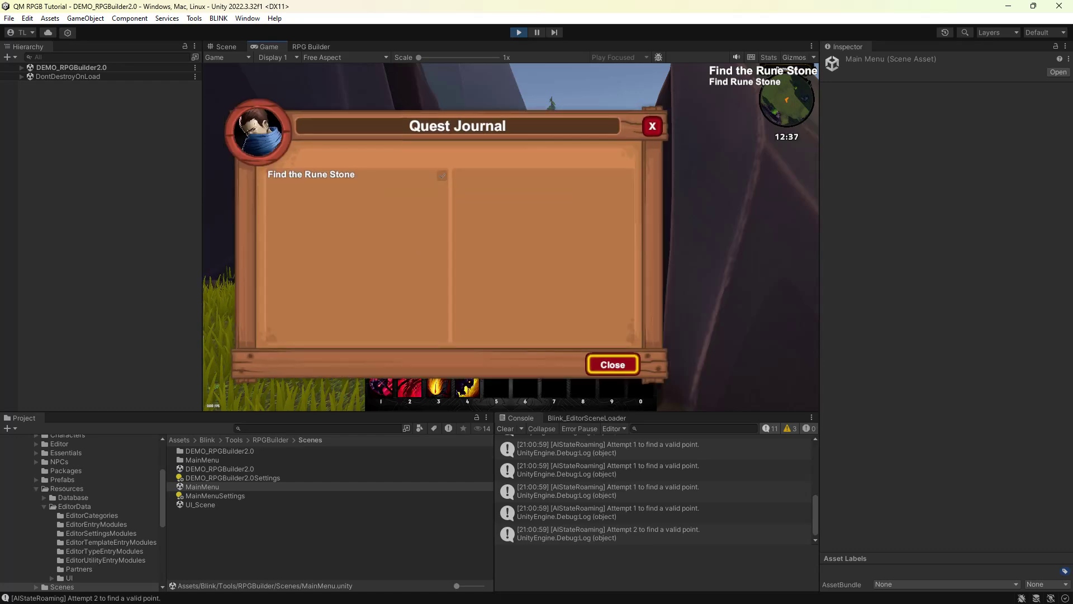
pyautogui.click(342, 175)
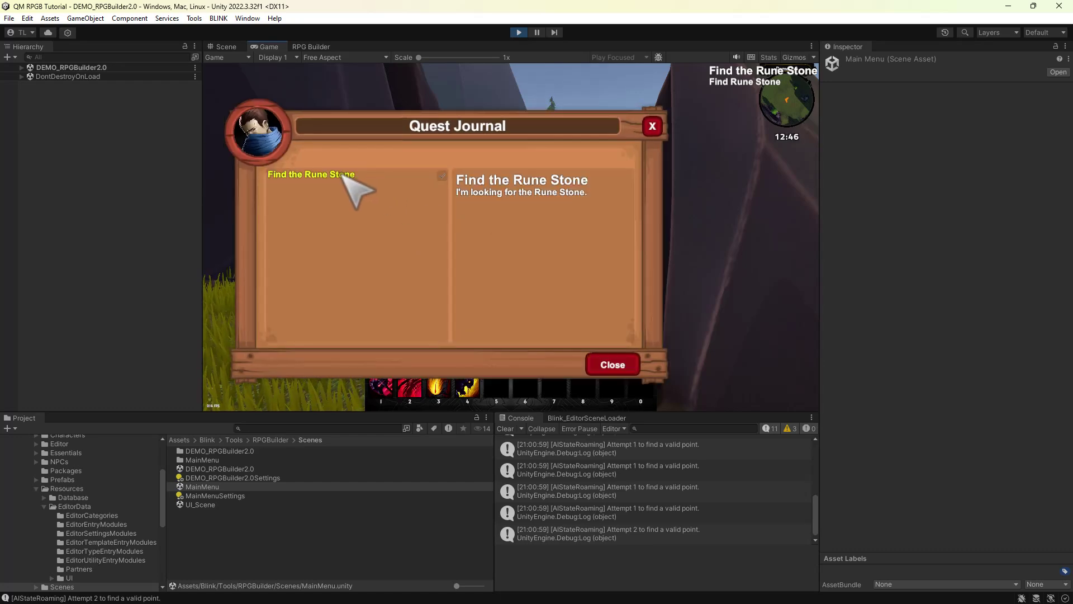
pyautogui.press('j')
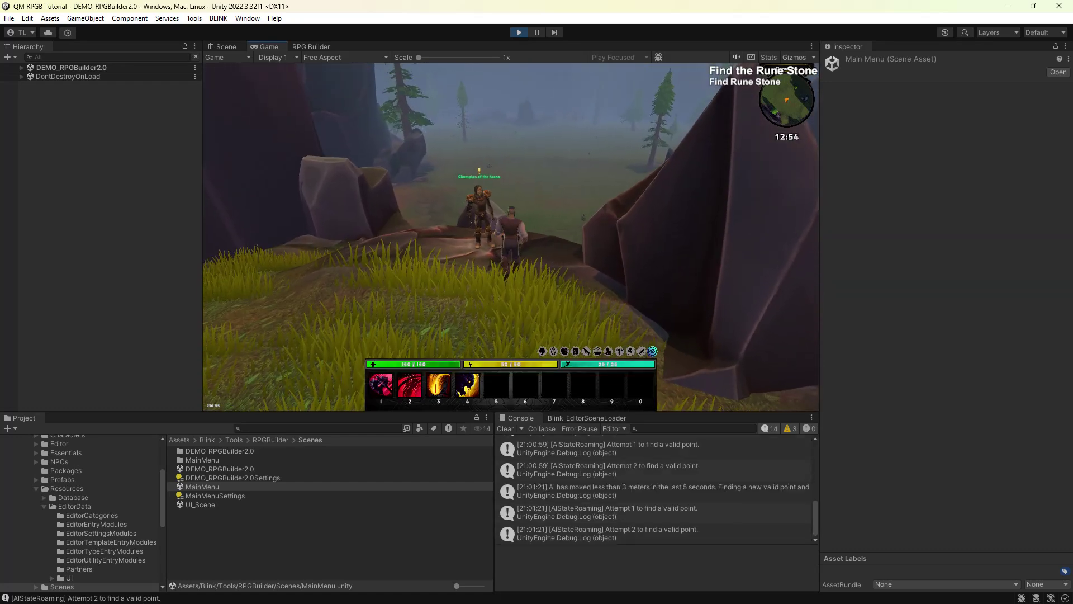
pyautogui.press('w')
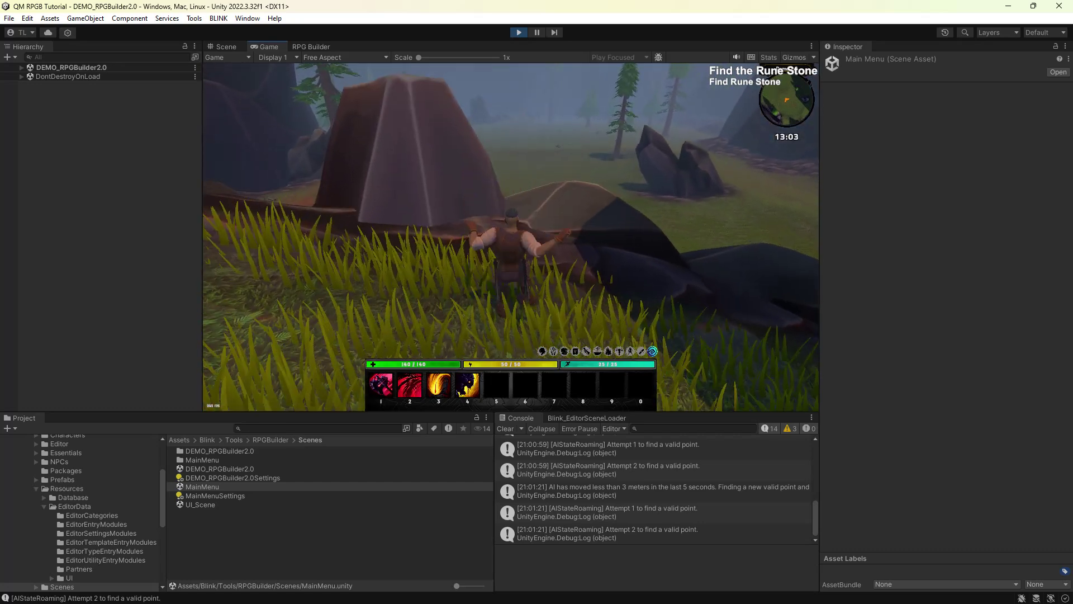
# - Run the character past the rocks and across the meadow toward the large tree
pyautogui.press('space')
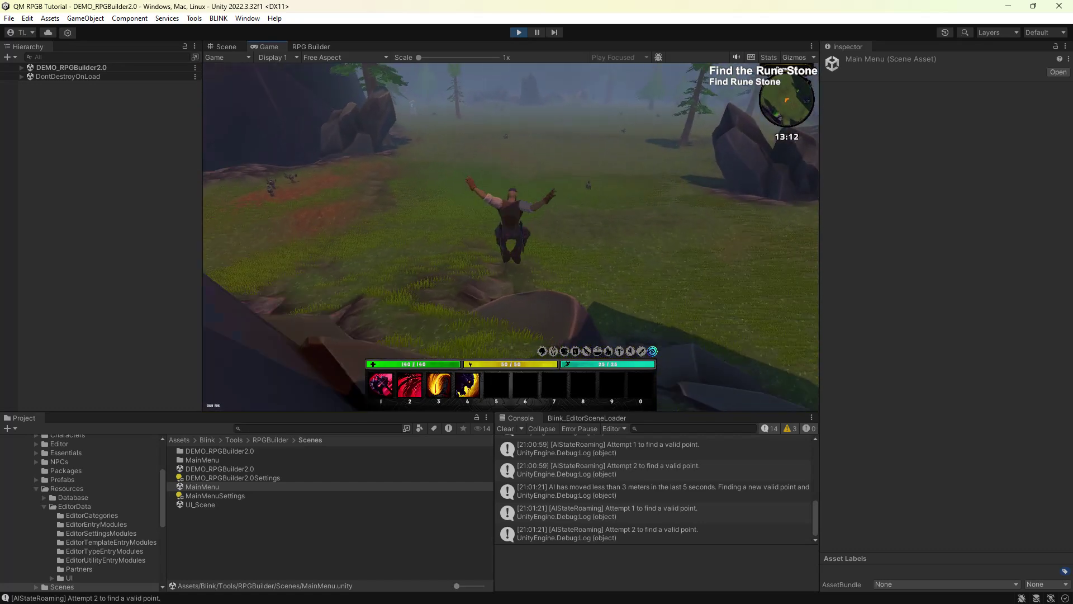
pyautogui.press('space')
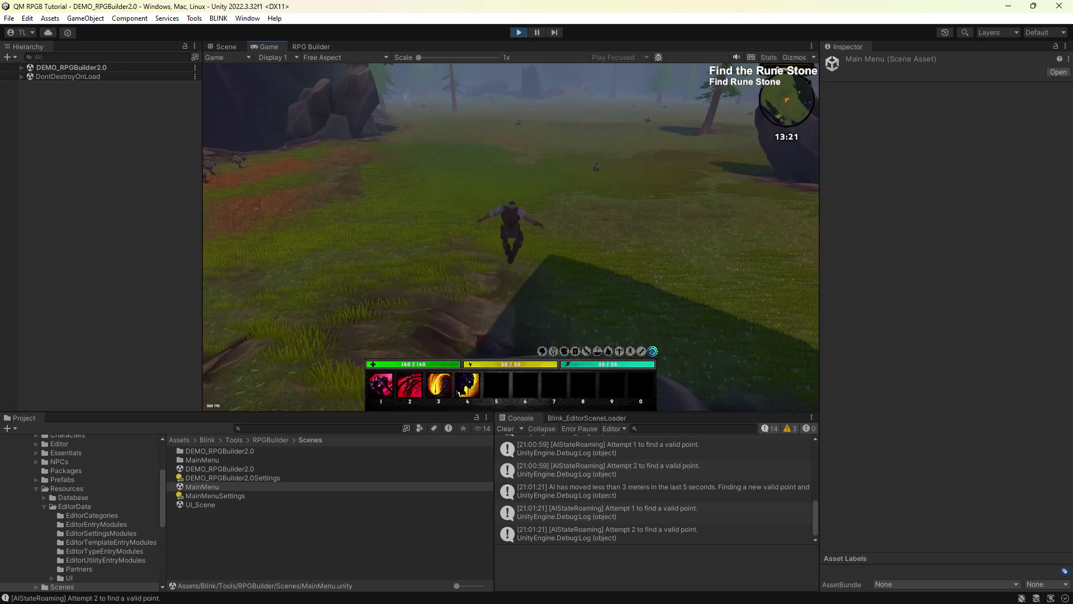
pyautogui.press('w')
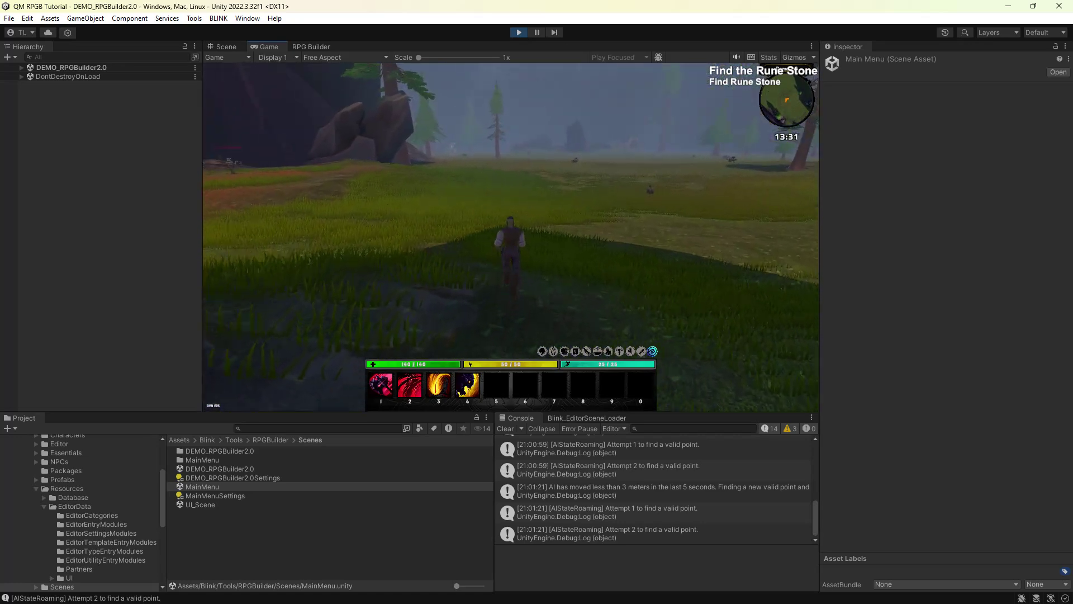
pyautogui.press('w')
pyautogui.press('w')
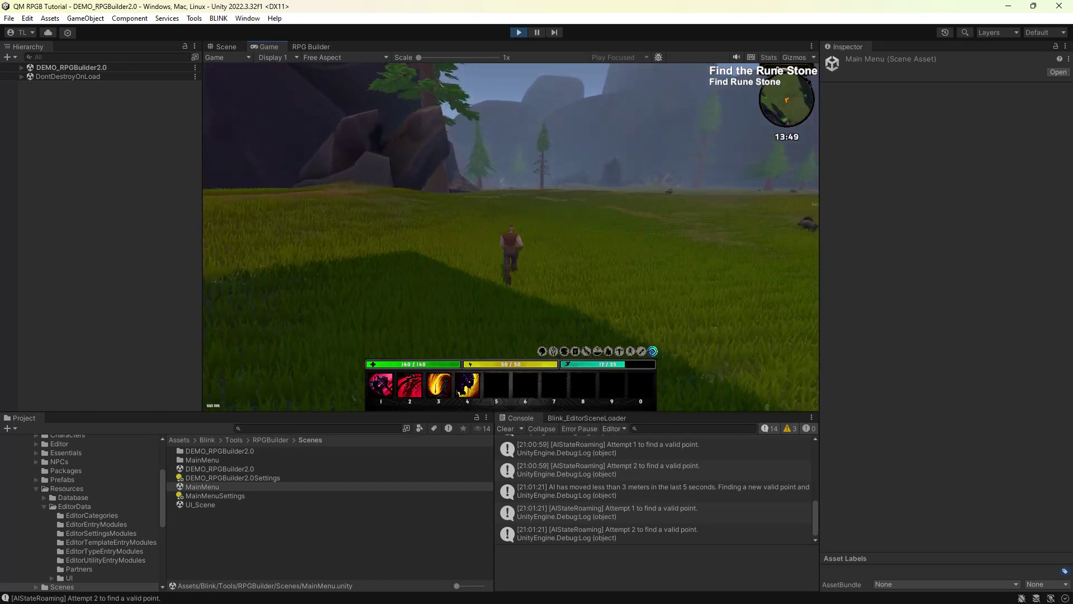
pyautogui.press('w')
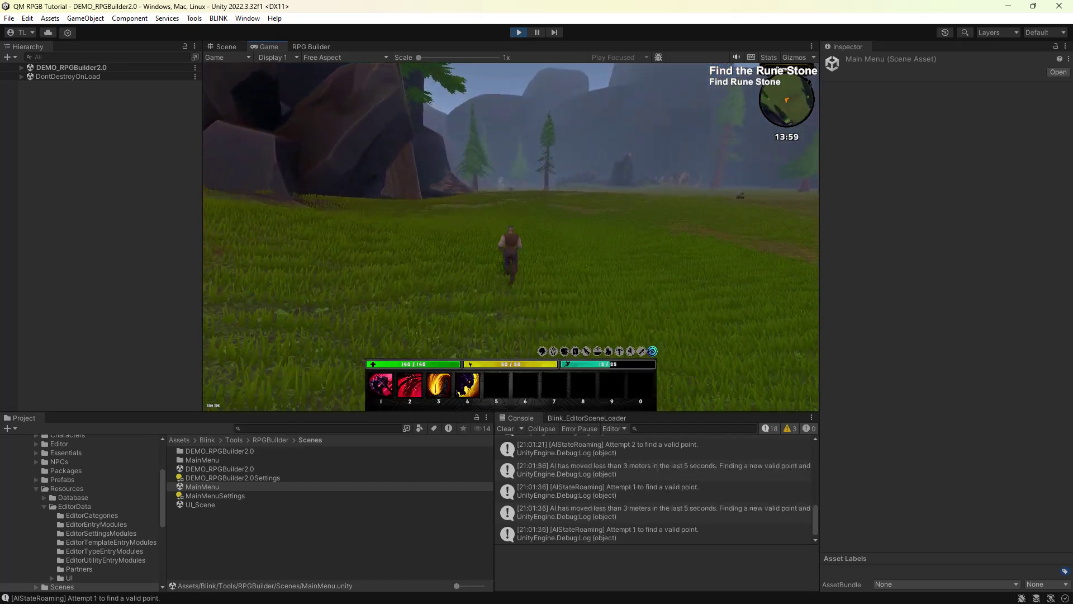
pyautogui.press('w')
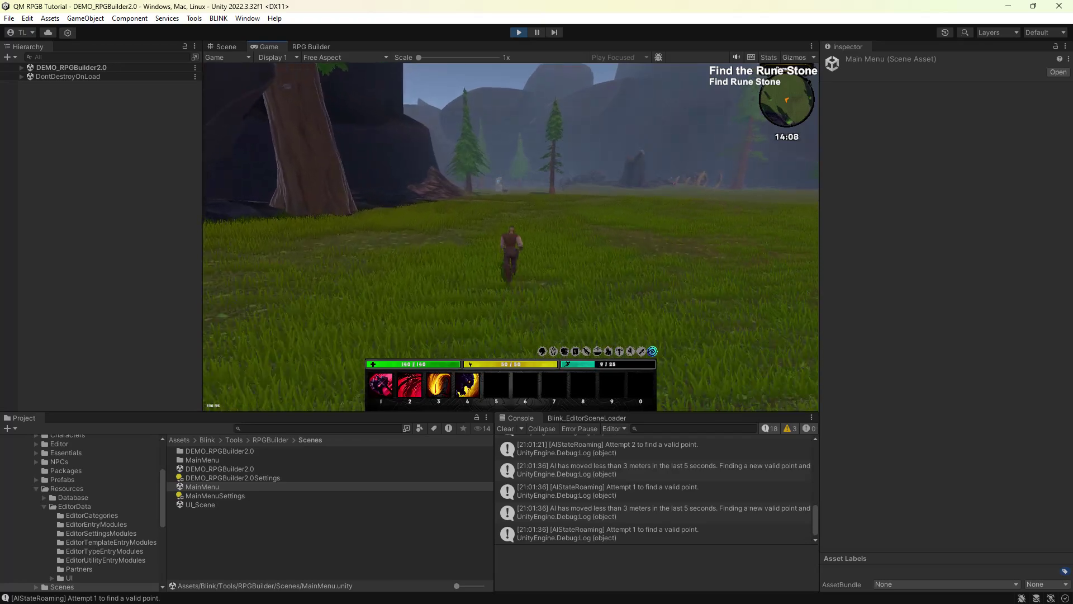
# - Run on to the rune stone, pause the playtest and view the stone in the Scene view
pyautogui.press('w')
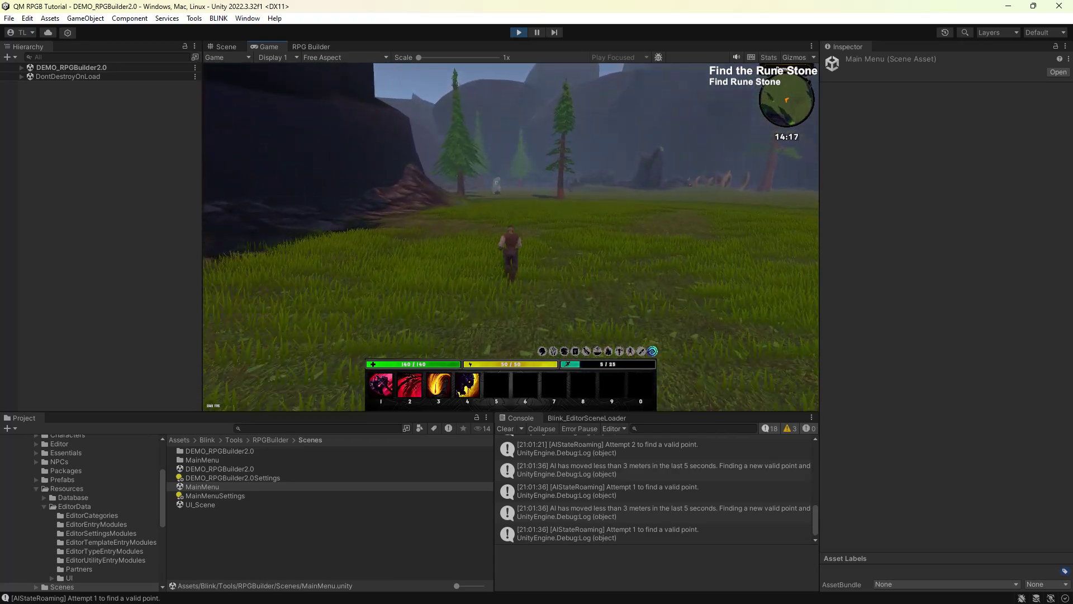
pyautogui.press('w')
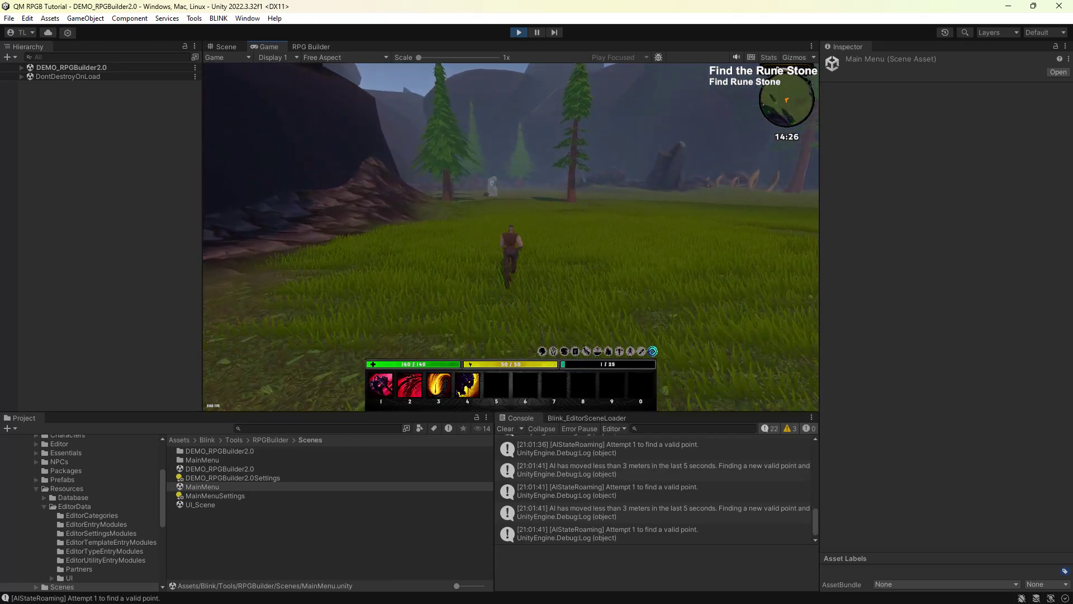
pyautogui.press('w')
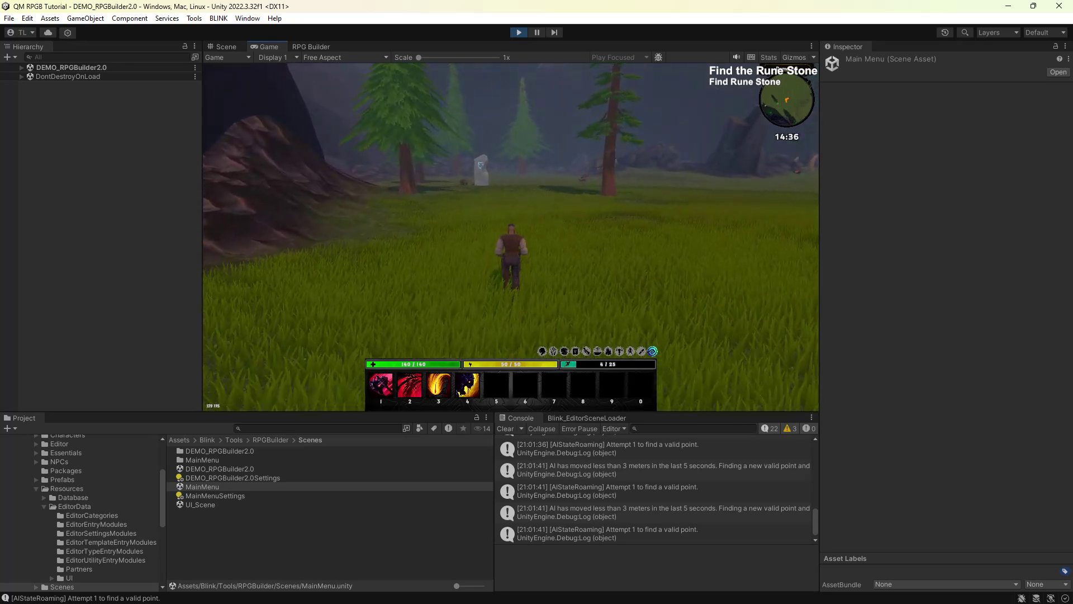
pyautogui.press('w')
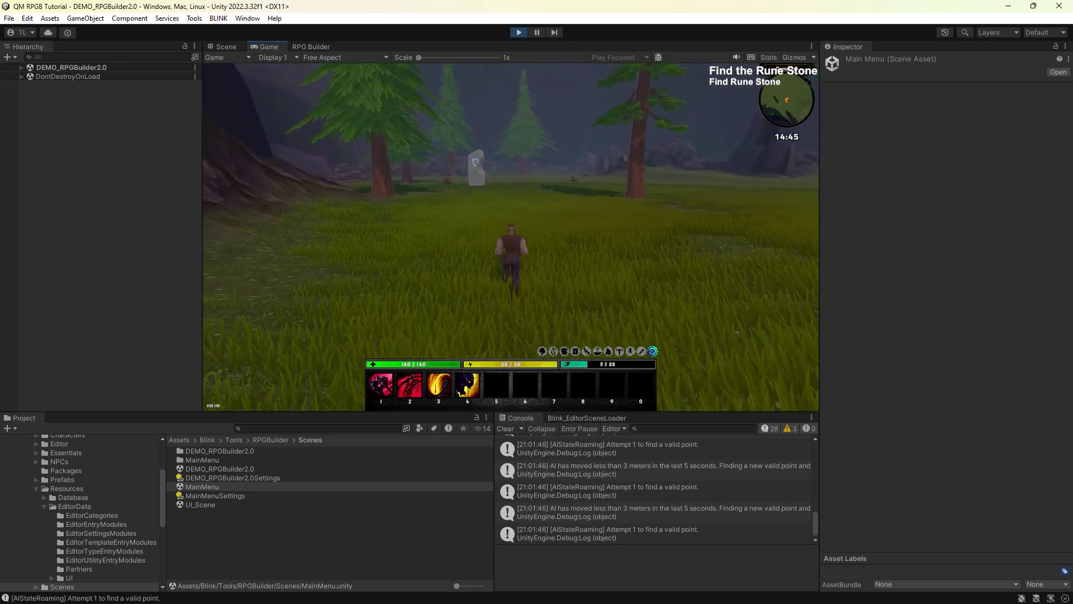
pyautogui.press('w')
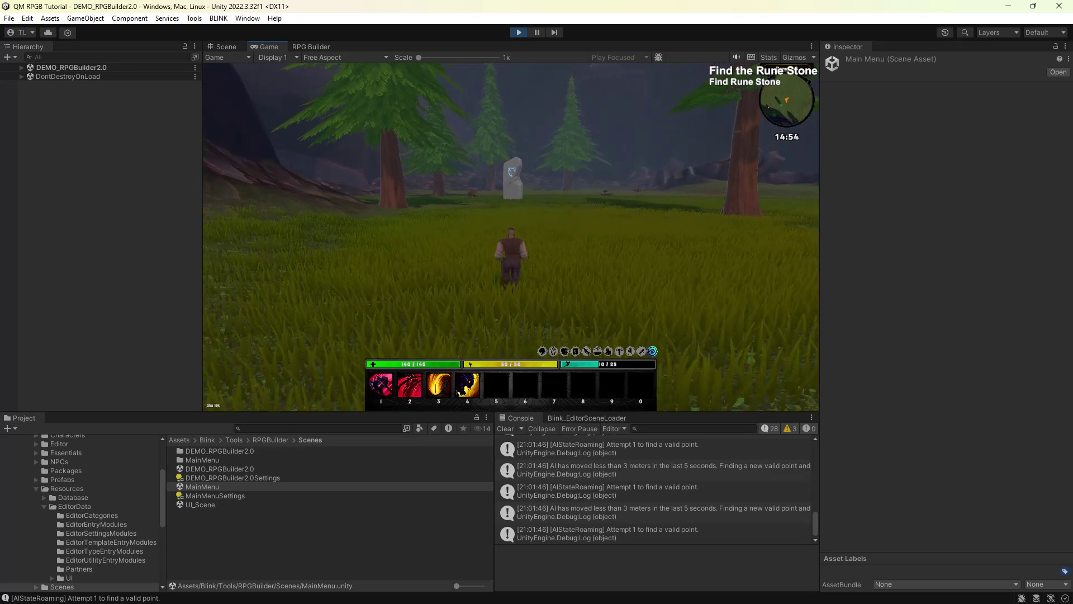
pyautogui.press('w')
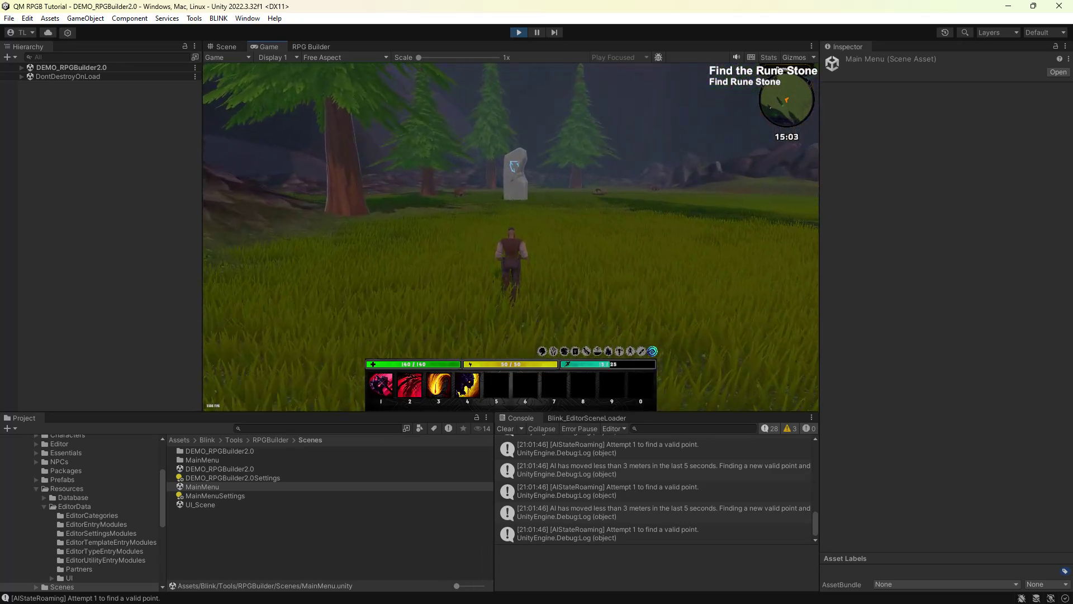
pyautogui.hotkey('ctrl', 'shift', 'p')
pyautogui.hotkey('ctrl', '1')
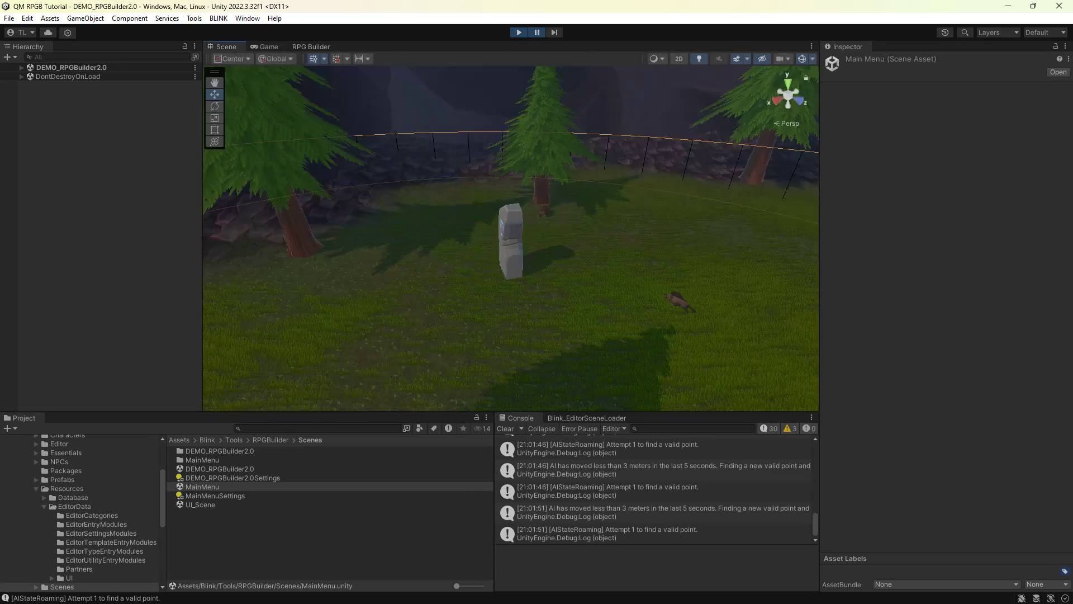
# - Inspect RuneStoneQuestTrigger under QuestMachineDemoQuestObjects to see its Found: Rune Stone message
pyautogui.click(20, 67)
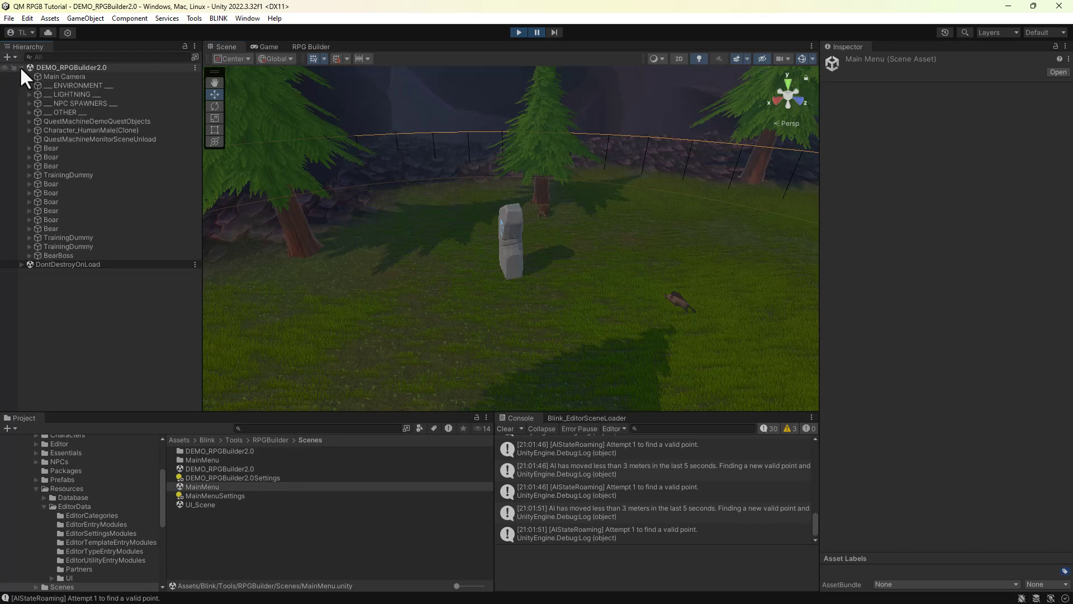
pyautogui.click(29, 121)
pyautogui.click(68, 130)
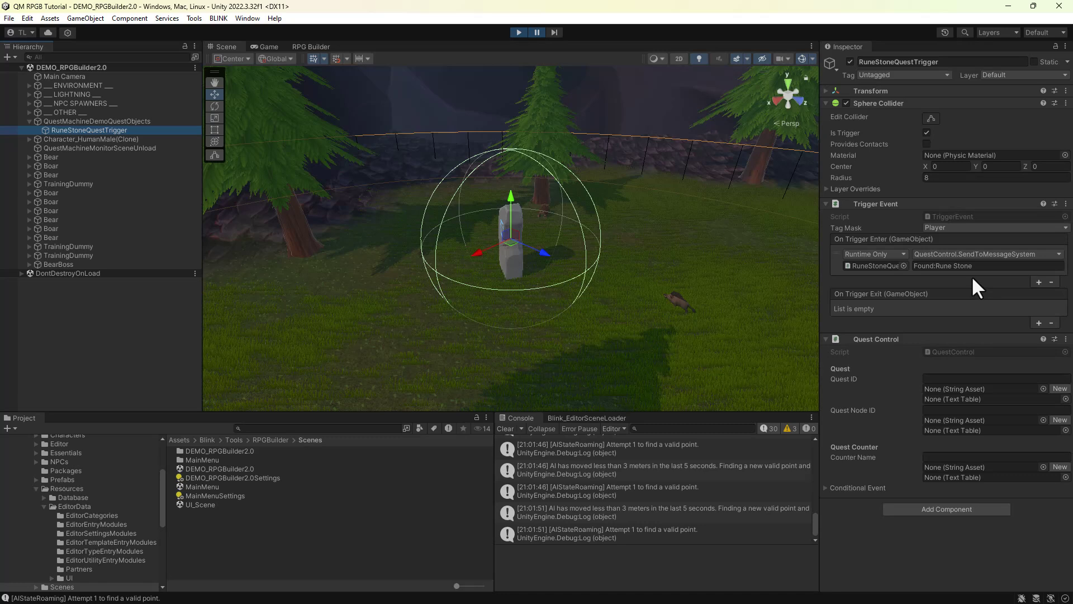
pyautogui.scroll(-10, 74, 519)
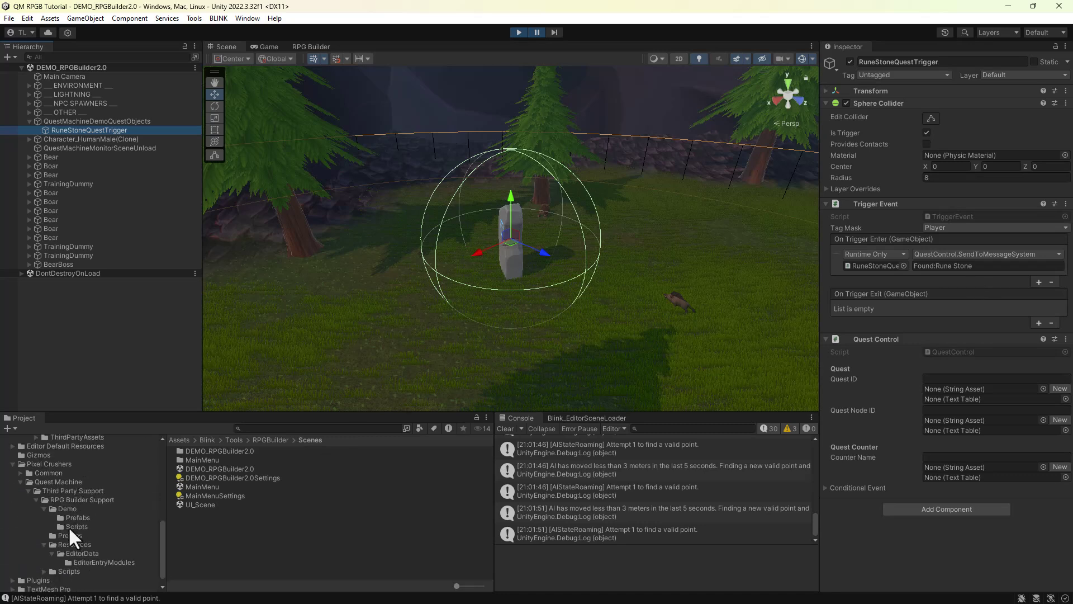
# - Check that RuneStoneQuest's Find Rune Stone node requires Found: Rune Stone, then close the Quest Editor
pyautogui.click(65, 509)
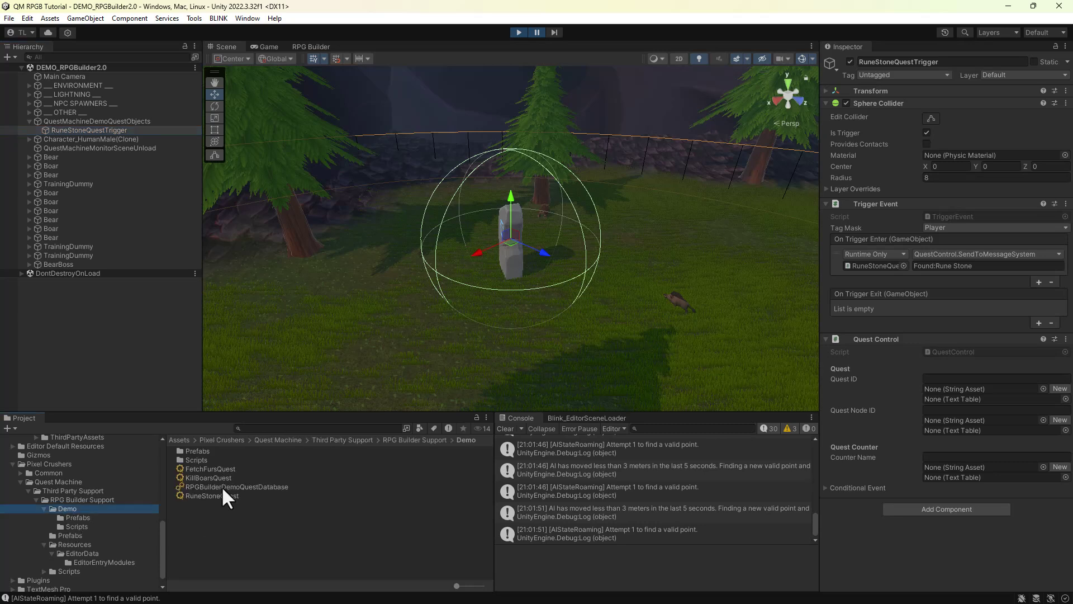
pyautogui.doubleClick(222, 496)
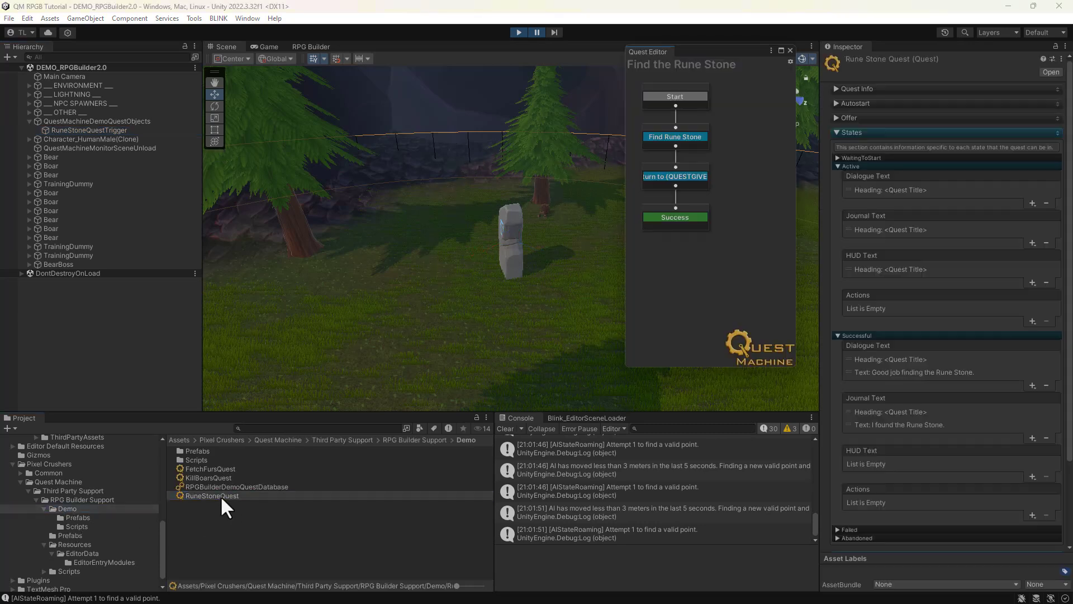
pyautogui.click(693, 143)
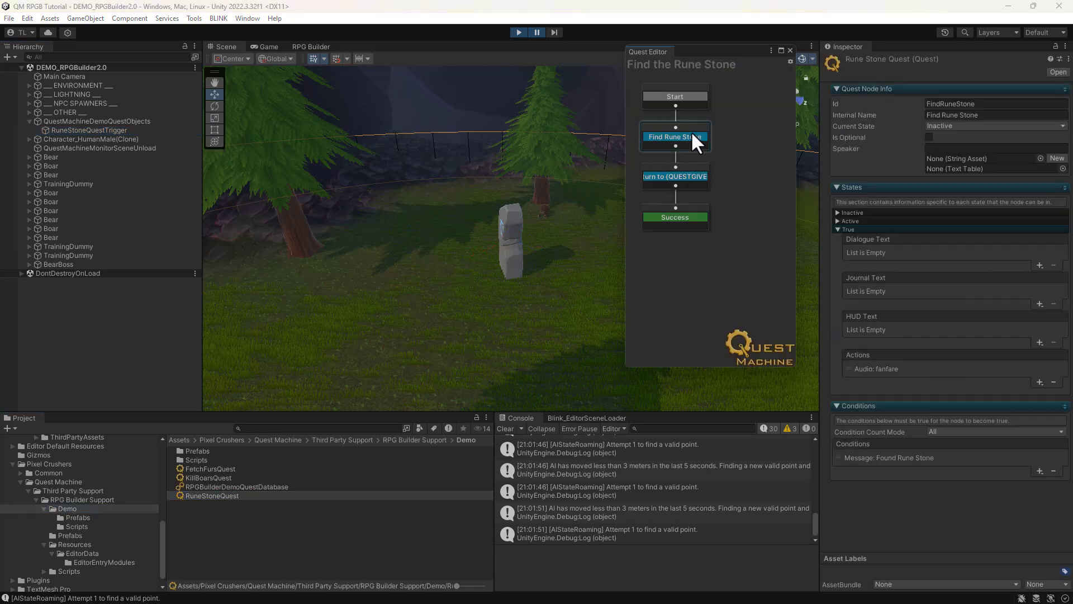
pyautogui.click(898, 457)
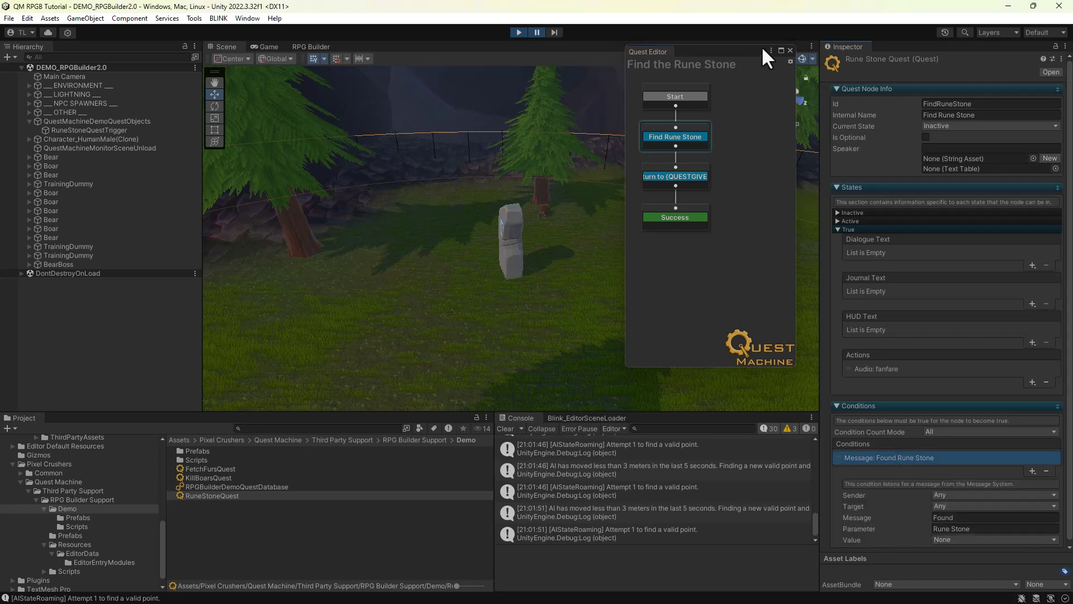
pyautogui.click(790, 51)
# - Resume the playtest, touch the rune stone and confirm the quest now says Return to Champion
pyautogui.click(536, 32)
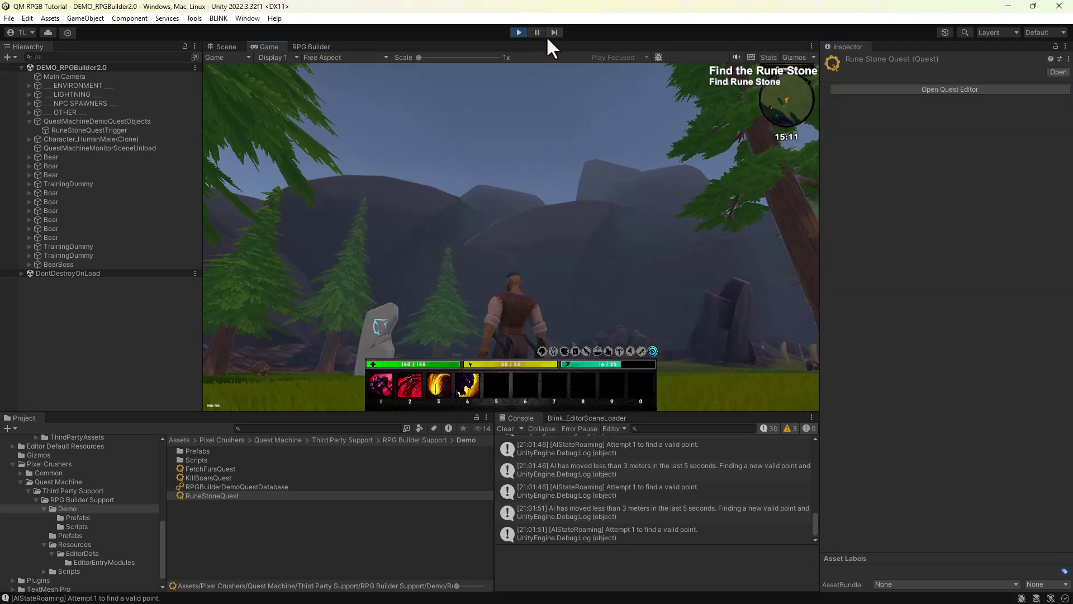
pyautogui.press('w')
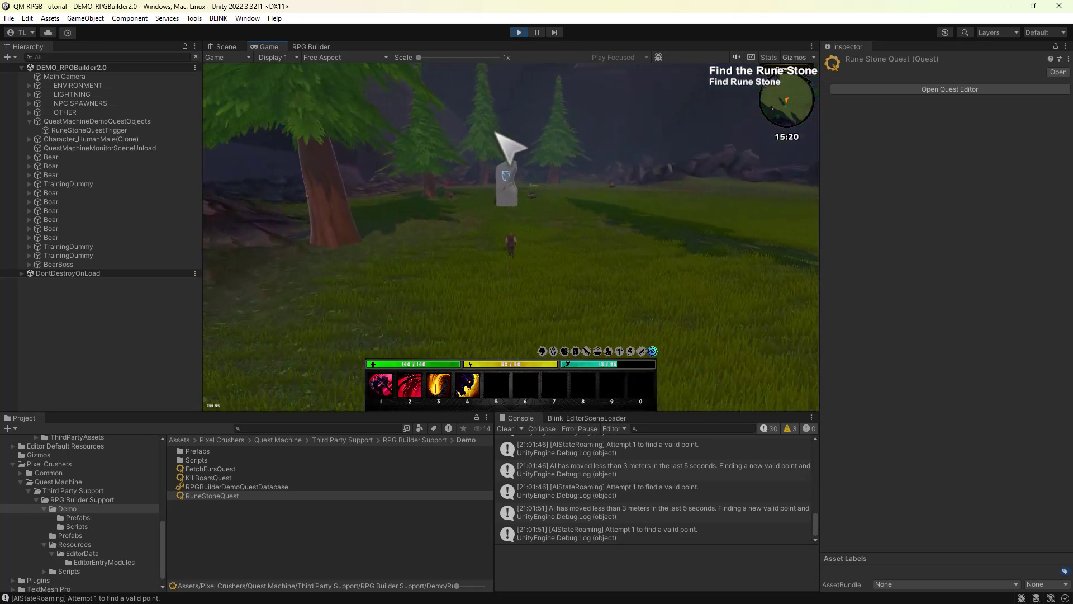
pyautogui.press('w')
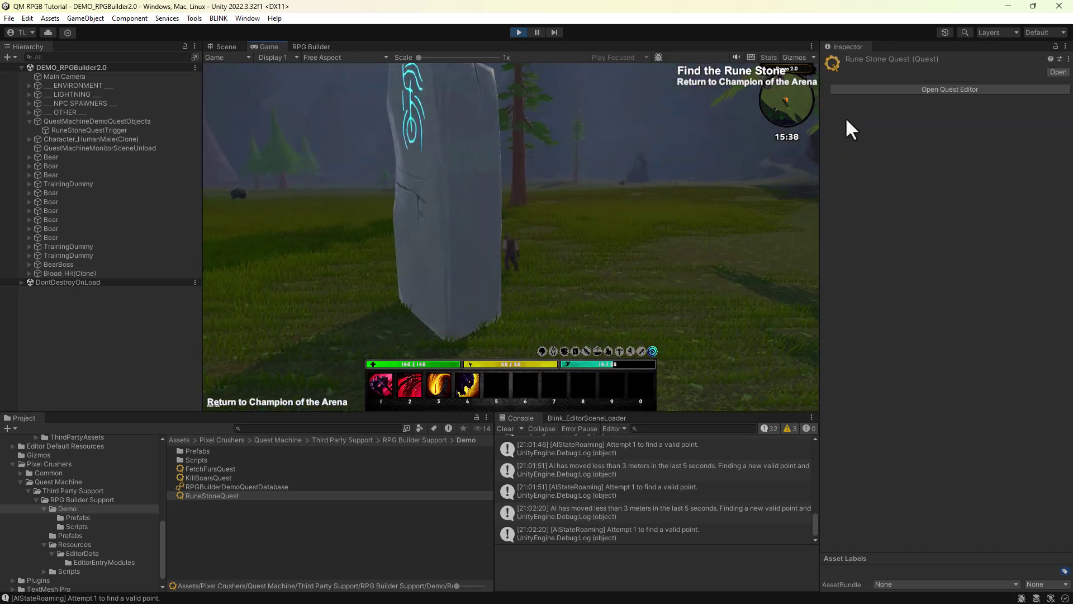
pyautogui.press('w')
pyautogui.press('w')
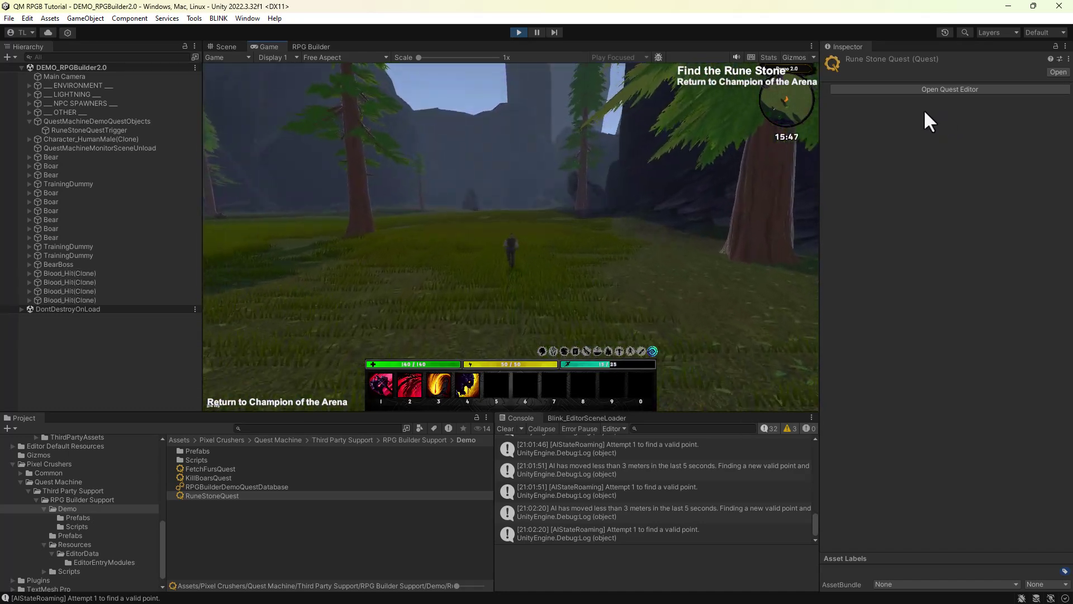
pyautogui.press('j')
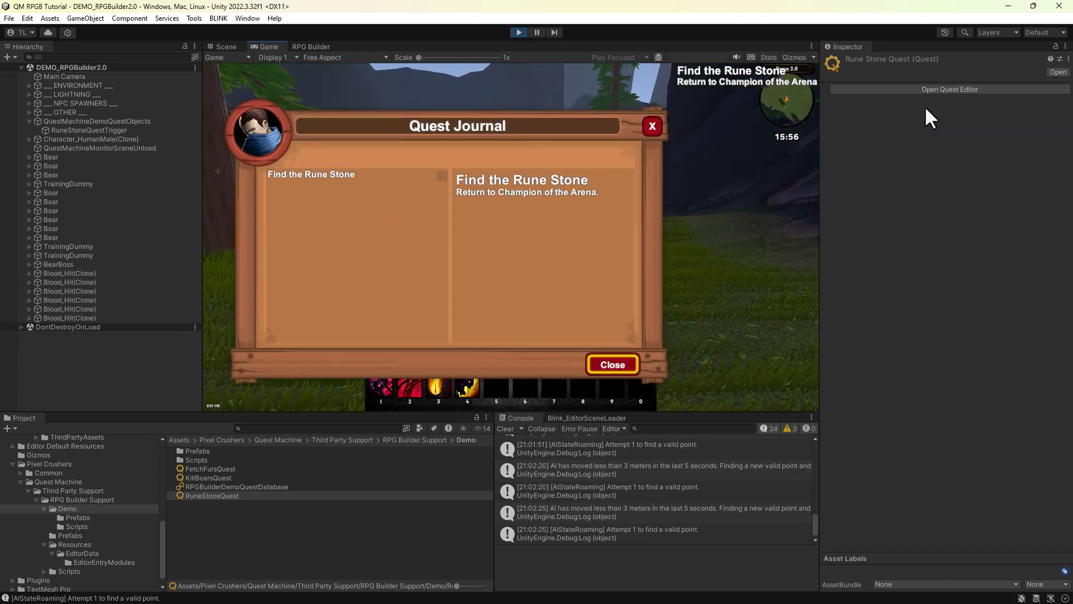
pyautogui.press('j')
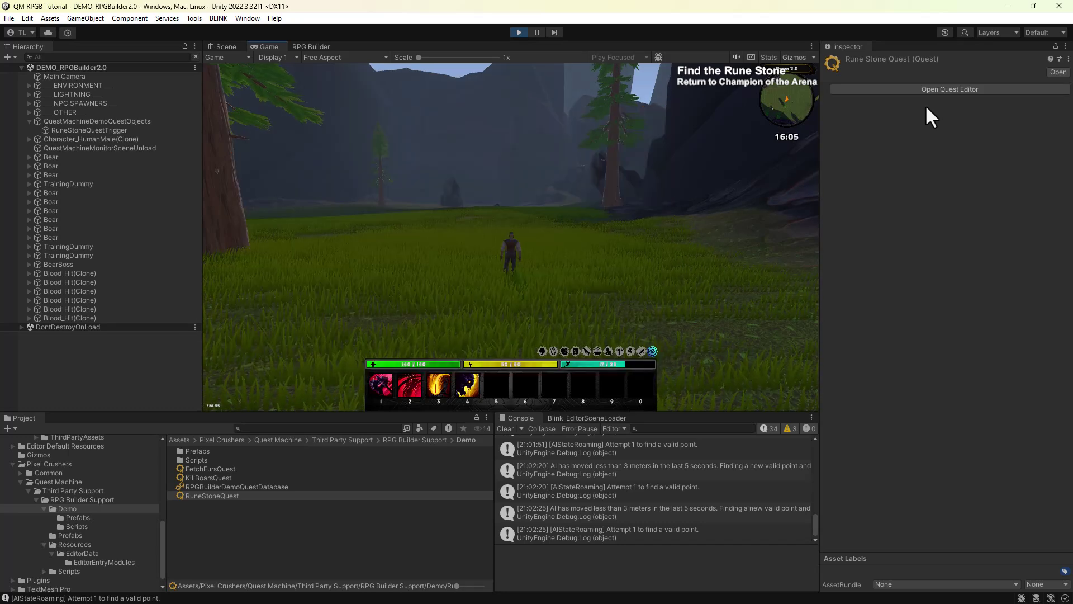
# - Run back to the Champion of the Arena and open his quest dialog
pyautogui.moveTo(927, 107); pyautogui.dragTo(702, 156, button='right')
pyautogui.press('w')
pyautogui.press('e')
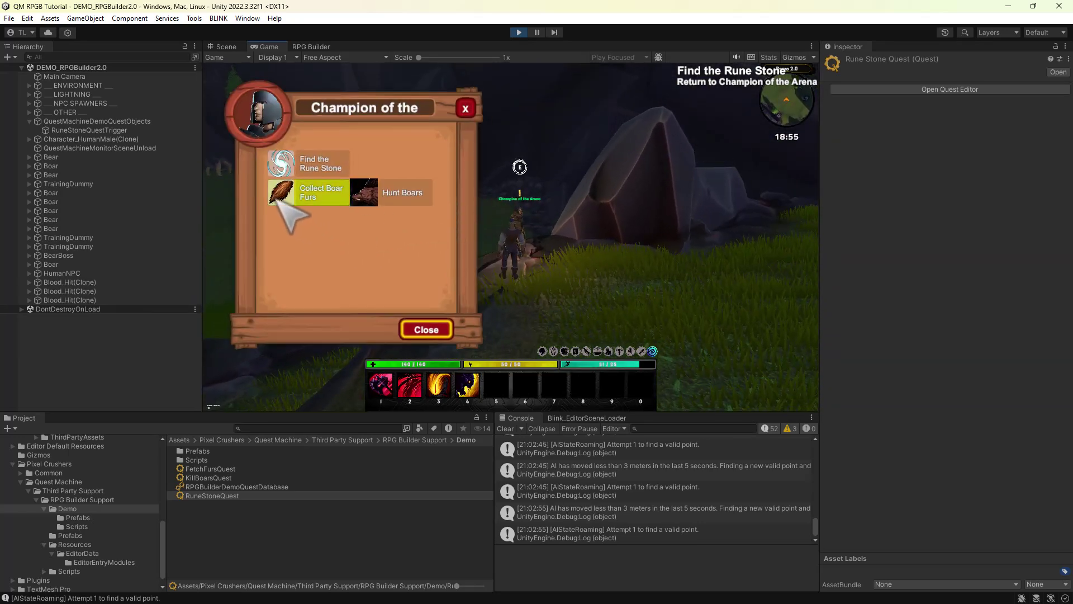
# - Complete Find the Rune Stone with the Champion, receive 5 coins, and close the dialog
pyautogui.click(313, 167)
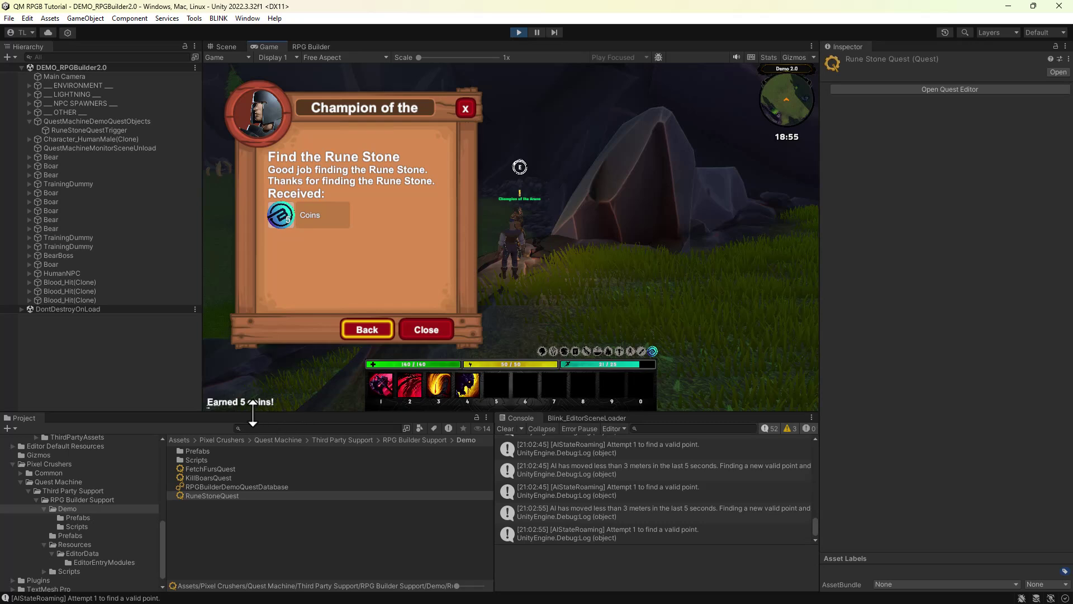
pyautogui.click(429, 329)
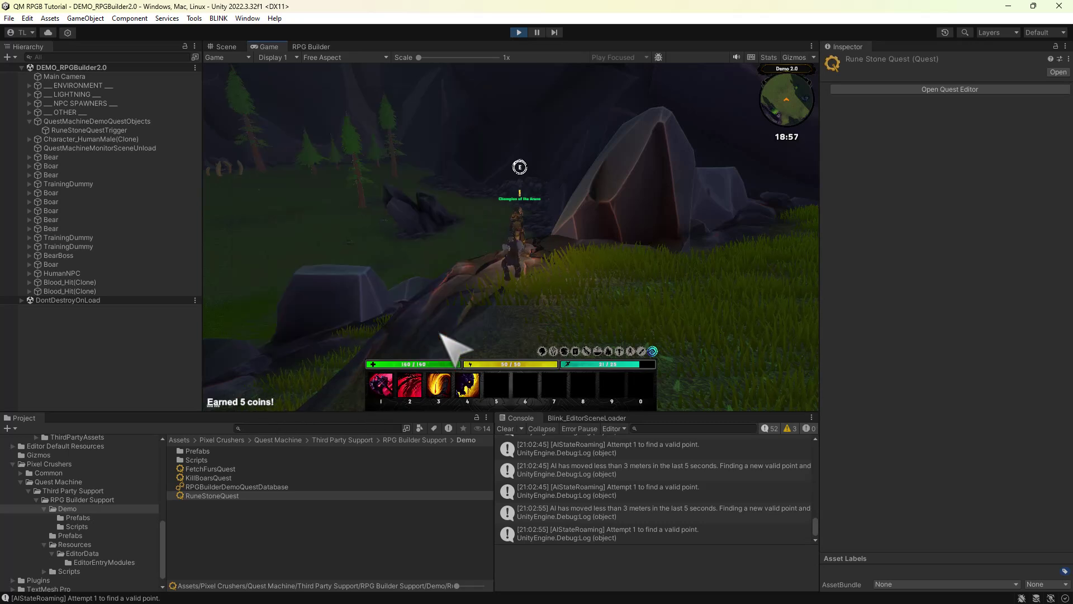